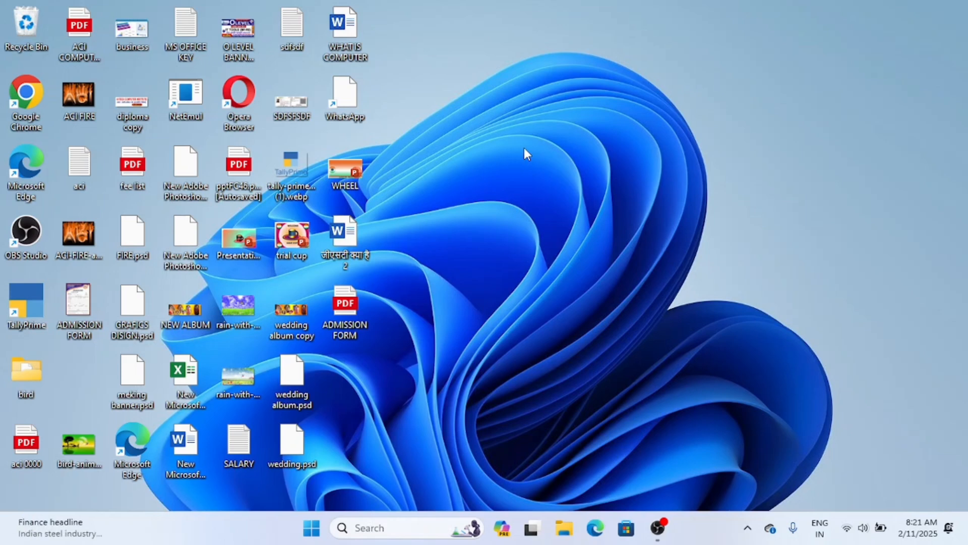
# Refresh the desktop, then launch Epic Pen and move its floating toolbar clear of the desktop's centre.
pyautogui.rightClick(520, 82)
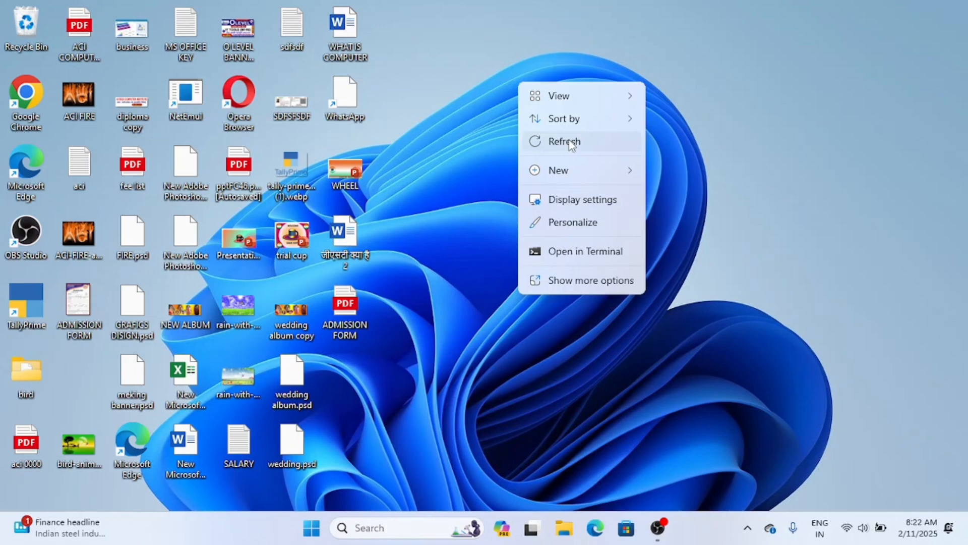
pyautogui.click(574, 147)
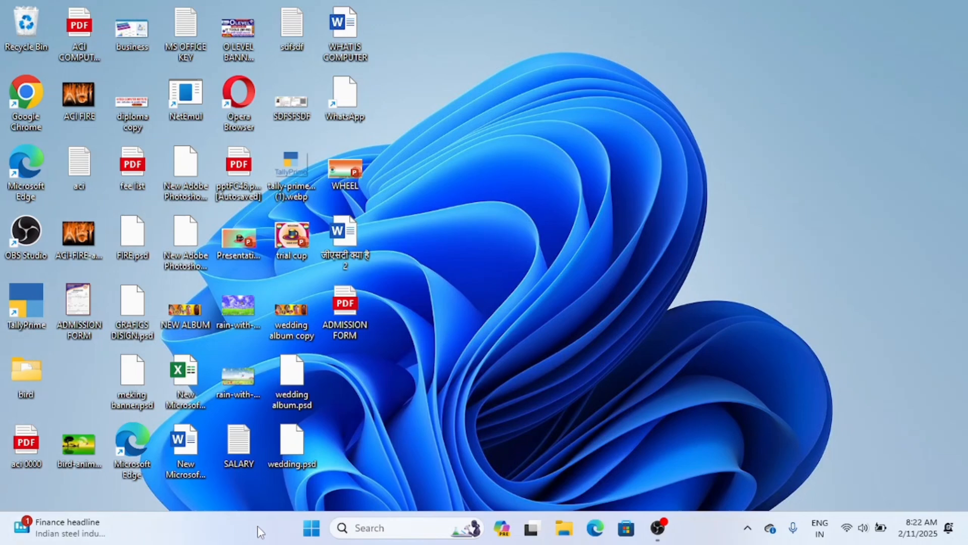
pyautogui.click(312, 529)
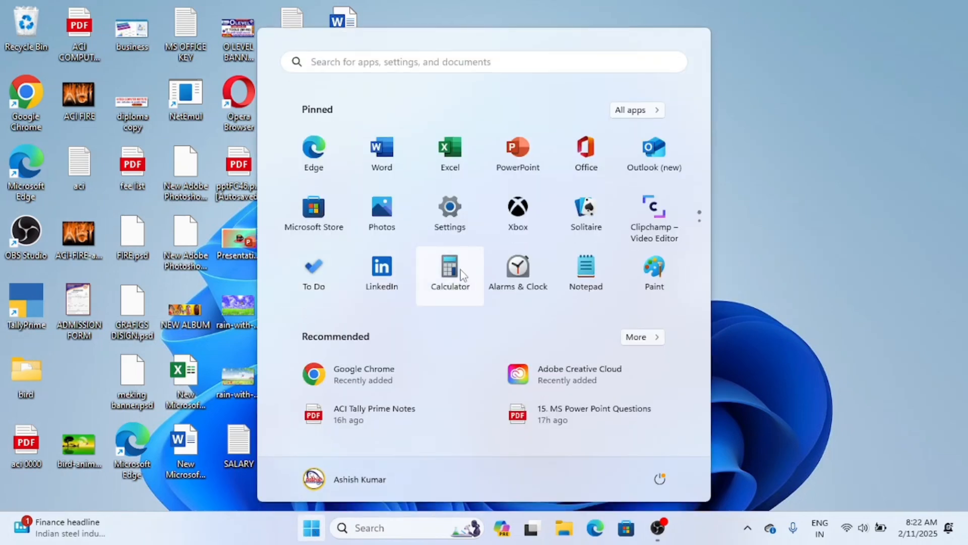
pyautogui.write('epic Pen')
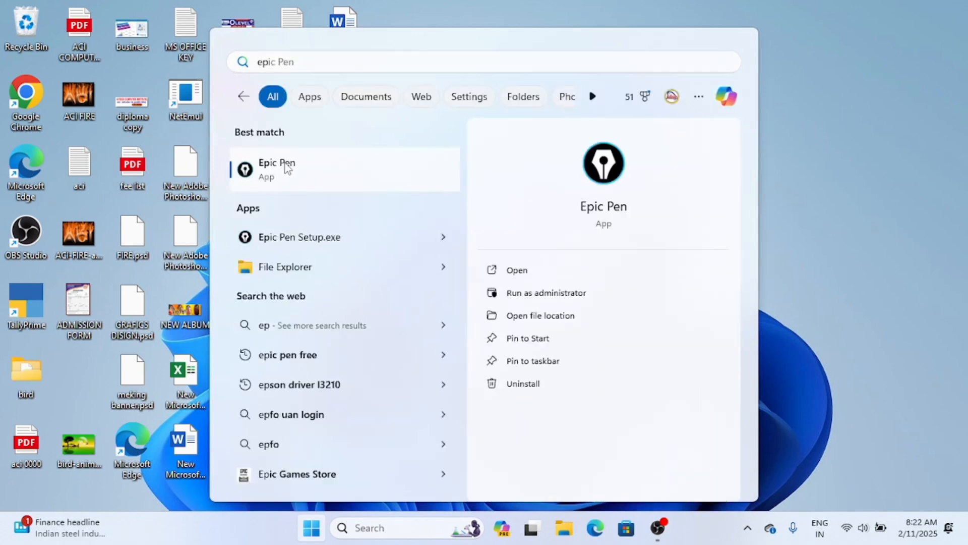
pyautogui.press('Return')
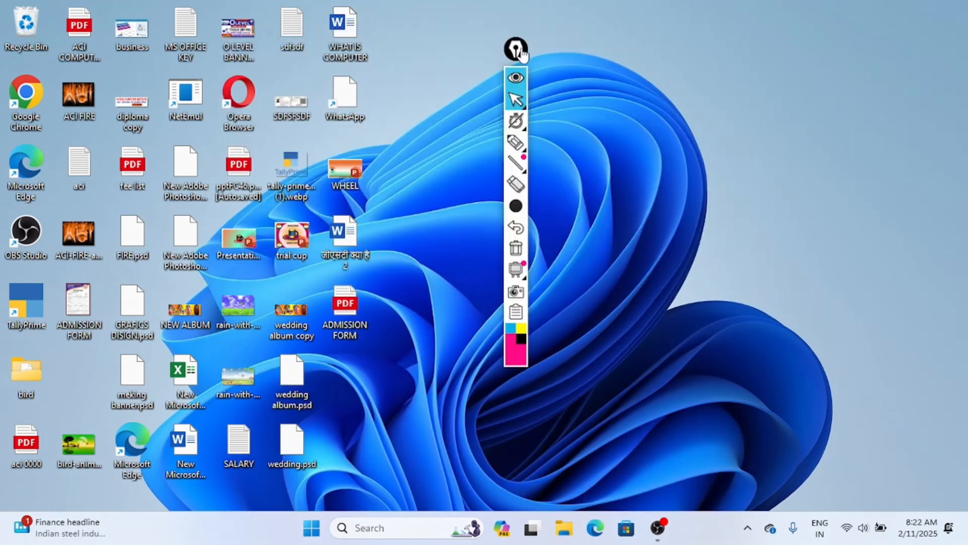
pyautogui.moveTo(517, 48); pyautogui.dragTo(869, 74)
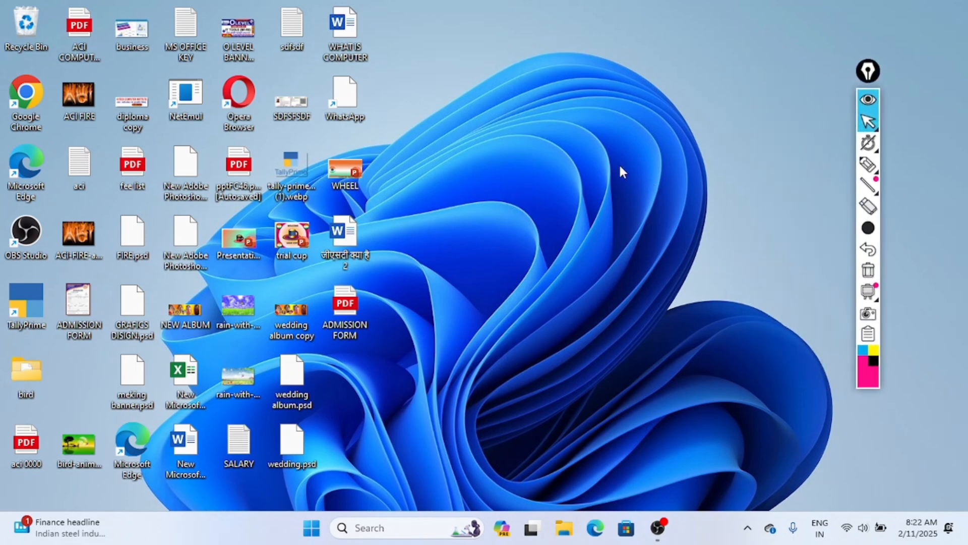
# Handwrite "Entry" in pink on the desktop, circle it twice, and clear the ink before returning to cursor mode.
pyautogui.click(868, 164)
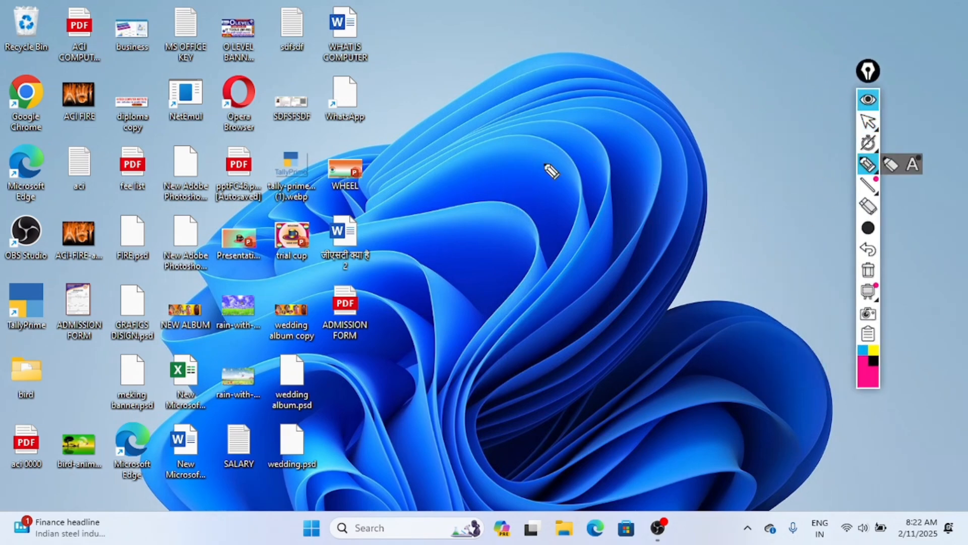
pyautogui.moveTo(563, 135)
pyautogui.mouseDown()
pyautogui.moveTo(519, 129)
pyautogui.moveTo(538, 182)
pyautogui.moveTo(556, 165)
pyautogui.moveTo(578, 169)
pyautogui.moveTo(590, 148)
pyautogui.moveTo(620, 173)
pyautogui.moveTo(630, 152)
pyautogui.mouseUp()
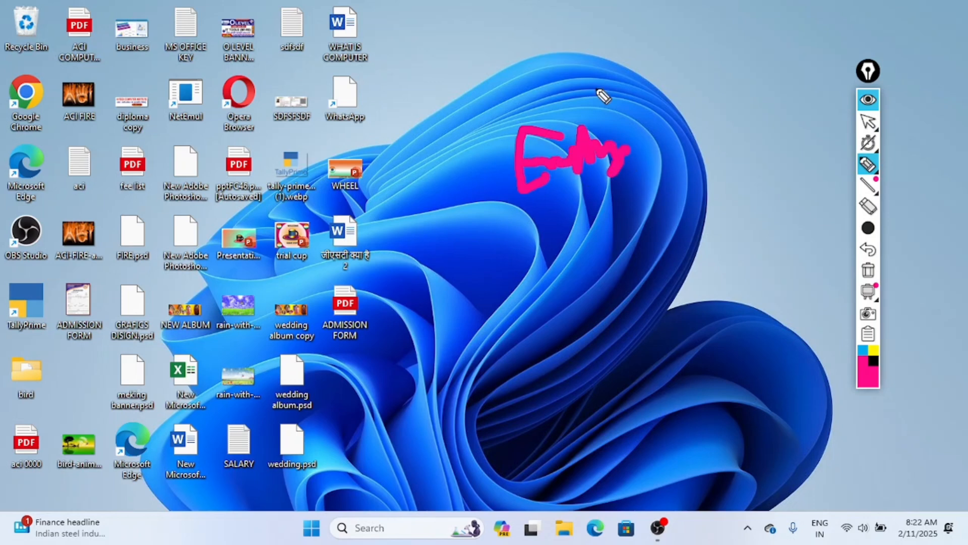
pyautogui.moveTo(587, 91)
pyautogui.mouseDown()
pyautogui.moveTo(525, 253)
pyautogui.moveTo(681, 141)
pyautogui.moveTo(546, 86)
pyautogui.mouseUp()
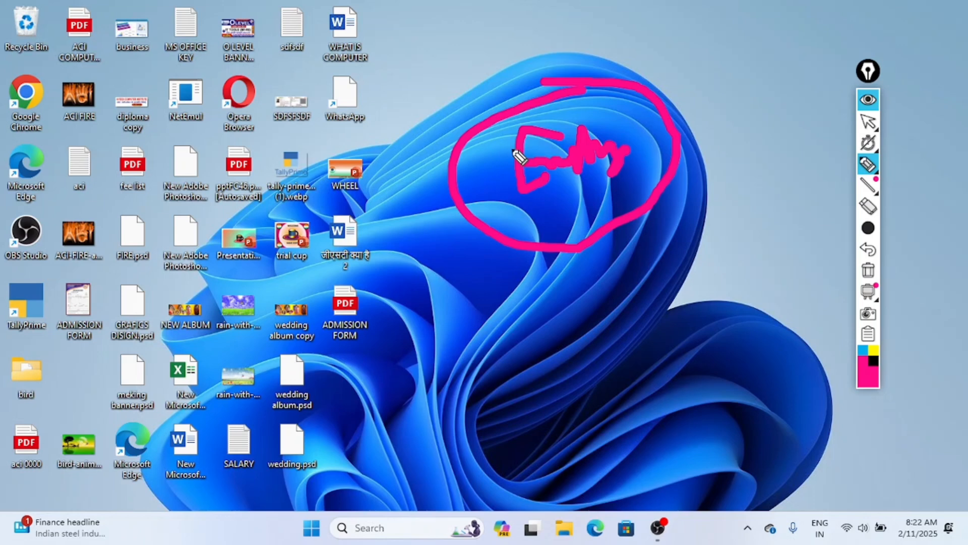
pyautogui.moveTo(464, 105)
pyautogui.mouseDown()
pyautogui.moveTo(610, 56)
pyautogui.moveTo(692, 164)
pyautogui.moveTo(503, 288)
pyautogui.moveTo(434, 163)
pyautogui.moveTo(479, 102)
pyautogui.mouseUp()
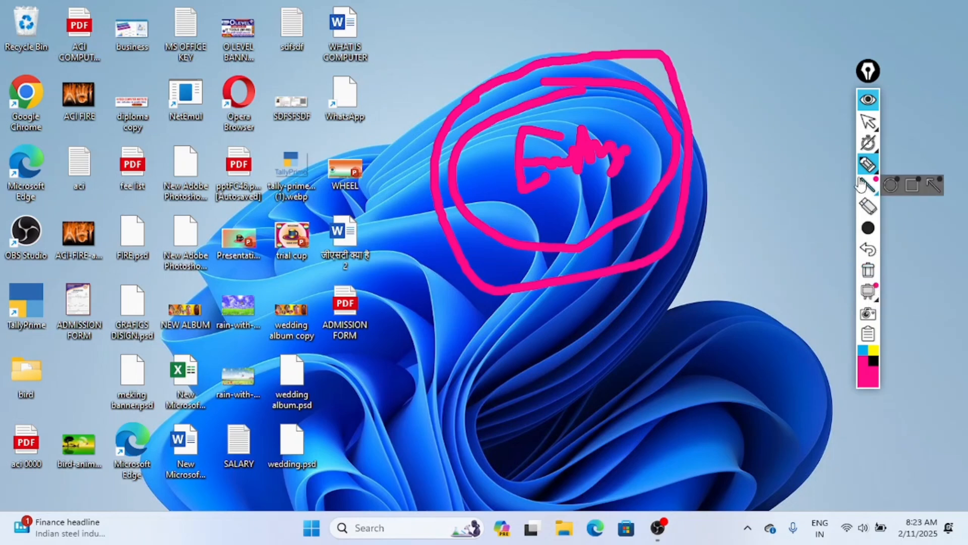
pyautogui.click(869, 270)
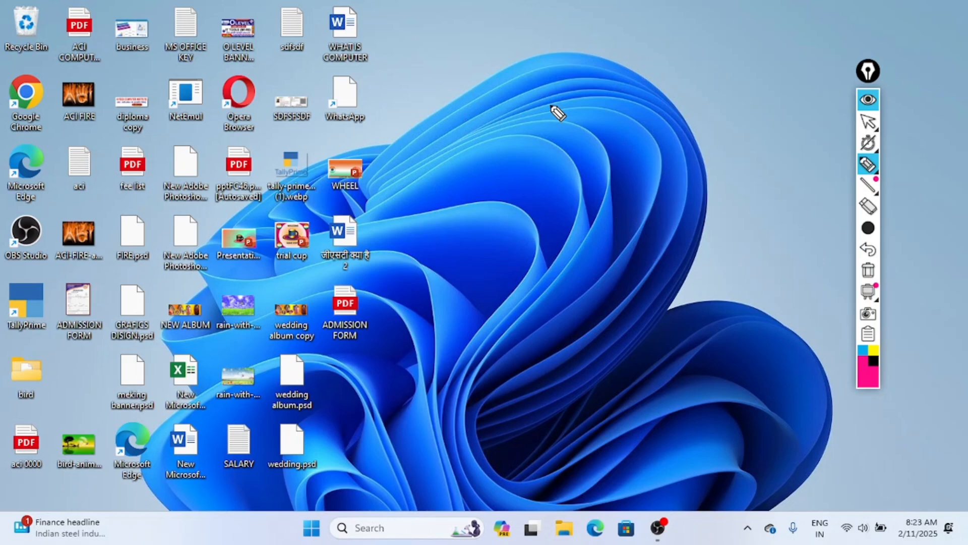
pyautogui.click(868, 123)
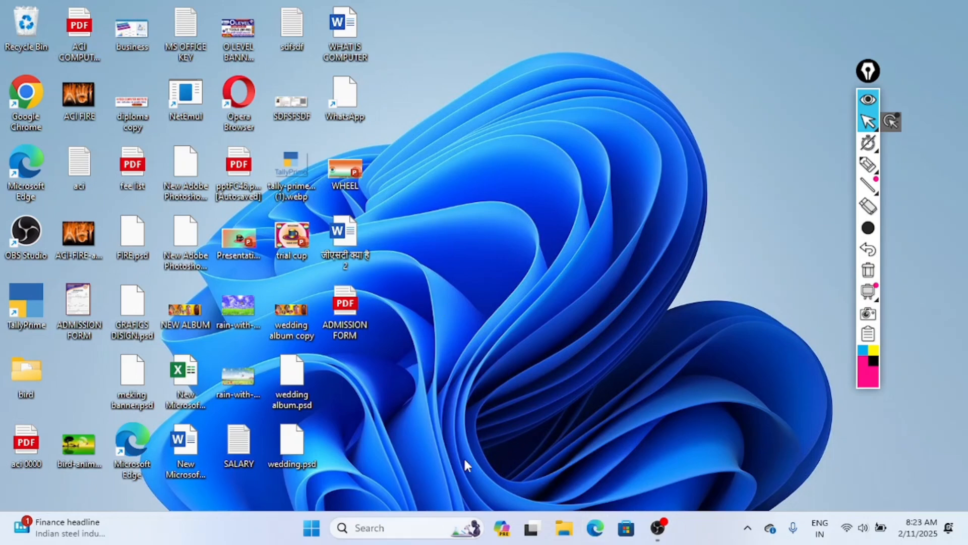
# Open the recent file ACI Tally Prime Notes from File Explorer and bring Exercise 2 on page 16 into view.
pyautogui.click(564, 527)
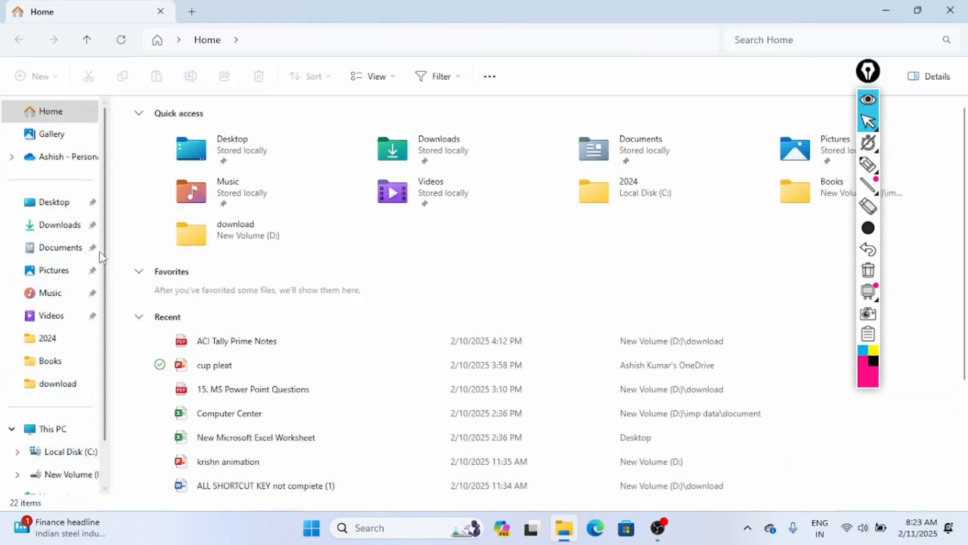
pyautogui.click(129, 341)
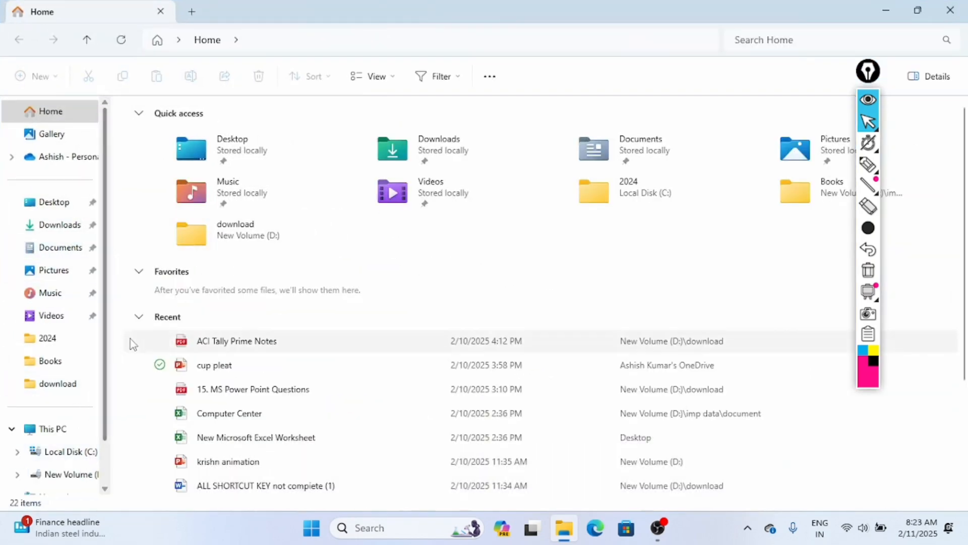
pyautogui.rightClick(225, 351)
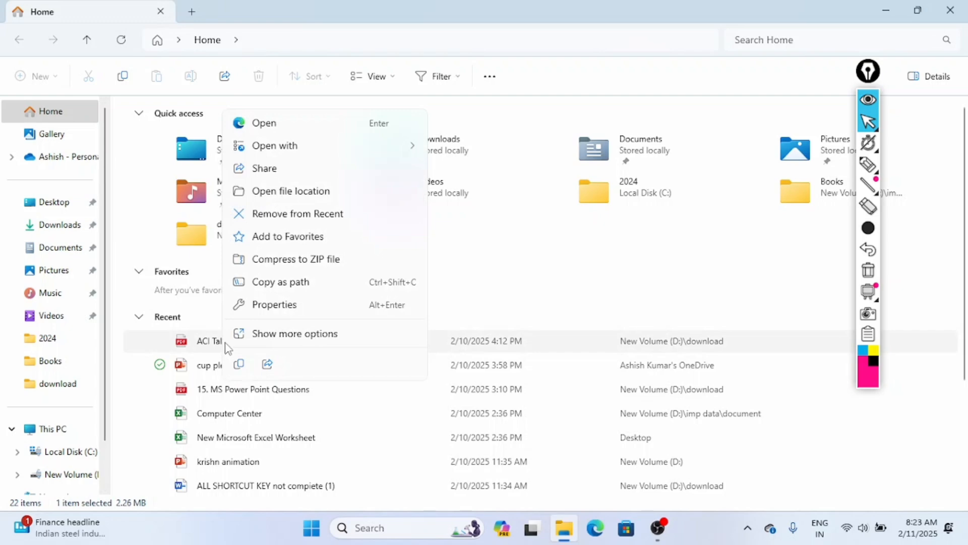
pyautogui.click(259, 125)
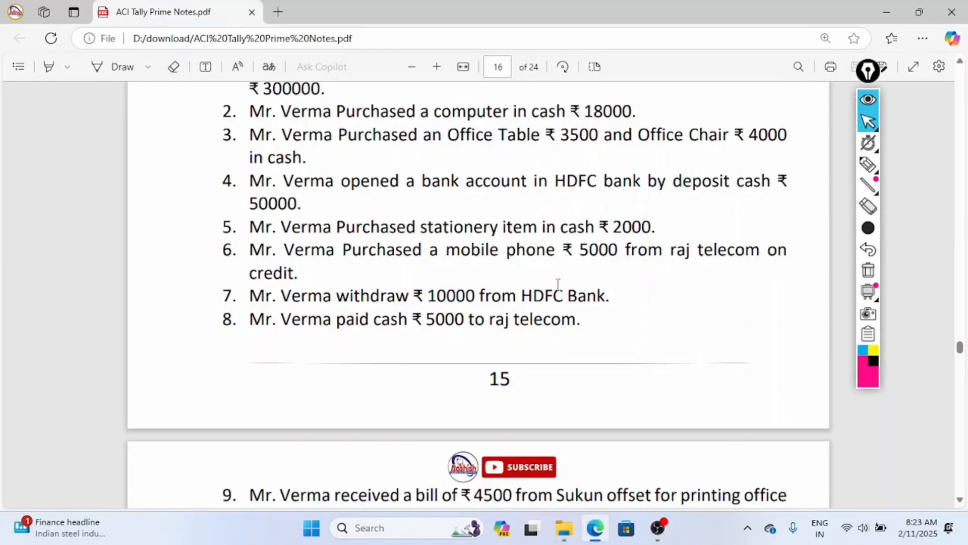
pyautogui.scroll(4, 557, 284)
pyautogui.scroll(-1, 341, 252)
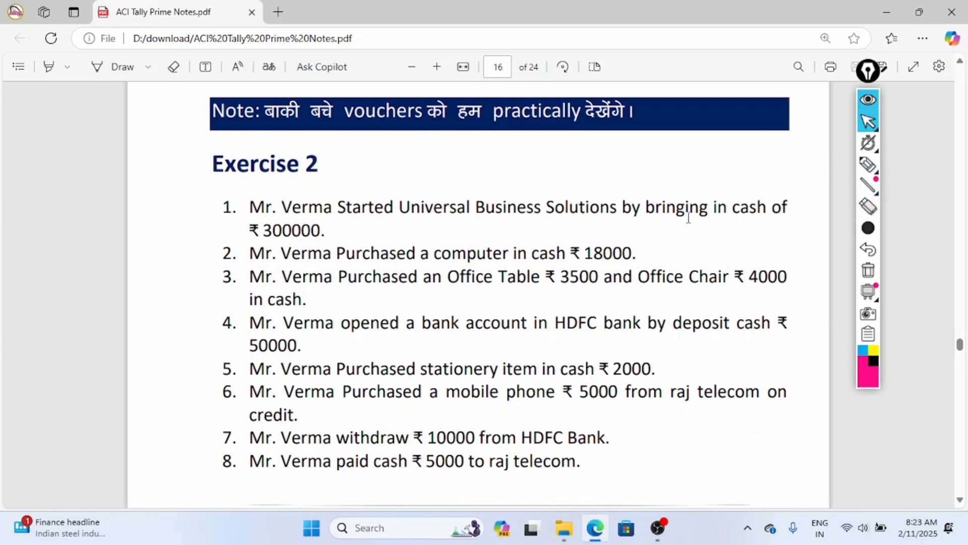
# Handwrite pink notes beginning with "Dr" over Exercise 2, circle one mark, and clear all the ink before returning to cursor mode.
pyautogui.moveTo(868, 166)
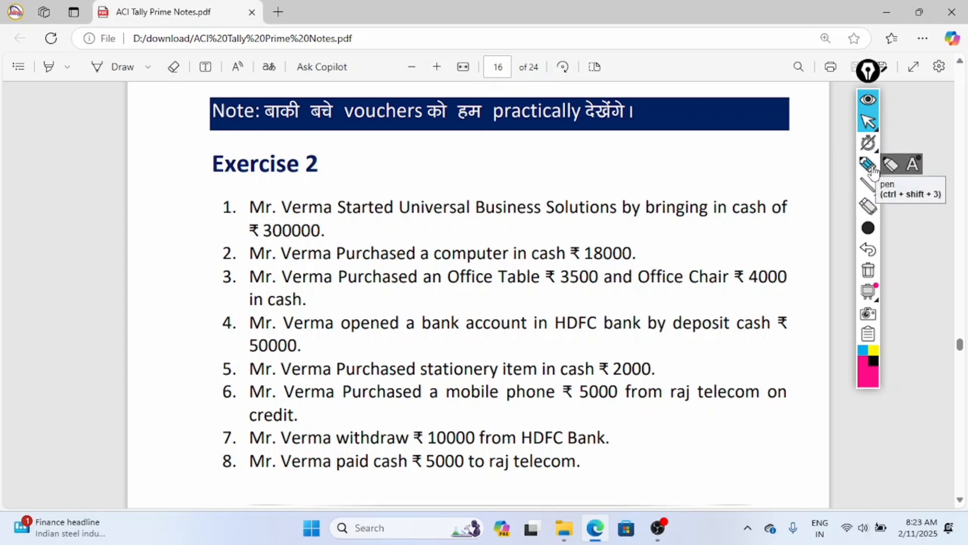
pyautogui.click(868, 171)
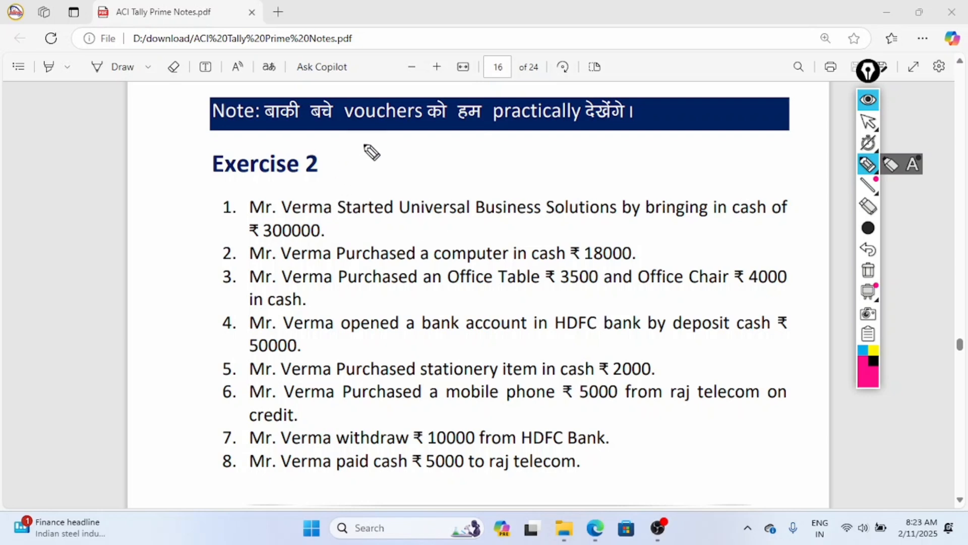
pyautogui.moveTo(371, 153)
pyautogui.mouseDown()
pyautogui.moveTo(370, 129)
pyautogui.moveTo(374, 163)
pyautogui.mouseUp()
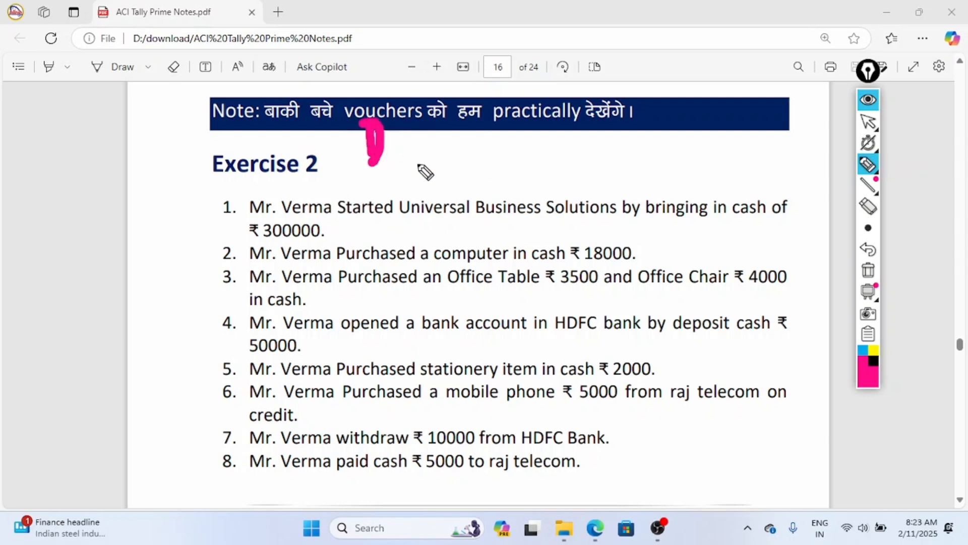
pyautogui.moveTo(389, 148); pyautogui.dragTo(413, 132)
pyautogui.moveTo(386, 184)
pyautogui.mouseDown()
pyautogui.moveTo(389, 224)
pyautogui.moveTo(411, 200)
pyautogui.mouseUp()
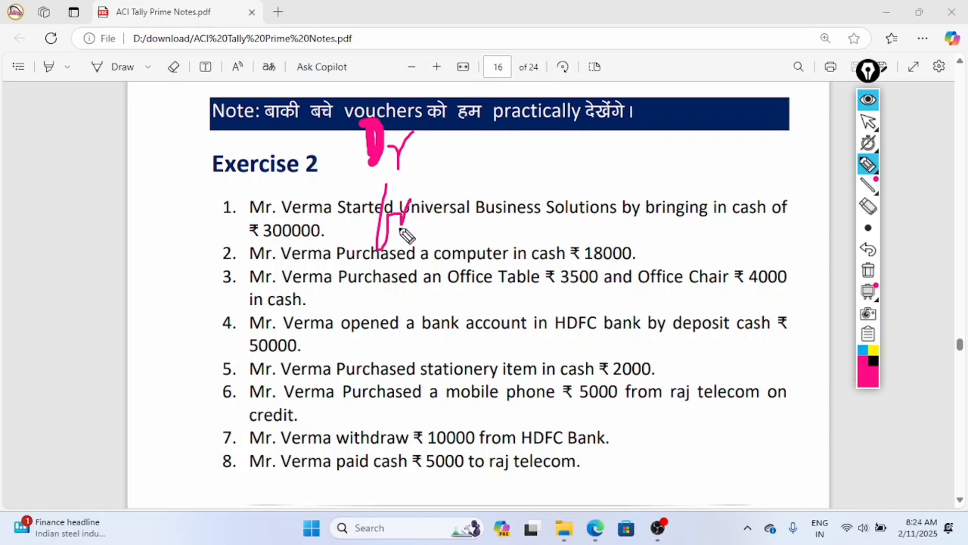
pyautogui.moveTo(384, 260)
pyautogui.mouseDown()
pyautogui.moveTo(403, 283)
pyautogui.moveTo(395, 350)
pyautogui.moveTo(420, 343)
pyautogui.moveTo(415, 437)
pyautogui.moveTo(429, 403)
pyautogui.mouseUp()
pyautogui.moveTo(559, 174); pyautogui.dragTo(555, 256)
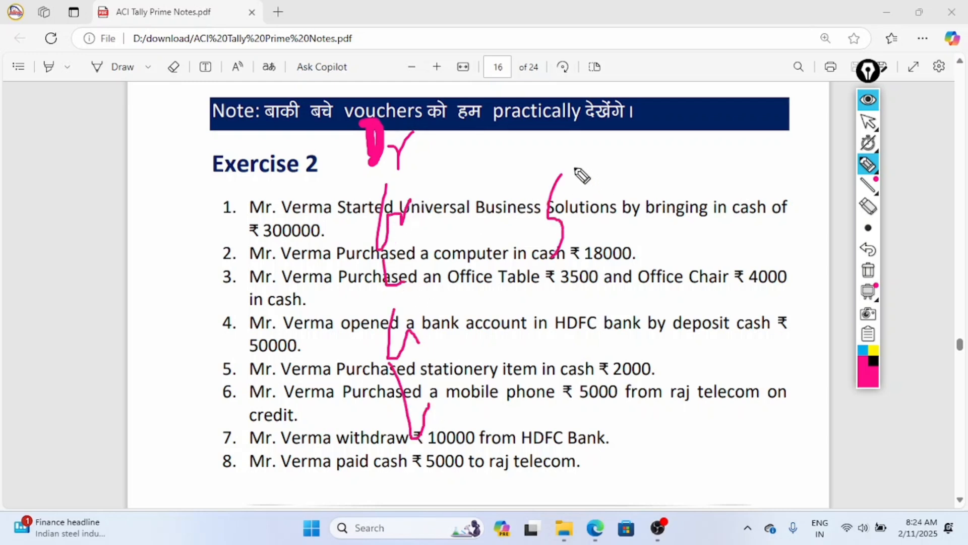
pyautogui.moveTo(569, 168)
pyautogui.mouseDown()
pyautogui.moveTo(535, 306)
pyautogui.moveTo(570, 184)
pyautogui.moveTo(592, 230)
pyautogui.moveTo(625, 249)
pyautogui.moveTo(903, 172)
pyautogui.mouseUp()
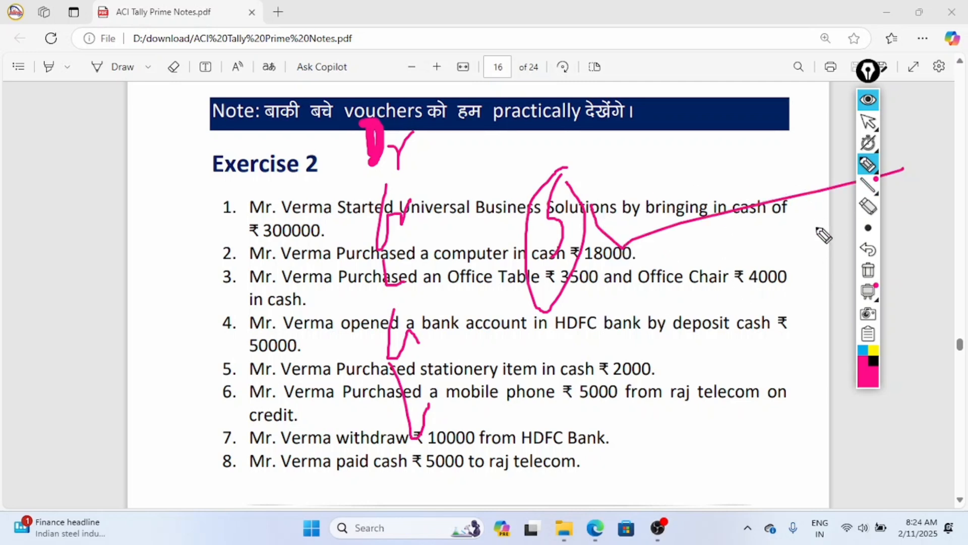
pyautogui.moveTo(872, 234)
pyautogui.click(868, 270)
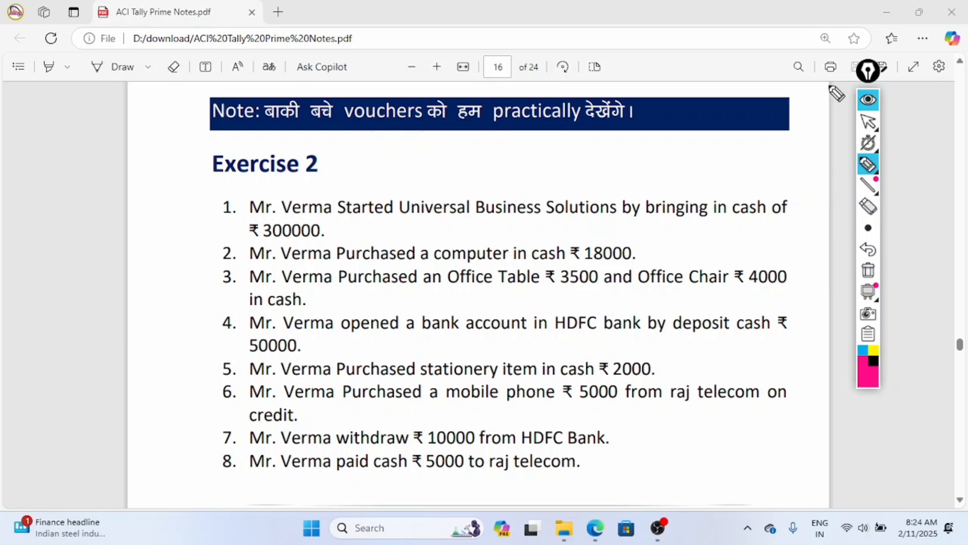
pyautogui.click(868, 122)
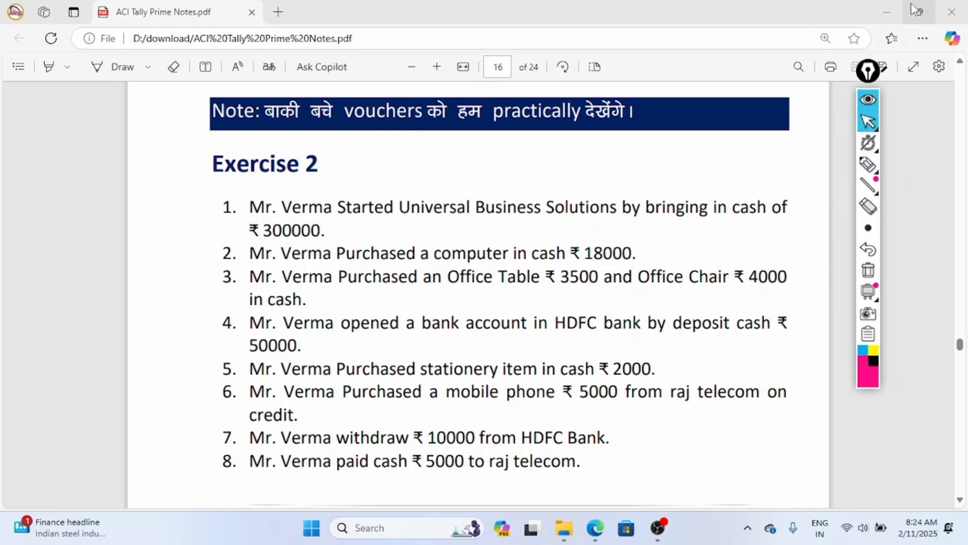
# Minimize the PDF and File Explorer windows and start TallyPrime in Educational Mode.
pyautogui.click(889, 12)
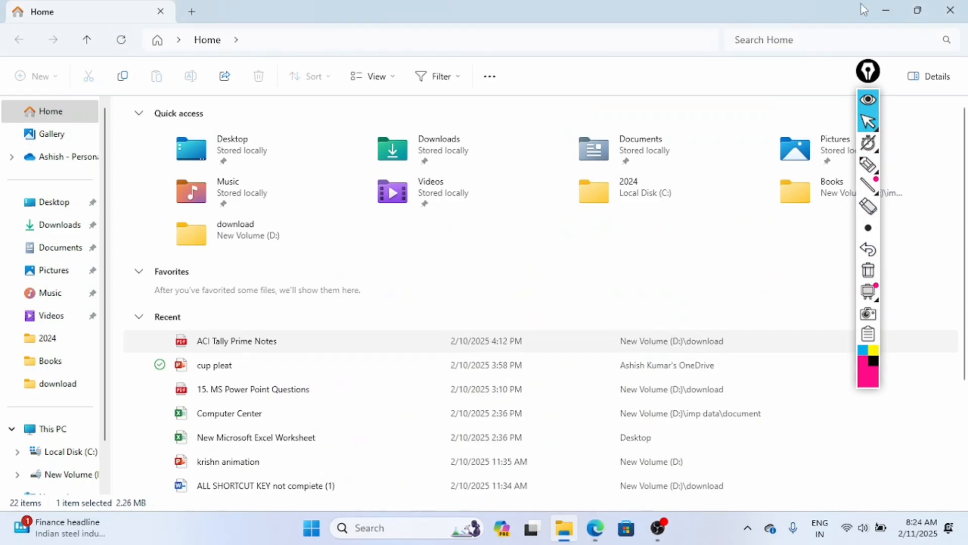
pyautogui.click(887, 10)
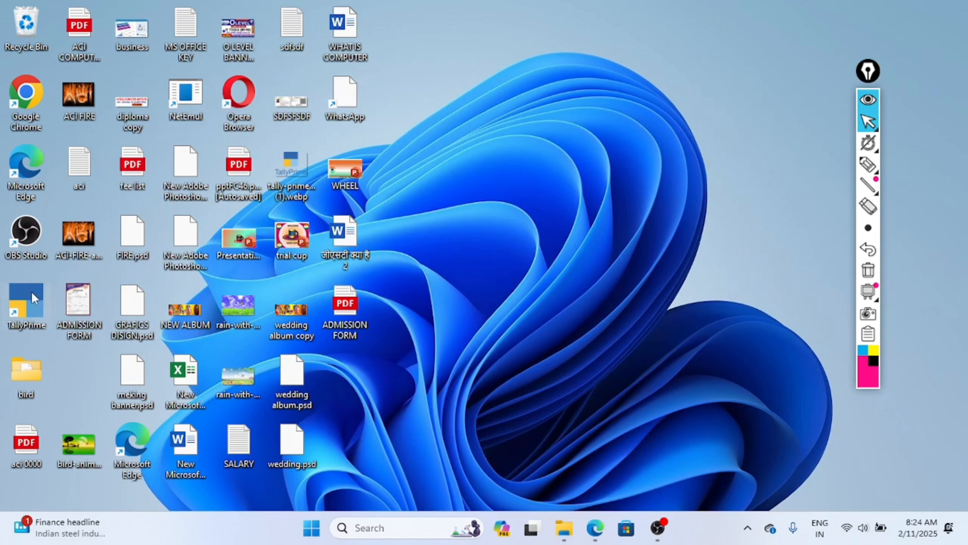
pyautogui.doubleClick(29, 309)
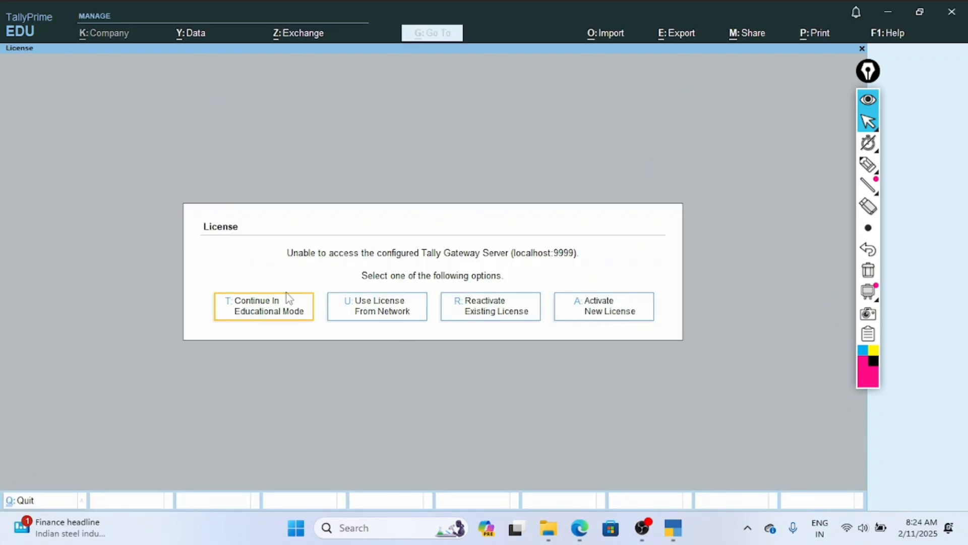
pyautogui.click(258, 311)
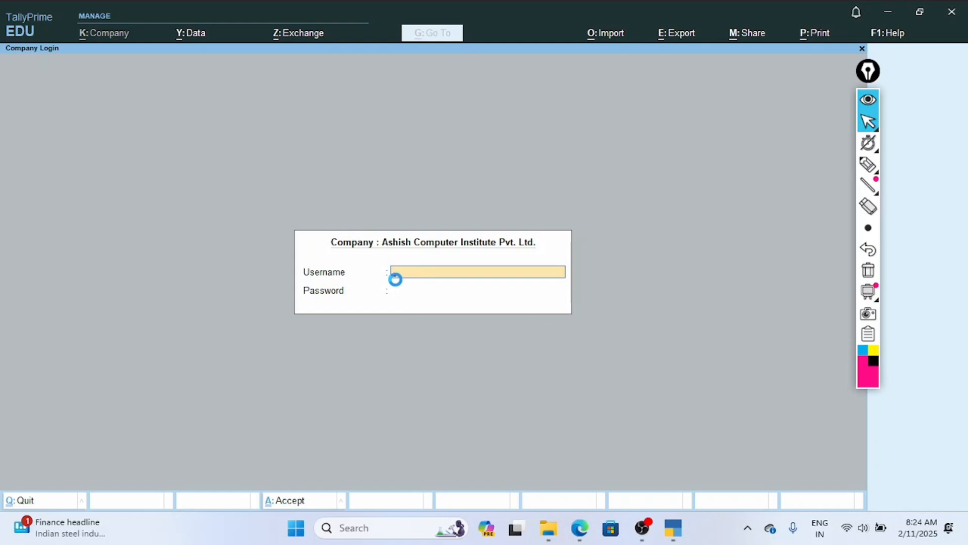
# Leave the initial login, select the company Ashish Computer Institute Pvt. Ltd., and log in with its username and password.
pyautogui.press('Escape')
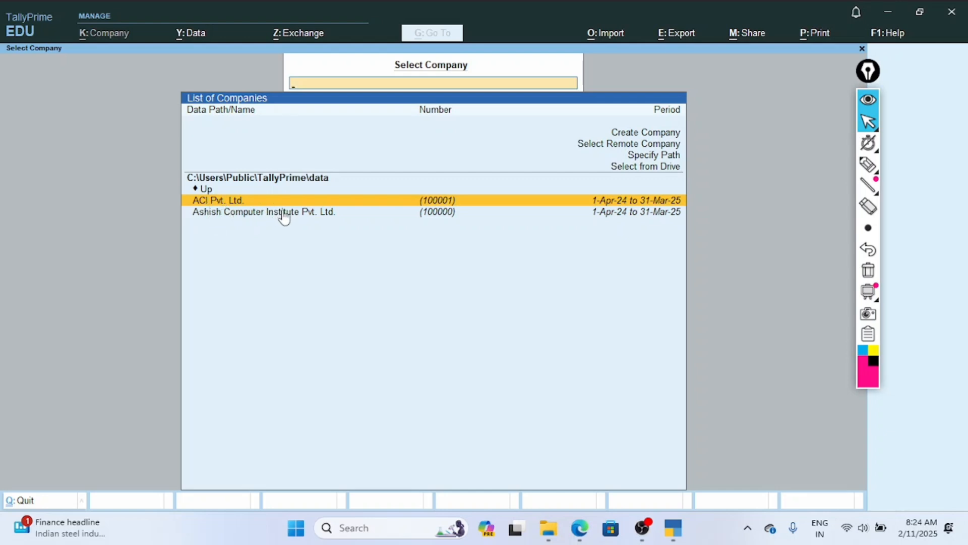
pyautogui.click(250, 216)
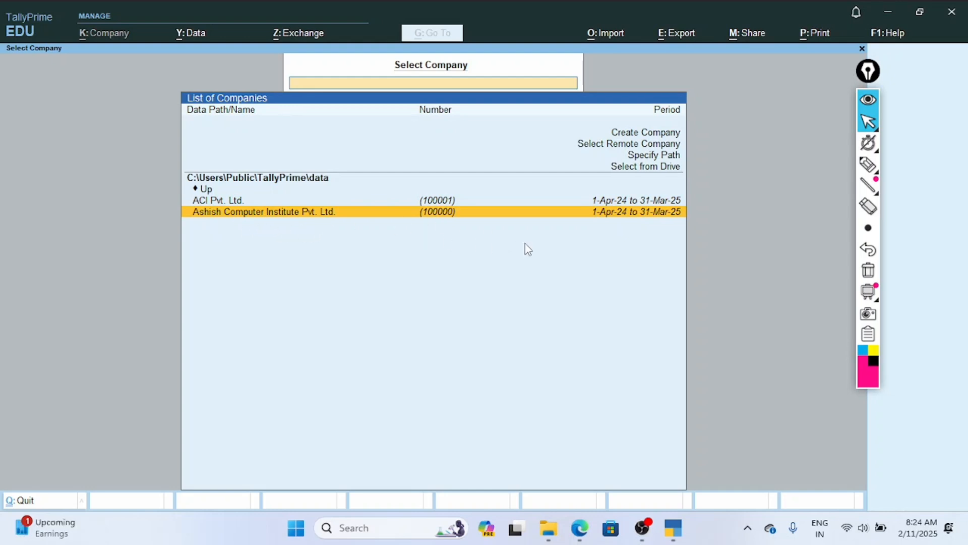
pyautogui.press('Return')
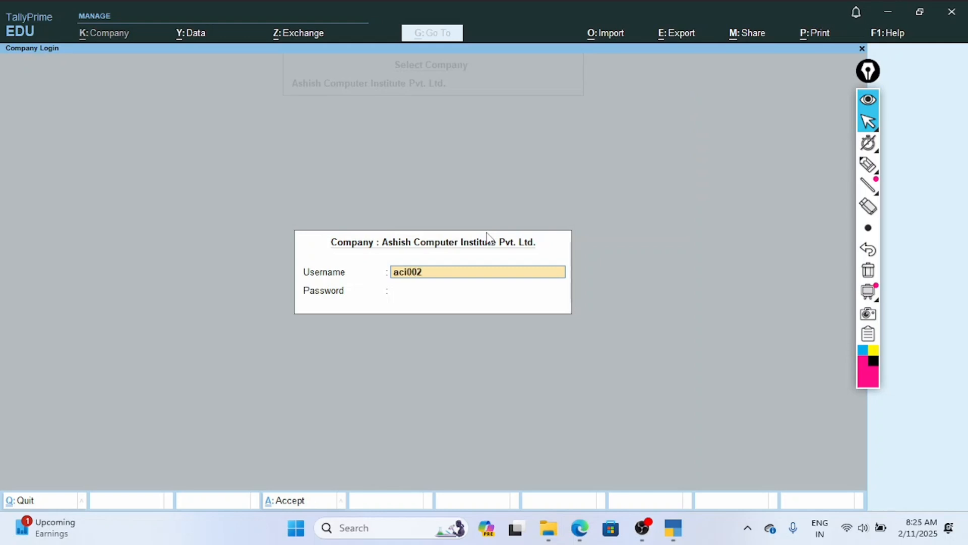
pyautogui.press('Return')
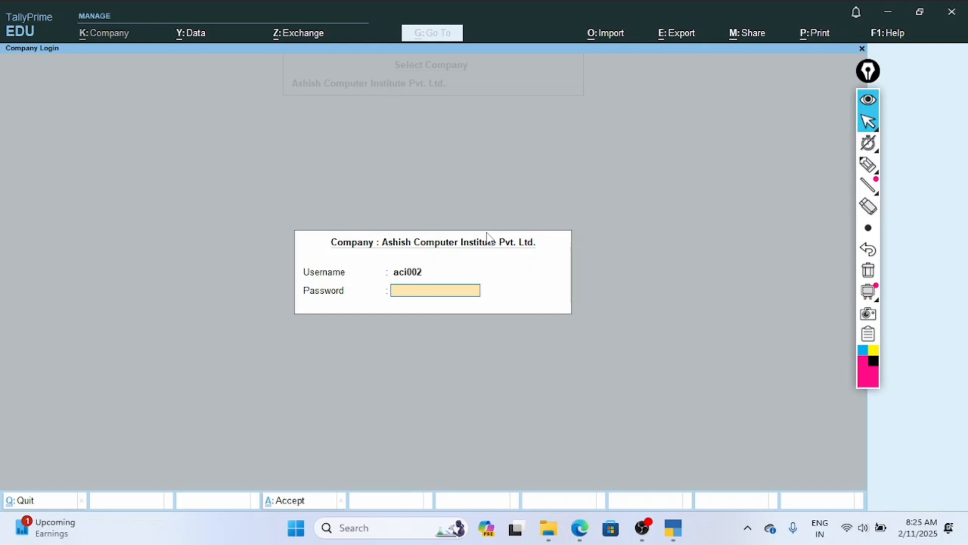
pyautogui.press('Return')
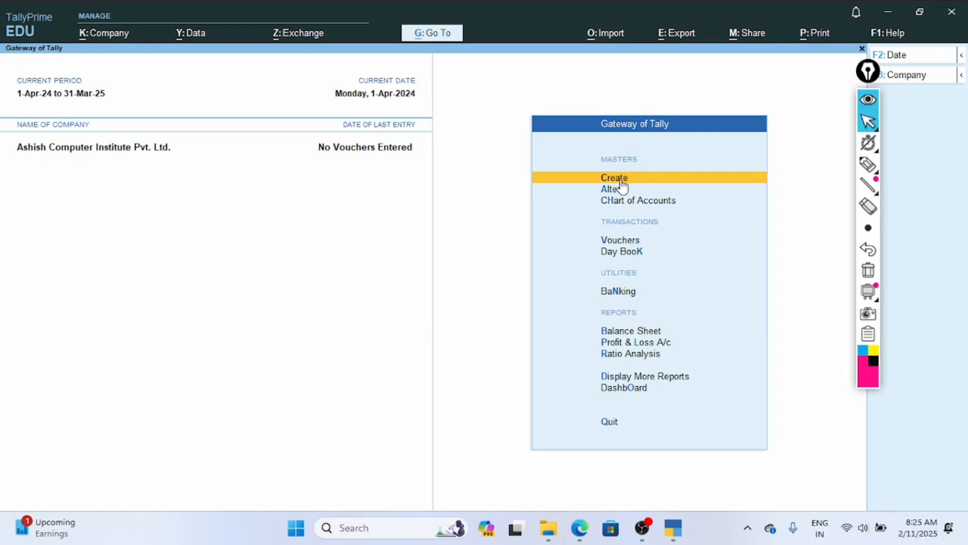
# Outline the Gateway of Tally menu in pink ink, then clear the drawing.
pyautogui.click(868, 164)
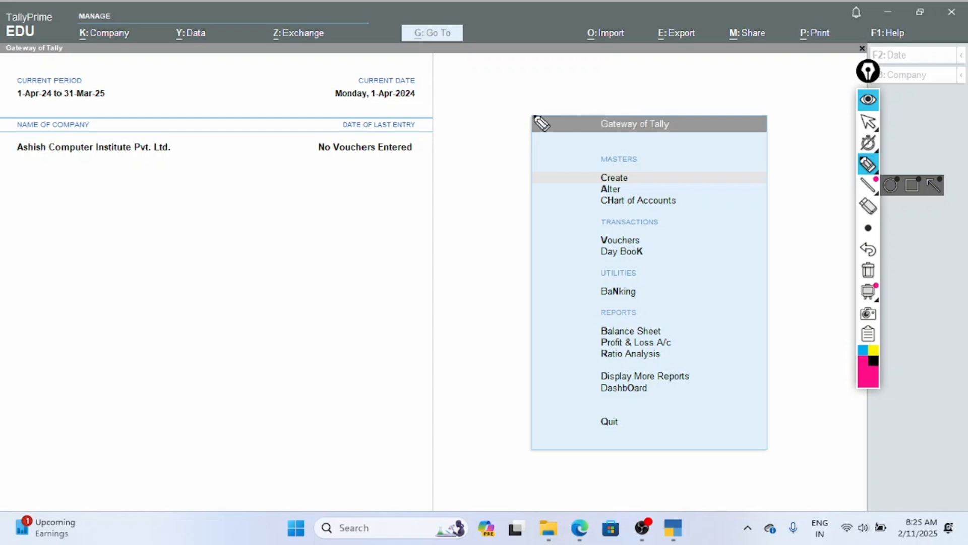
pyautogui.moveTo(524, 113)
pyautogui.mouseDown()
pyautogui.moveTo(696, 106)
pyautogui.moveTo(756, 138)
pyautogui.moveTo(777, 300)
pyautogui.moveTo(776, 443)
pyautogui.moveTo(702, 459)
pyautogui.moveTo(542, 462)
pyautogui.moveTo(527, 386)
pyautogui.moveTo(524, 111)
pyautogui.moveTo(523, 185)
pyautogui.mouseUp()
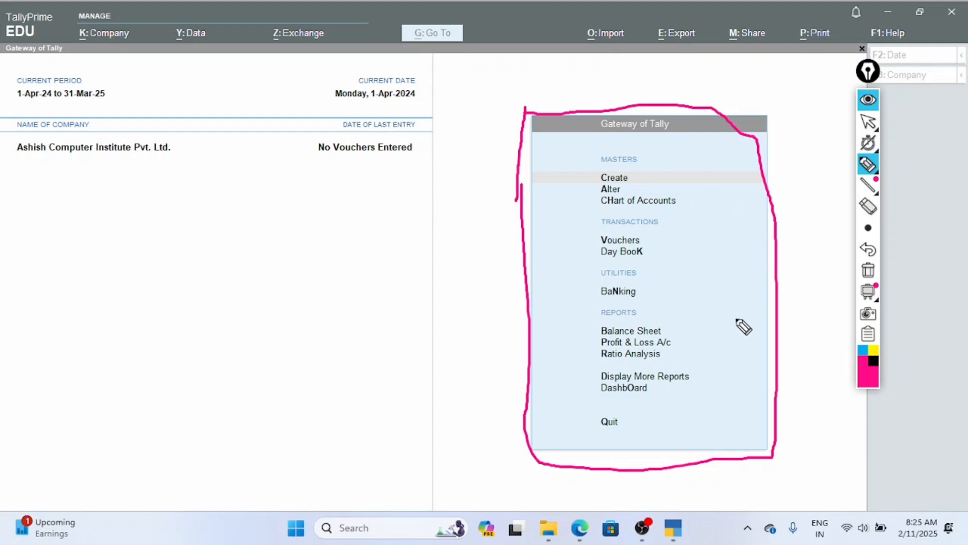
pyautogui.click(869, 271)
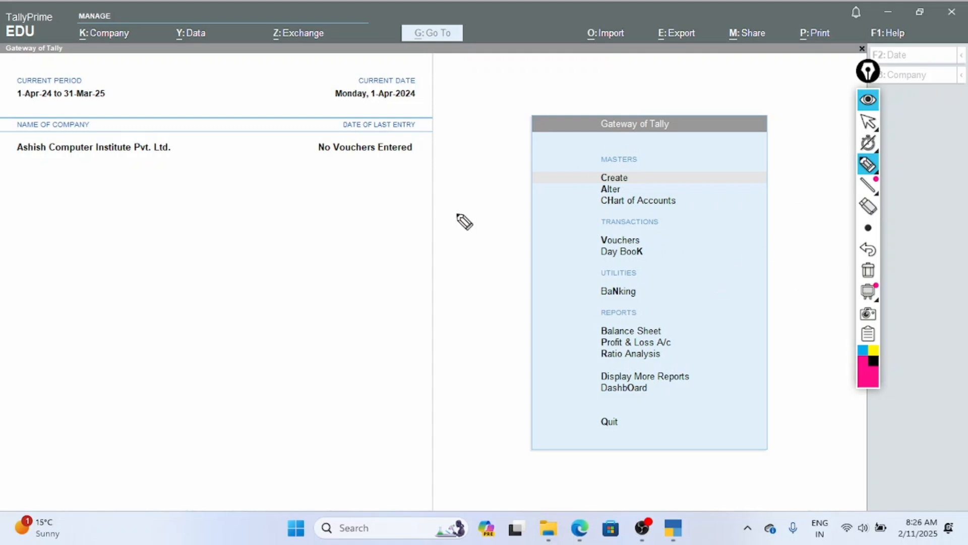
# Handwrite a circled "R" beside the Gateway of Tally menu, clear the ink, and return to cursor mode.
pyautogui.moveTo(437, 218)
pyautogui.mouseDown()
pyautogui.moveTo(443, 159)
pyautogui.moveTo(475, 200)
pyautogui.mouseUp()
pyautogui.moveTo(466, 157)
pyautogui.mouseDown()
pyautogui.moveTo(423, 227)
pyautogui.moveTo(475, 178)
pyautogui.moveTo(466, 158)
pyautogui.mouseUp()
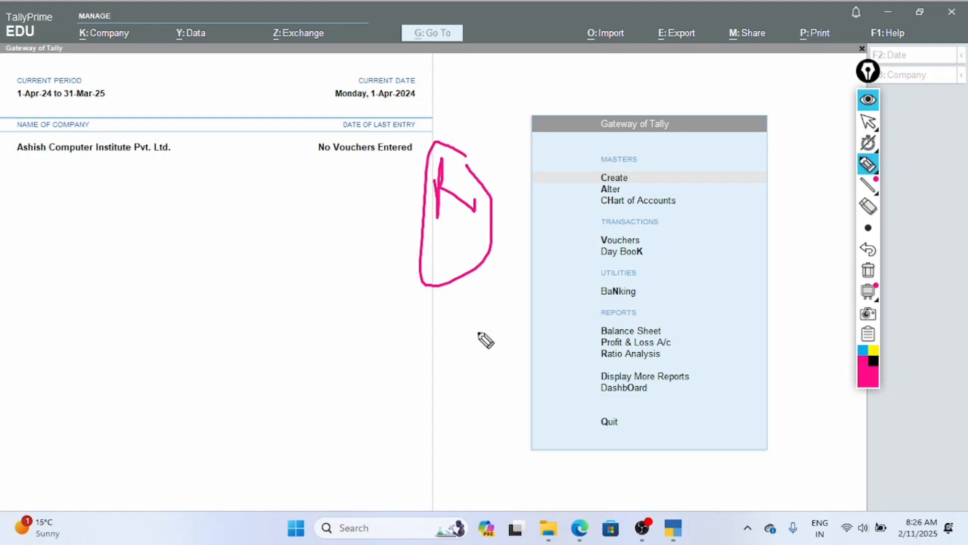
pyautogui.click(870, 273)
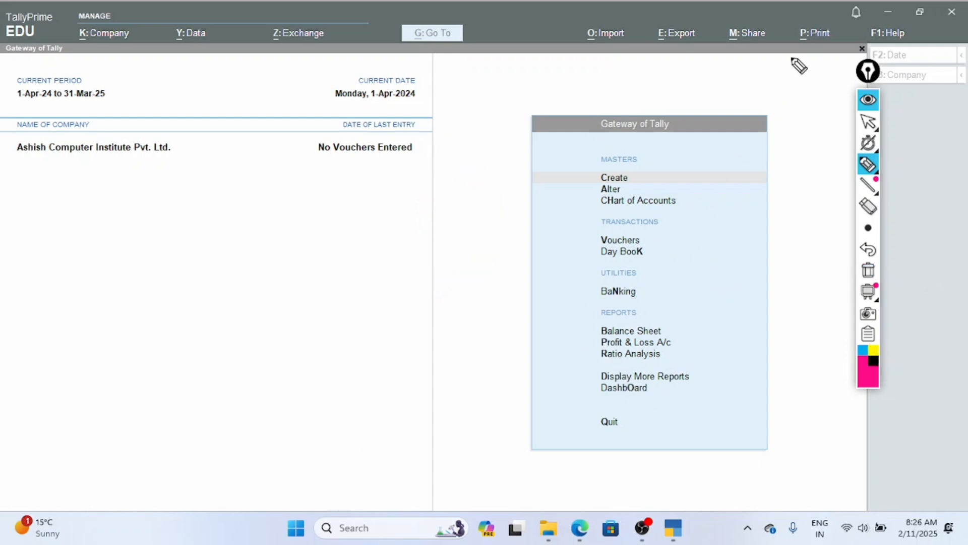
pyautogui.moveTo(869, 141)
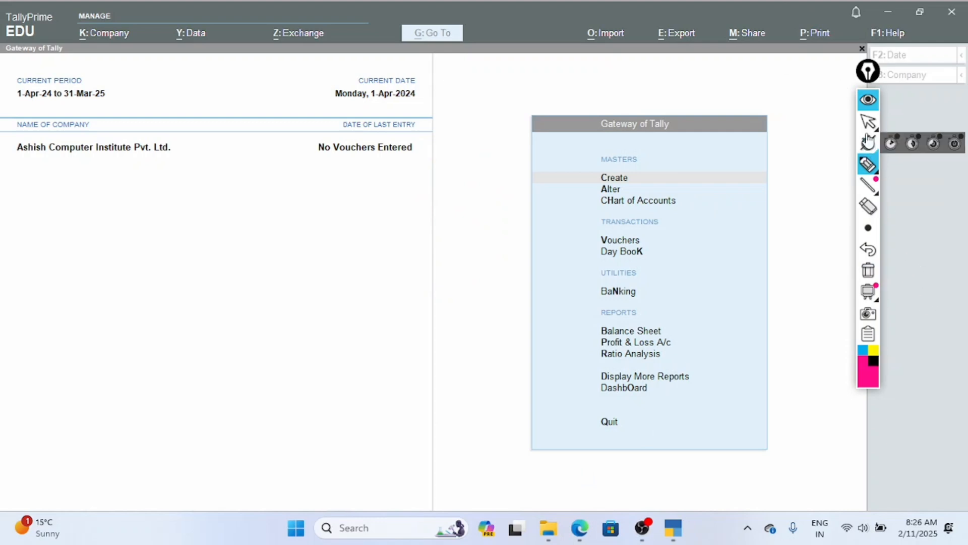
pyautogui.click(868, 122)
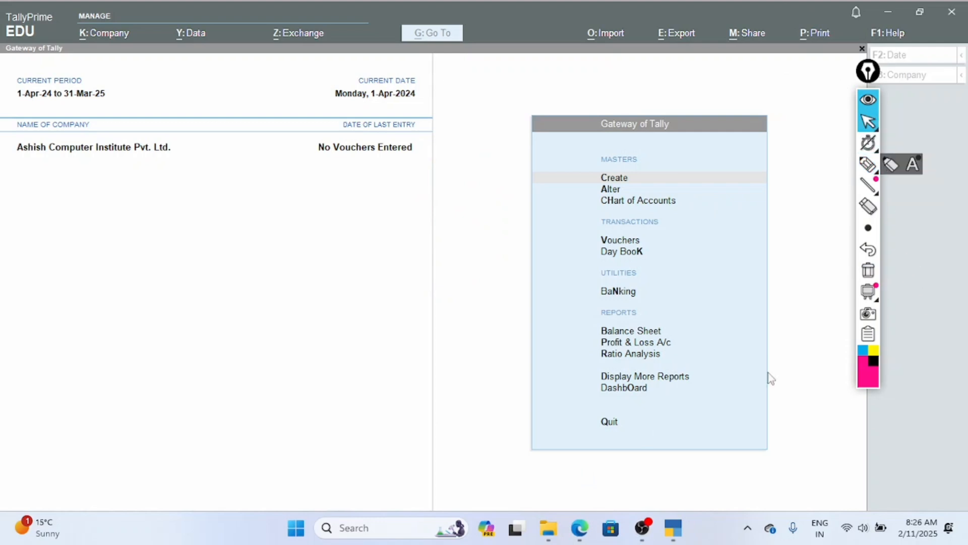
# Switch to the ACI Tally Prime Notes PDF and mark "300000", "cash" and the start of Exercise 2's first item with pink lines.
pyautogui.click(580, 528)
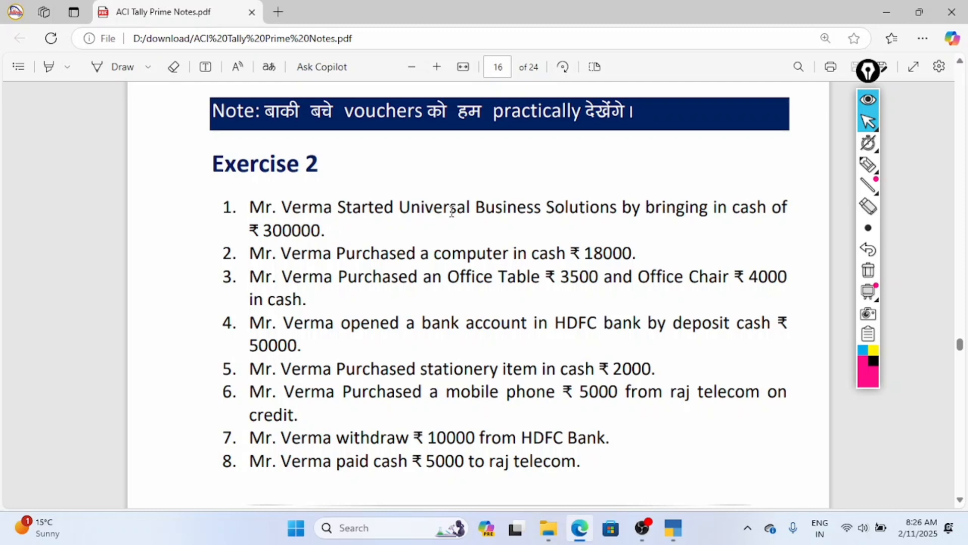
pyautogui.click(858, 170)
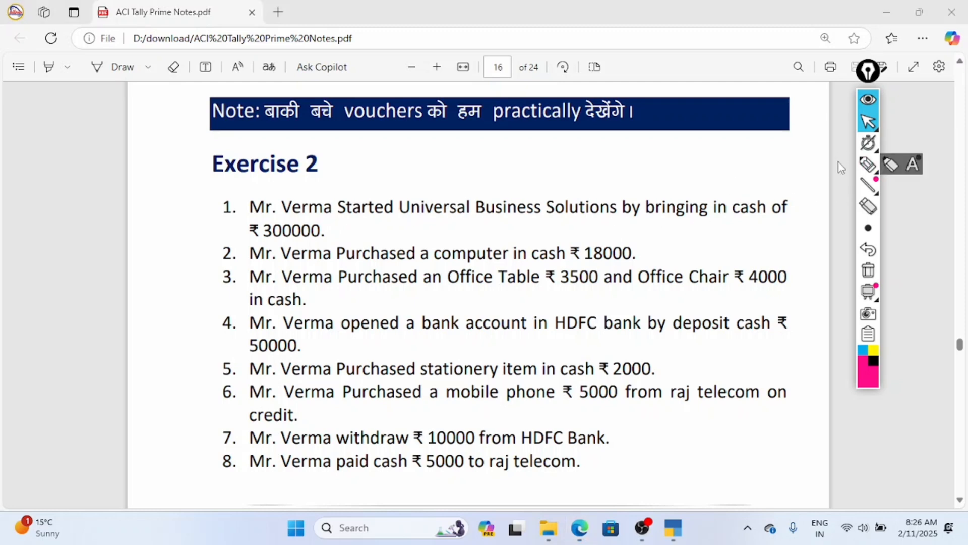
pyautogui.click(868, 164)
pyautogui.moveTo(272, 241); pyautogui.dragTo(303, 241)
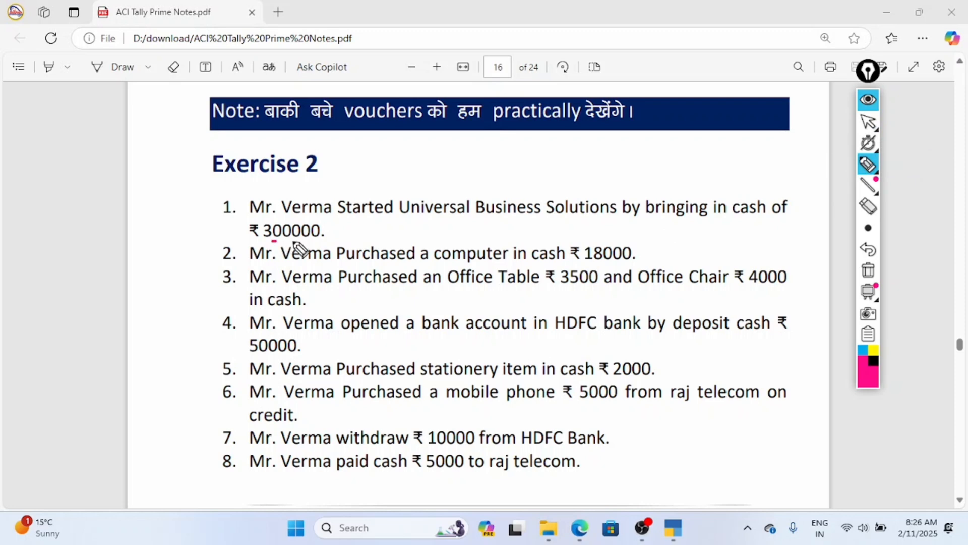
pyautogui.moveTo(725, 218); pyautogui.dragTo(770, 218)
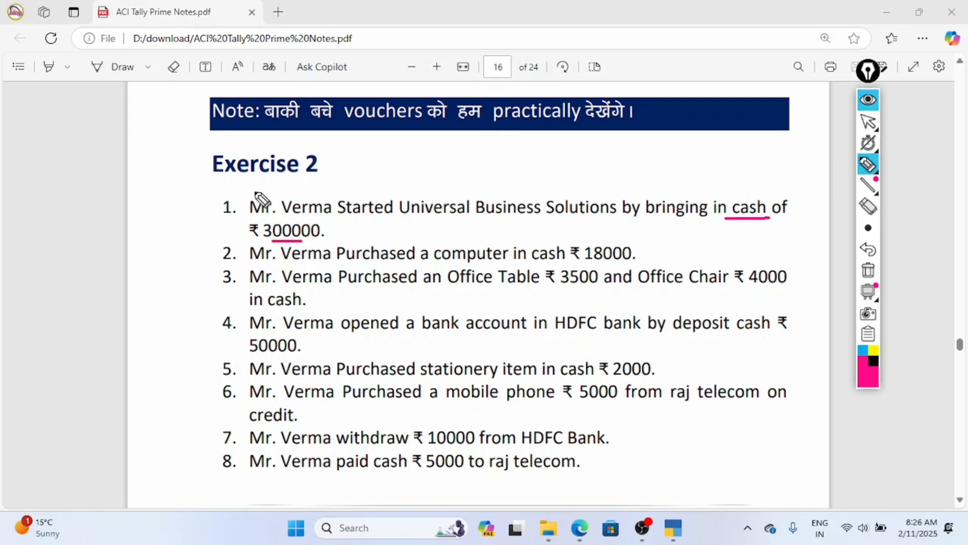
pyautogui.moveTo(254, 191); pyautogui.dragTo(299, 192)
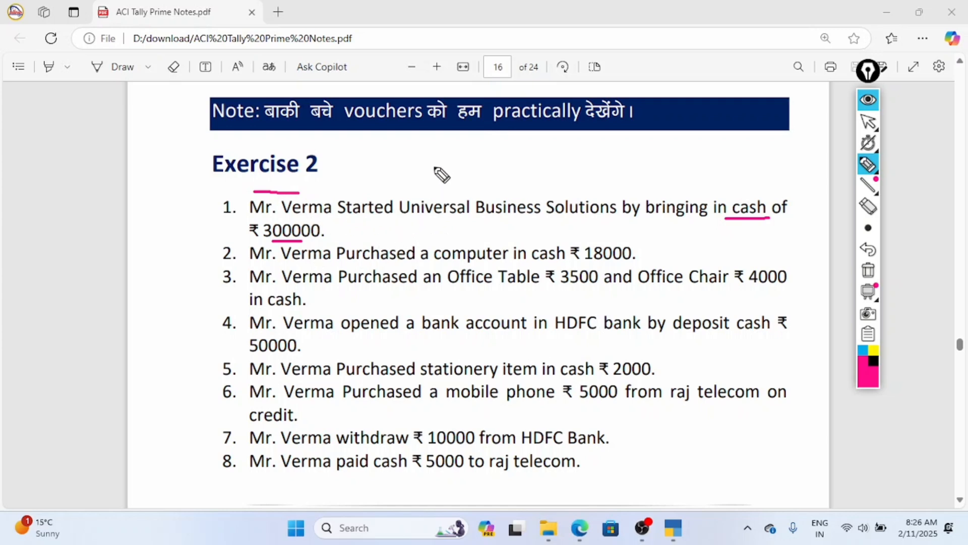
# Handwrite a short stroke and a large "V – R" in pink over the first items of Exercise 2.
pyautogui.moveTo(441, 141); pyautogui.dragTo(444, 162)
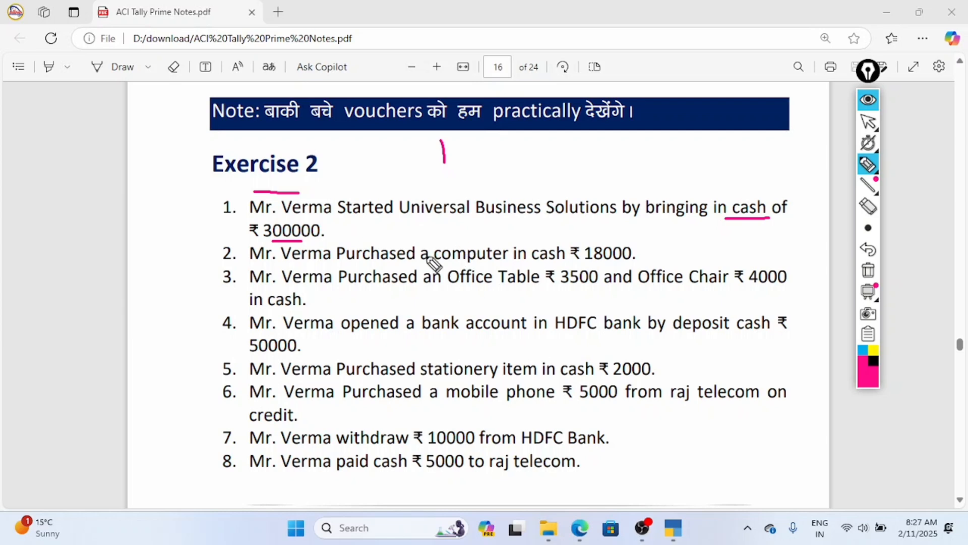
pyautogui.moveTo(423, 222)
pyautogui.mouseDown()
pyautogui.moveTo(463, 271)
pyautogui.moveTo(485, 194)
pyautogui.mouseUp()
pyautogui.moveTo(491, 232); pyautogui.dragTo(529, 225)
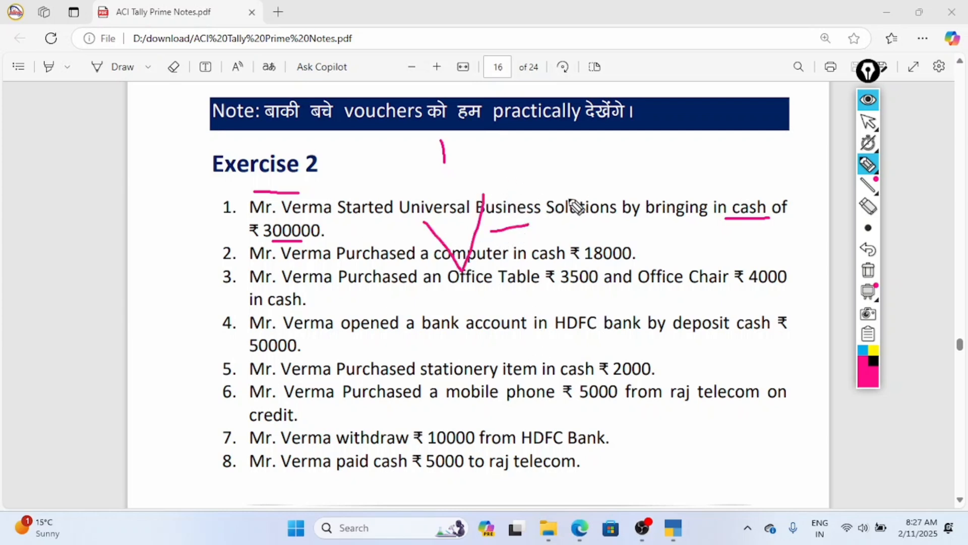
pyautogui.moveTo(569, 180)
pyautogui.mouseDown()
pyautogui.moveTo(572, 248)
pyautogui.moveTo(577, 218)
pyautogui.mouseUp()
pyautogui.moveTo(577, 218); pyautogui.dragTo(622, 241)
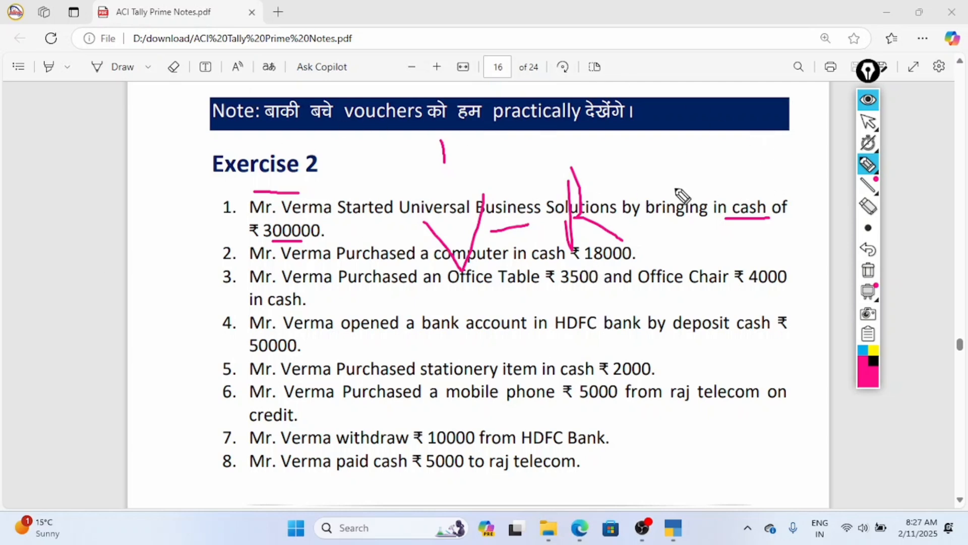
# Add a circled "B", a boxed "H", arrows and another letter above Exercise 2, then clear all ink and return to cursor mode.
pyautogui.moveTo(640, 141)
pyautogui.mouseDown()
pyautogui.moveTo(642, 158)
pyautogui.moveTo(664, 175)
pyautogui.moveTo(635, 147)
pyautogui.mouseUp()
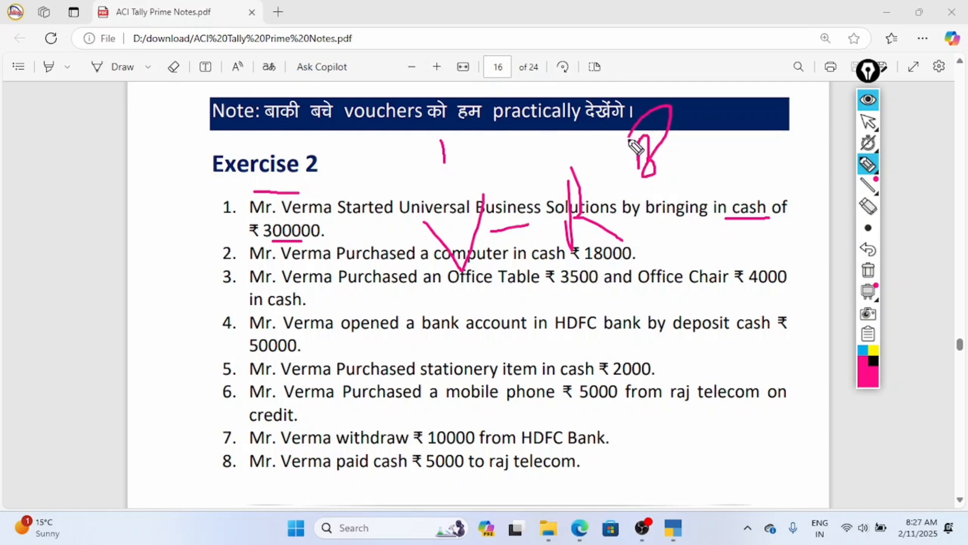
pyautogui.moveTo(669, 107); pyautogui.dragTo(612, 144)
pyautogui.moveTo(516, 132); pyautogui.dragTo(519, 180)
pyautogui.moveTo(517, 156); pyautogui.dragTo(546, 150)
pyautogui.moveTo(546, 133); pyautogui.dragTo(546, 171)
pyautogui.moveTo(547, 123)
pyautogui.mouseDown()
pyautogui.moveTo(485, 122)
pyautogui.moveTo(602, 153)
pyautogui.mouseUp()
pyautogui.moveTo(580, 111)
pyautogui.mouseDown()
pyautogui.moveTo(612, 154)
pyautogui.moveTo(589, 158)
pyautogui.mouseUp()
pyautogui.moveTo(632, 61)
pyautogui.mouseDown()
pyautogui.moveTo(657, 124)
pyautogui.moveTo(667, 85)
pyautogui.mouseUp()
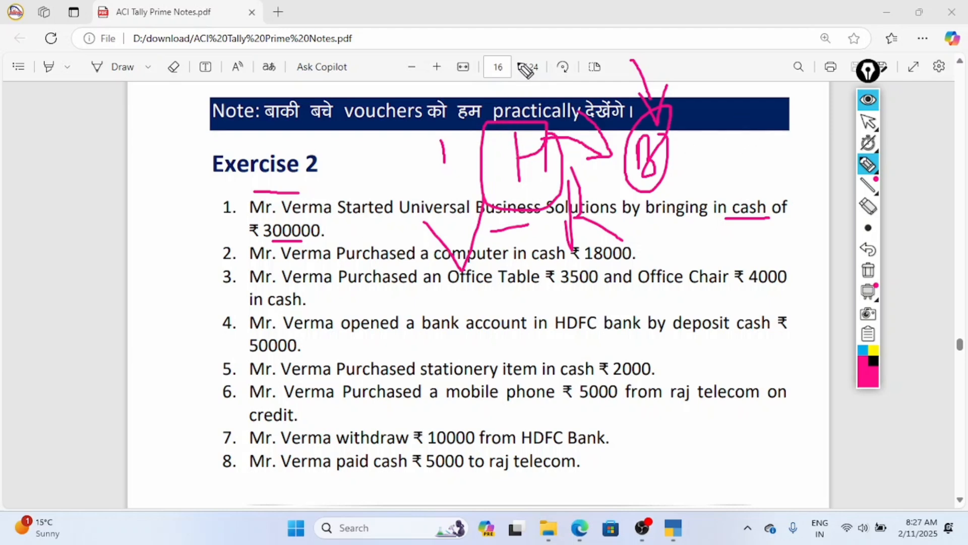
pyautogui.moveTo(734, 155)
pyautogui.mouseDown()
pyautogui.moveTo(745, 107)
pyautogui.moveTo(776, 146)
pyautogui.mouseUp()
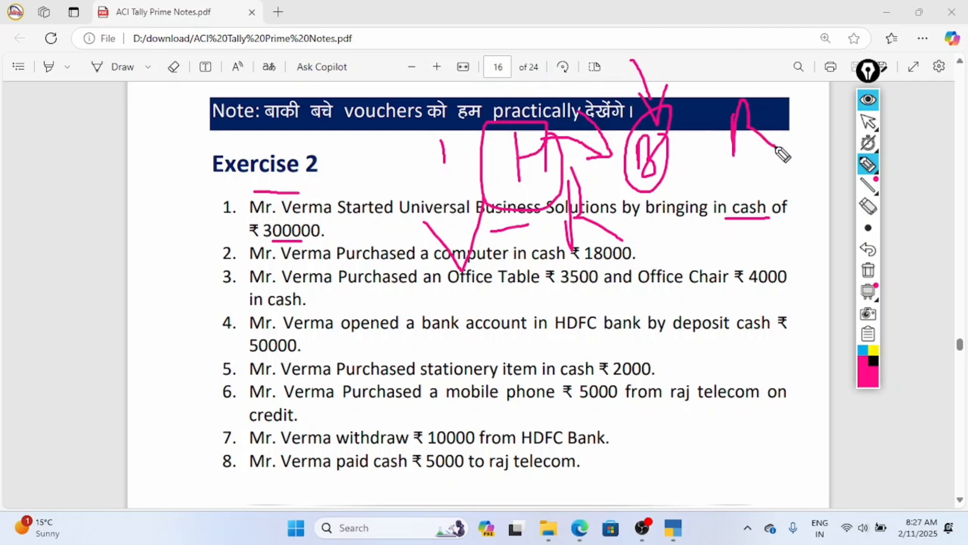
pyautogui.click(871, 275)
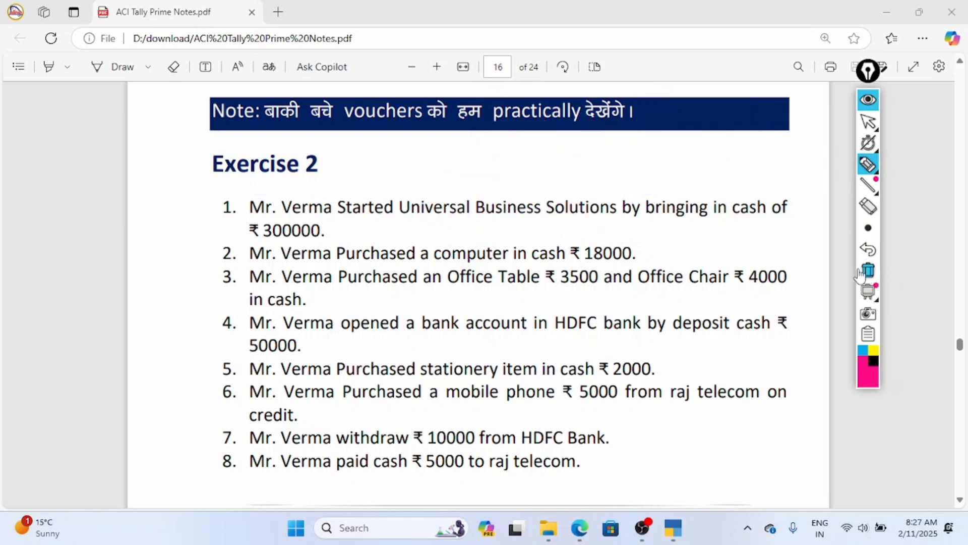
pyautogui.click(868, 124)
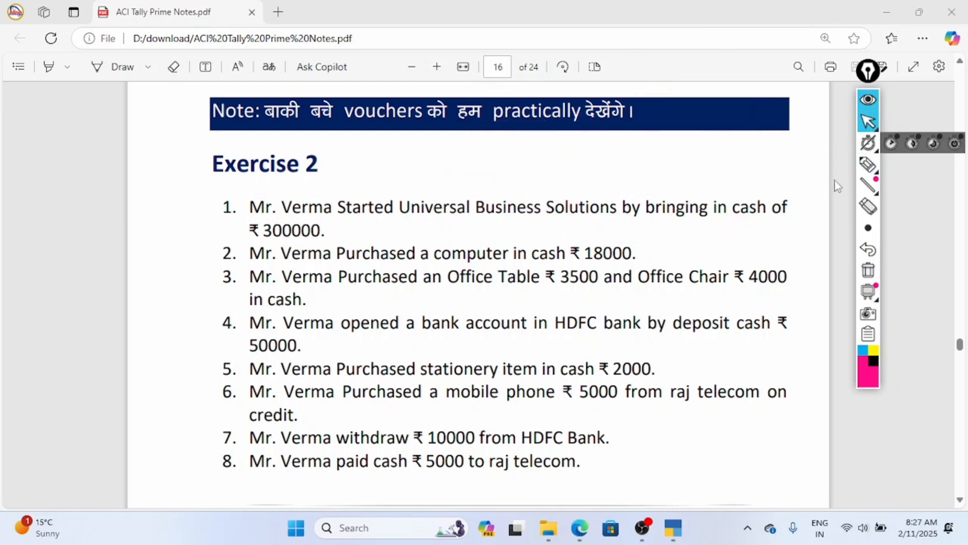
# Switch to TallyPrime, magnify the Gateway of Tally menu to examine its options, and restore the magnification to 100%.
pyautogui.click(673, 527)
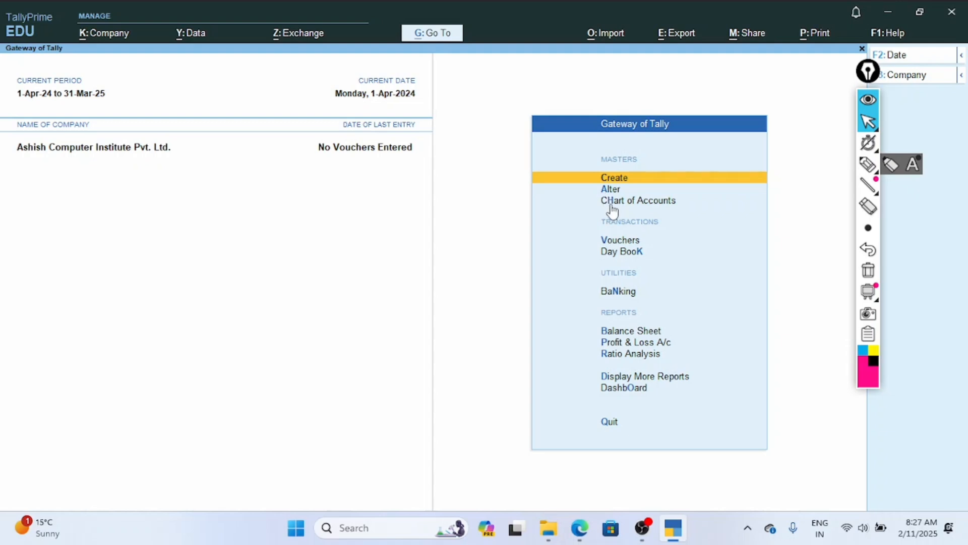
pyautogui.press('super+plus')
pyautogui.press('super+plus')
pyautogui.press('super+plus')
pyautogui.press('super+plus')
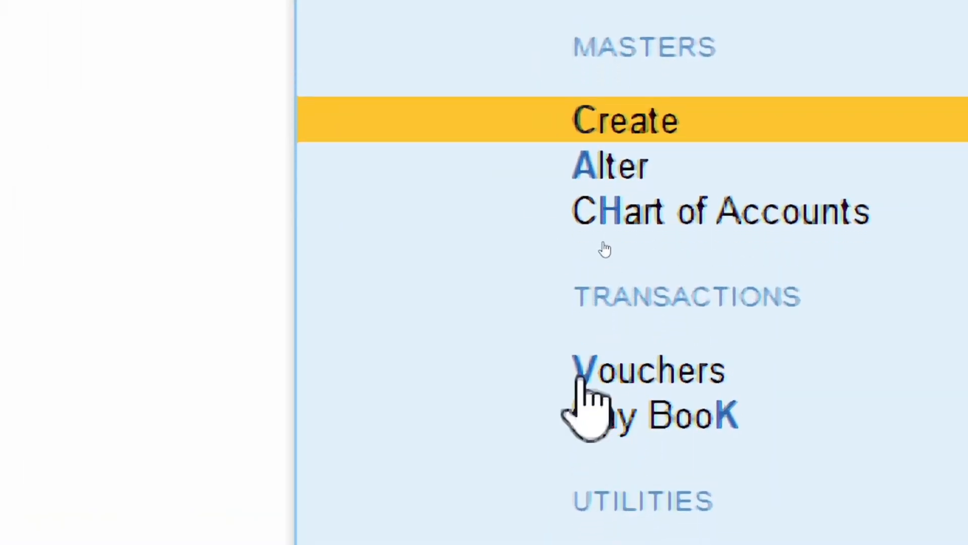
pyautogui.press('Down')
pyautogui.press('Down')
pyautogui.press('Down')
pyautogui.press('Down')
pyautogui.press('Down')
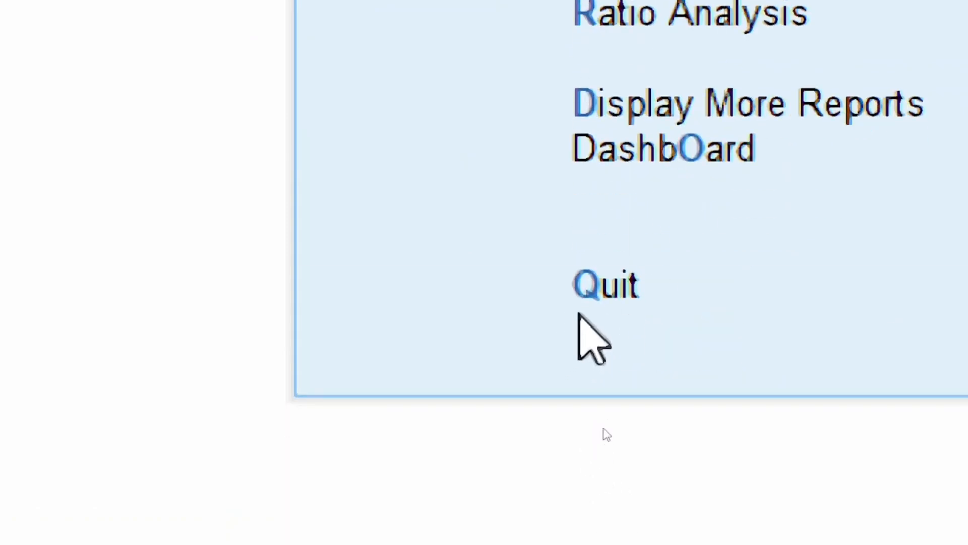
pyautogui.press('Down')
pyautogui.press('Down')
pyautogui.press('Down')
pyautogui.press('Down')
pyautogui.press('Down')
pyautogui.press('Down')
pyautogui.press('Up')
pyautogui.press('Up')
pyautogui.press('Up')
pyautogui.press('super+minus')
pyautogui.press('super+minus')
pyautogui.press('super+minus')
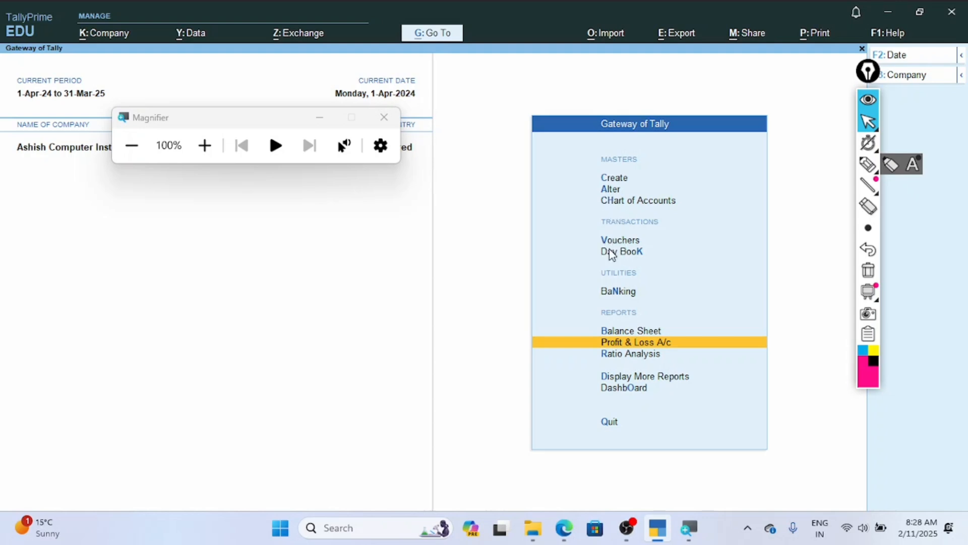
# Close Magnifier, view the Alter option's list of masters, and return to the Gateway of Tally.
pyautogui.press('a')
pyautogui.click(384, 117)
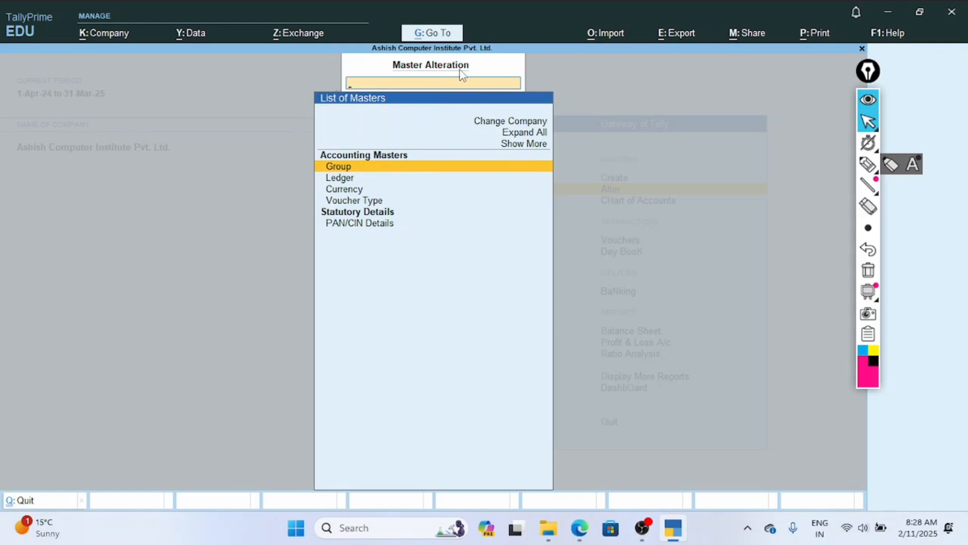
pyautogui.press('Escape')
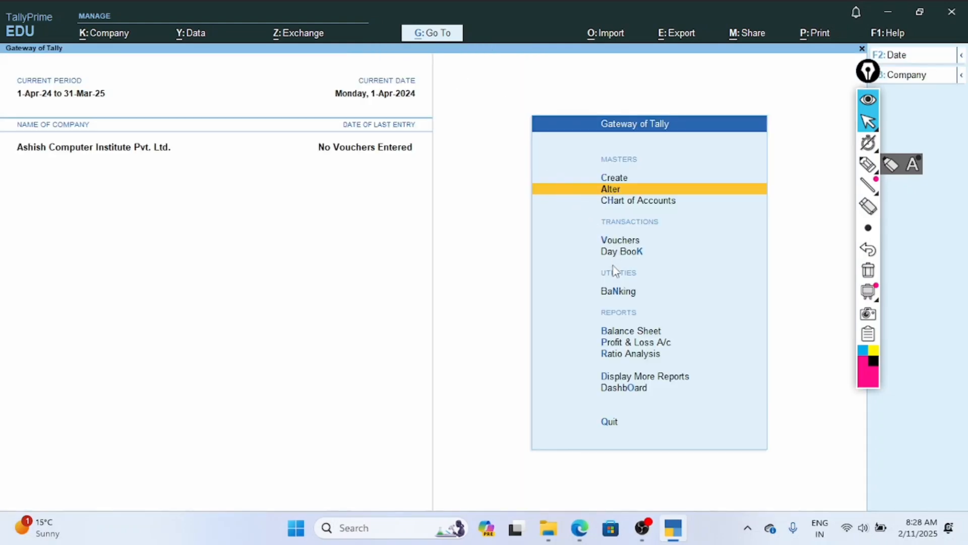
# View the Accounting Voucher Creation screen from the Gateway of Tally and quit it.
pyautogui.press('v')
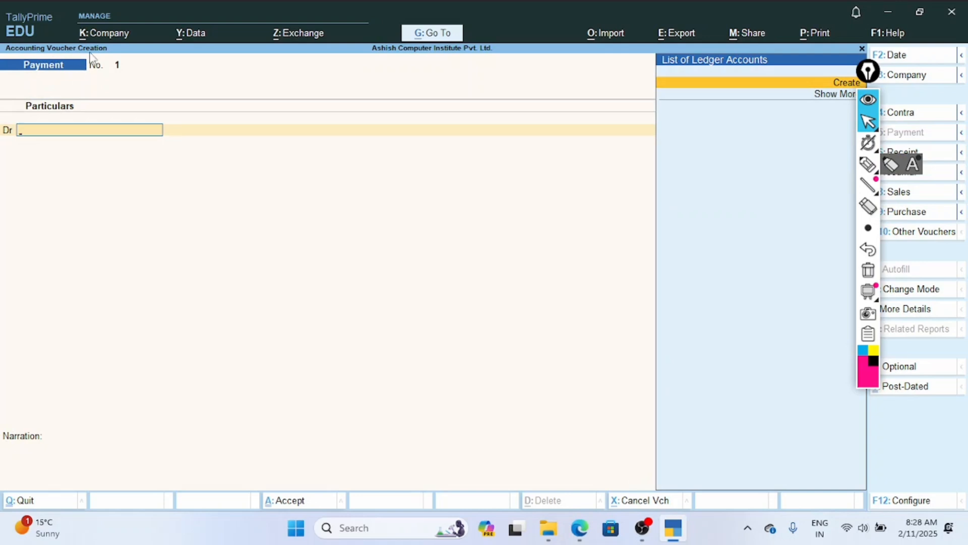
pyautogui.press('Escape')
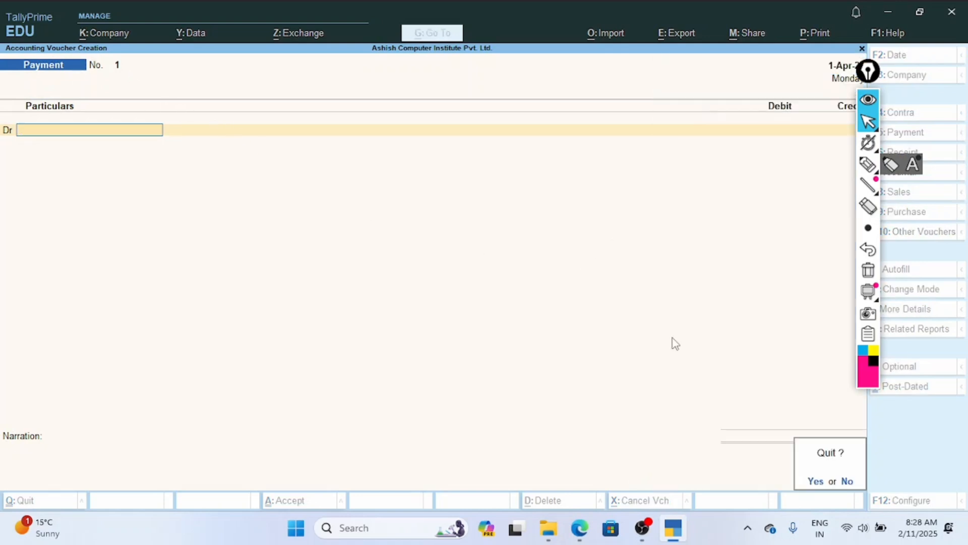
pyautogui.press('y')
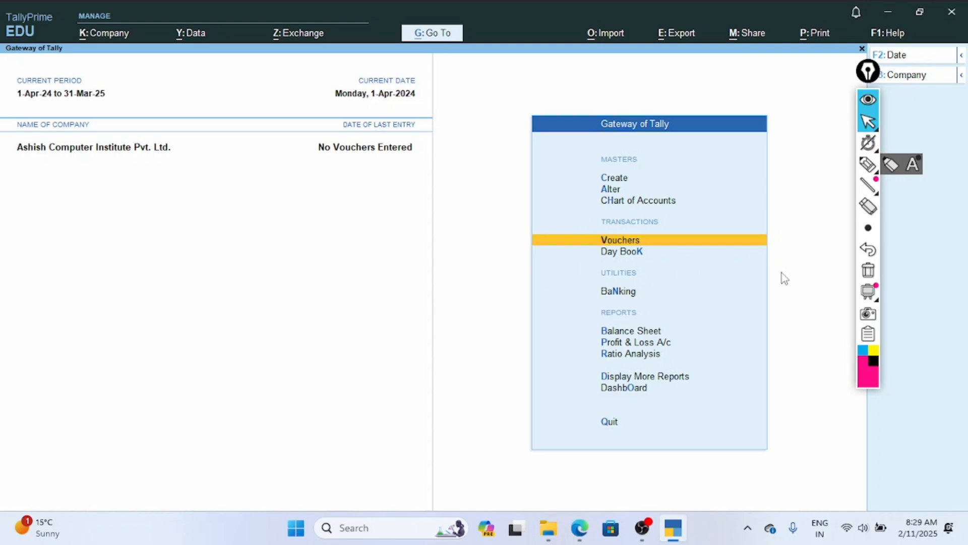
# Open Accounting Voucher Creation again and move the annotation toolbar off the ledger accounts list.
pyautogui.press('Return')
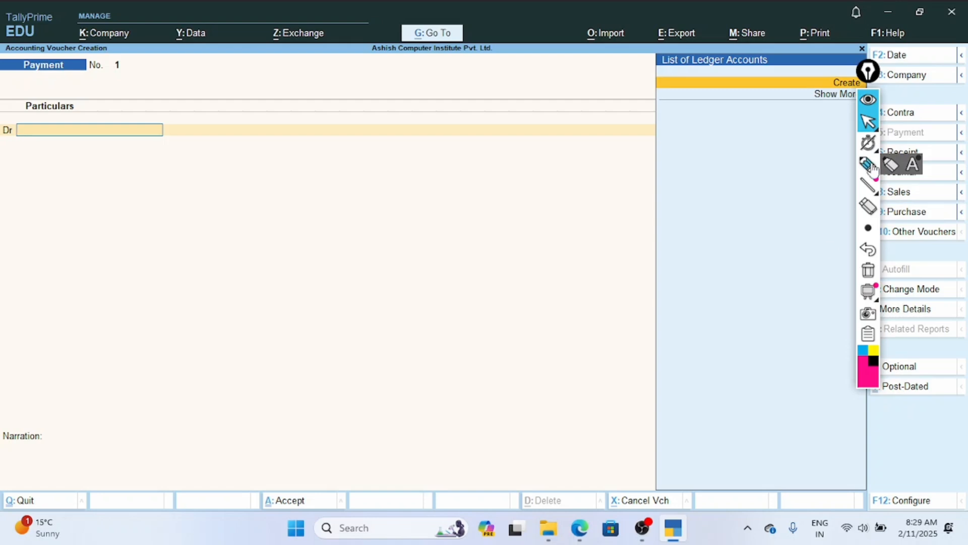
pyautogui.moveTo(863, 70)
pyautogui.mouseDown()
pyautogui.moveTo(872, 134)
pyautogui.moveTo(885, 132)
pyautogui.mouseUp()
pyautogui.click(729, 146)
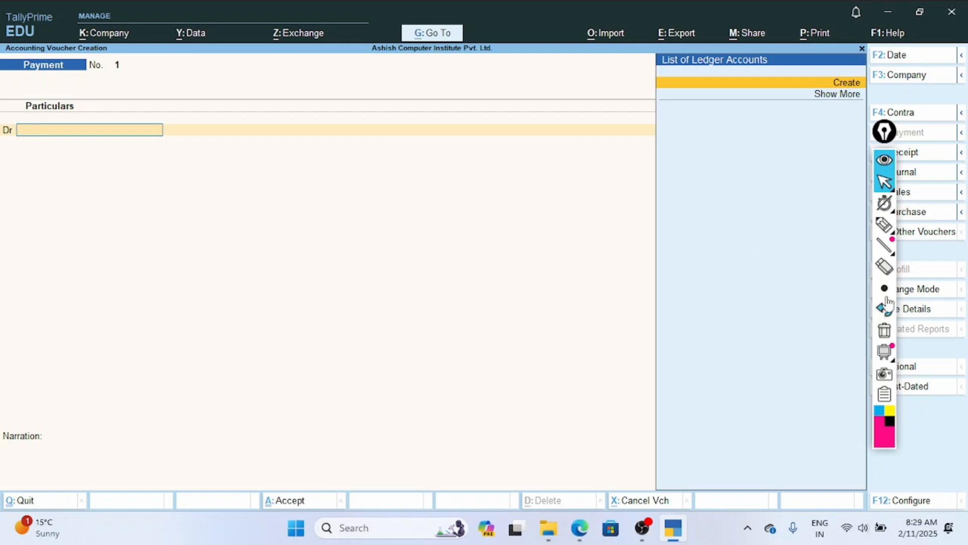
# Change the Payment voucher's mode to Single Entry and move the annotation toolbar clear of the voucher type options.
pyautogui.hotkey('ctrl', 'h')
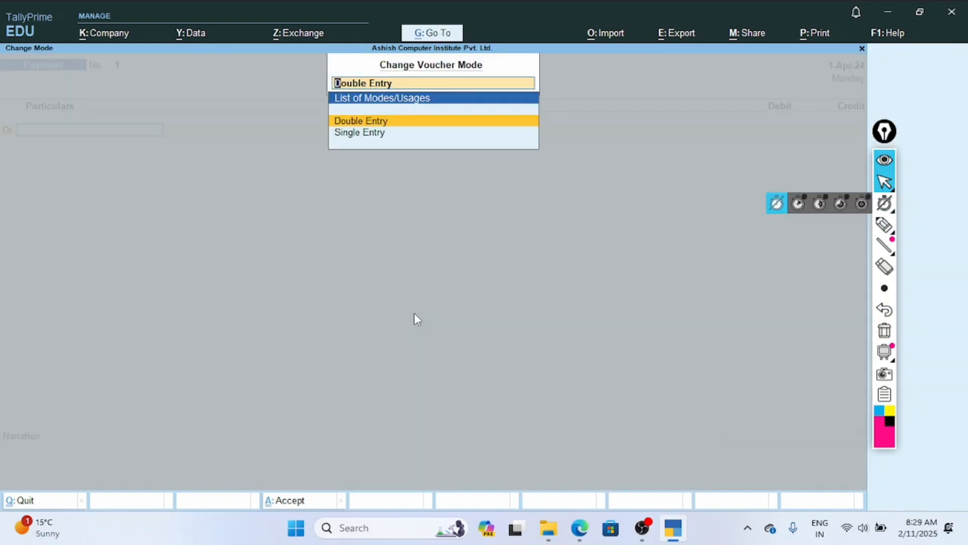
pyautogui.press('Down')
pyautogui.press('Return')
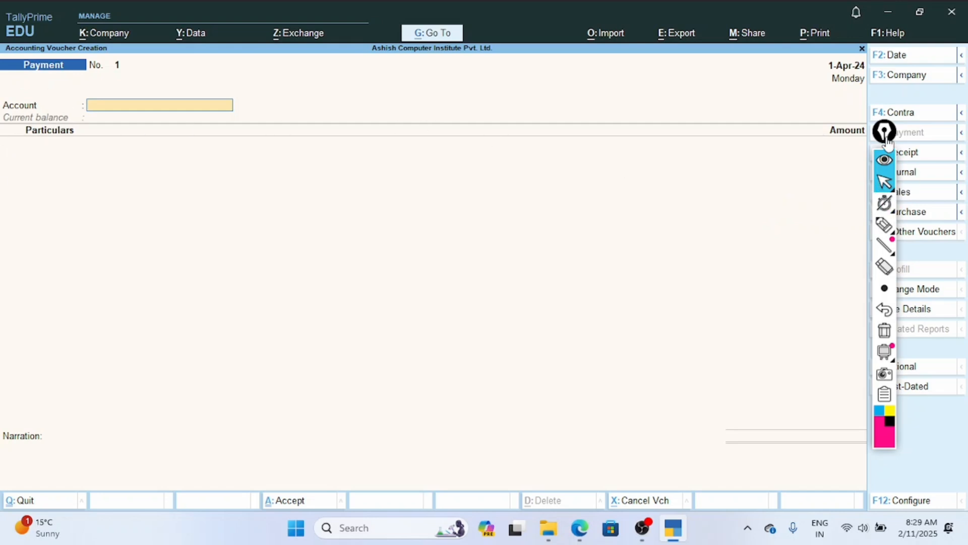
pyautogui.moveTo(885, 132)
pyautogui.mouseDown()
pyautogui.moveTo(771, 169)
pyautogui.moveTo(762, 161)
pyautogui.mouseUp()
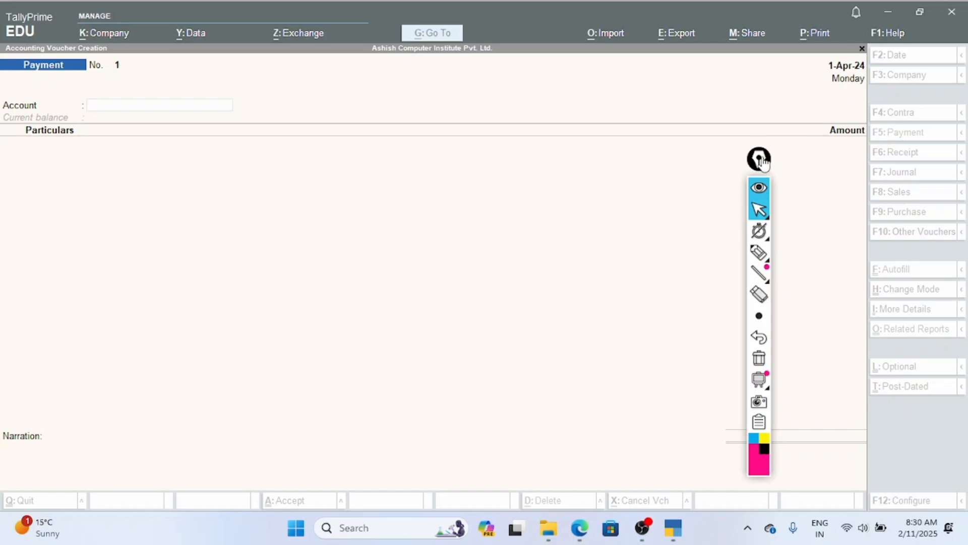
pyautogui.click(813, 171)
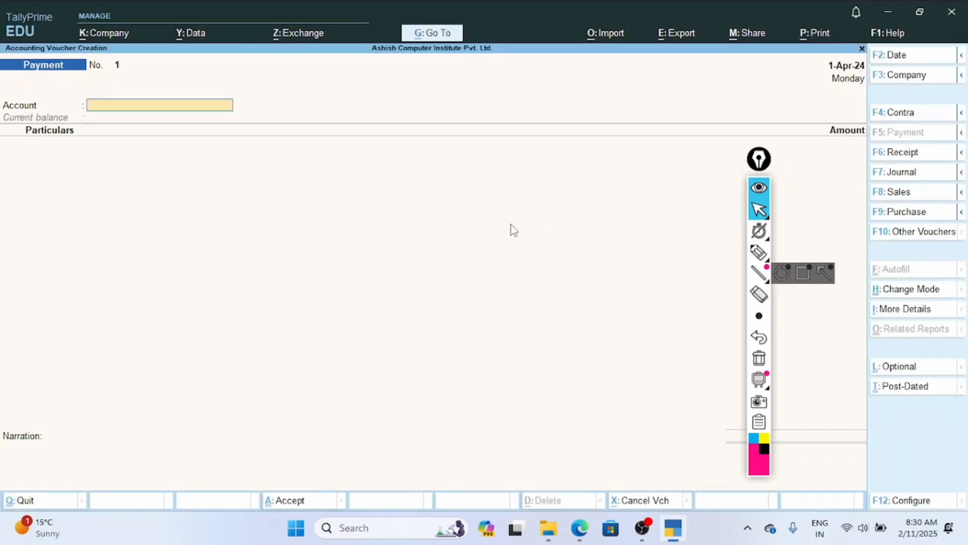
# Change the Payment voucher's mode to Double Entry.
pyautogui.click(906, 296)
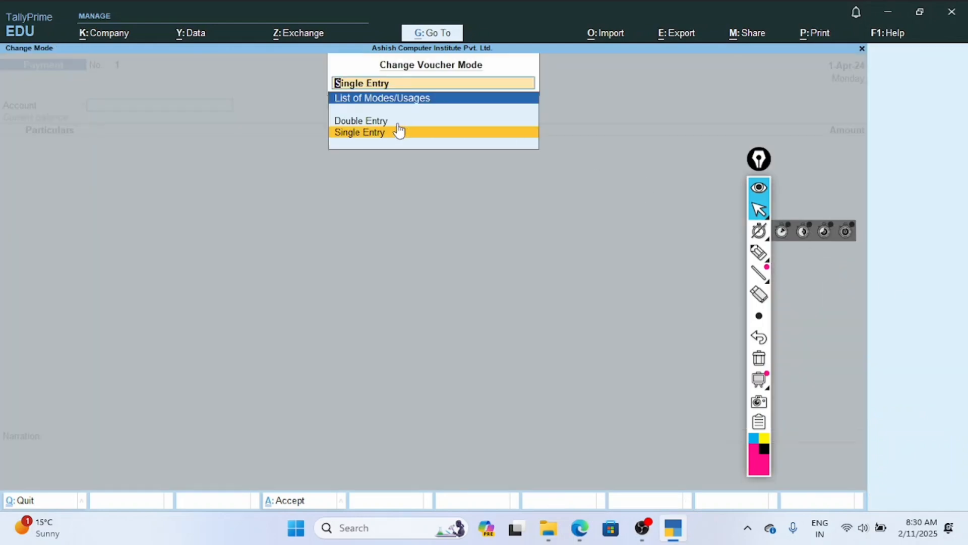
pyautogui.press('Up')
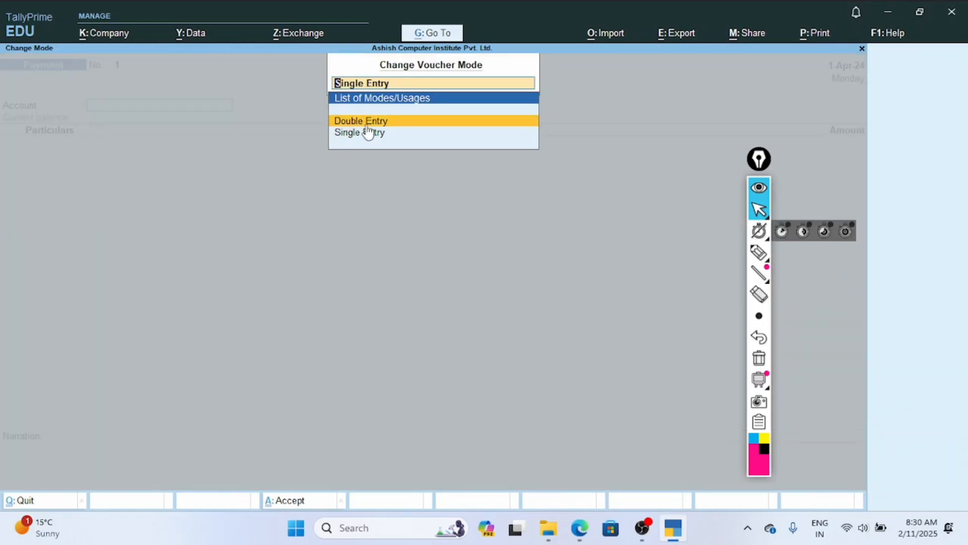
pyautogui.press('Return')
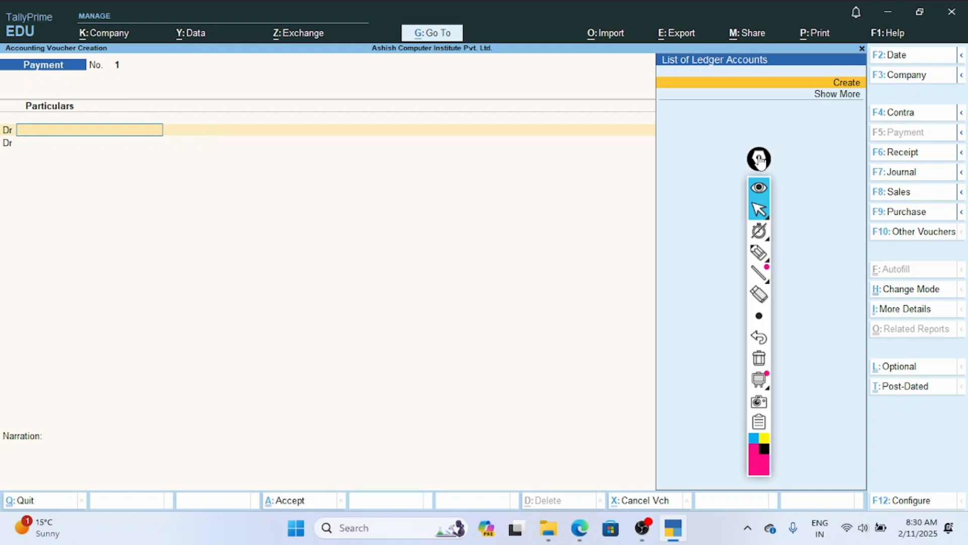
# Move the annotation toolbar clear of the voucher type options and collapse it over the ledger accounts list.
pyautogui.moveTo(761, 159); pyautogui.dragTo(914, 141)
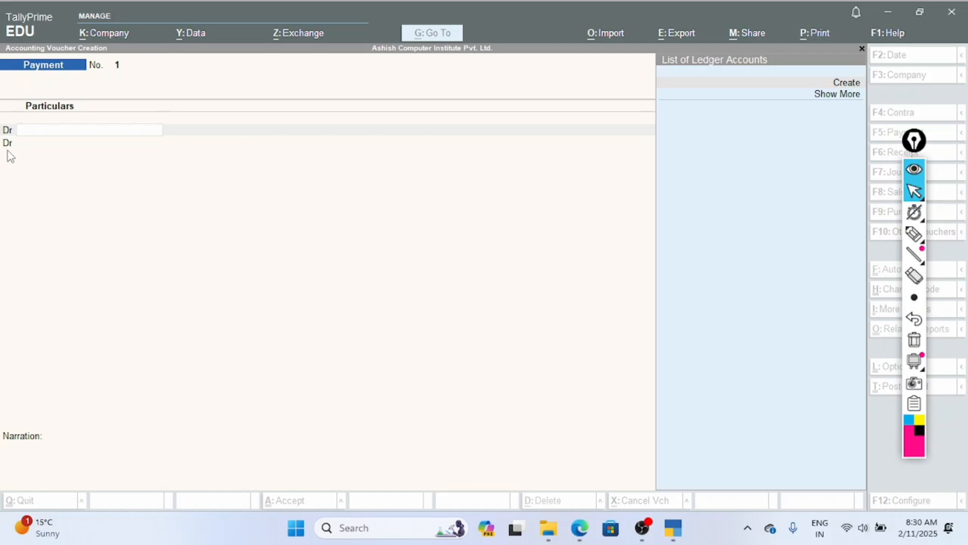
pyautogui.click(229, 195)
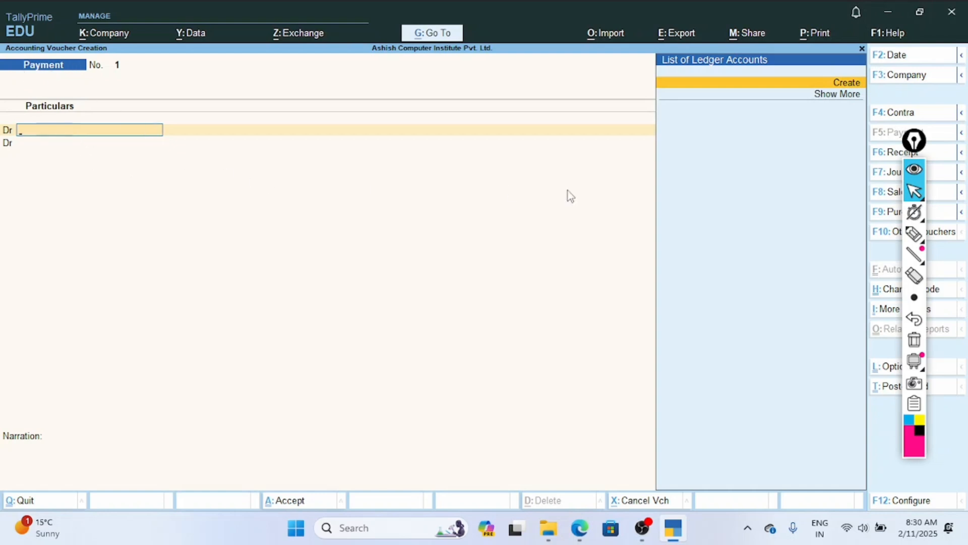
pyautogui.moveTo(914, 141)
pyautogui.mouseDown()
pyautogui.moveTo(794, 163)
pyautogui.moveTo(763, 260)
pyautogui.mouseUp()
pyautogui.click(794, 200)
pyautogui.click(757, 194)
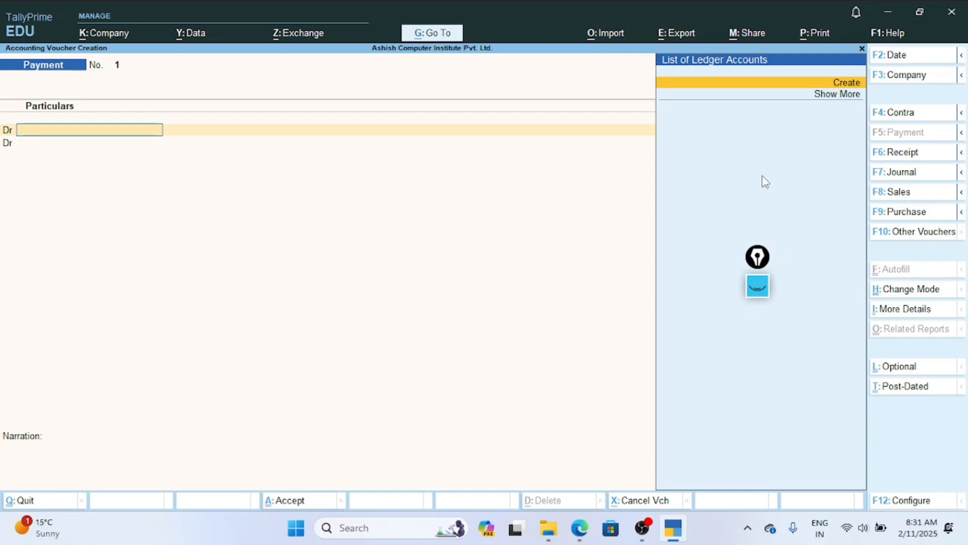
# Switch the voucher type to Receipt, then view the voucher date prompt and leave it without changing the date.
pyautogui.click(899, 160)
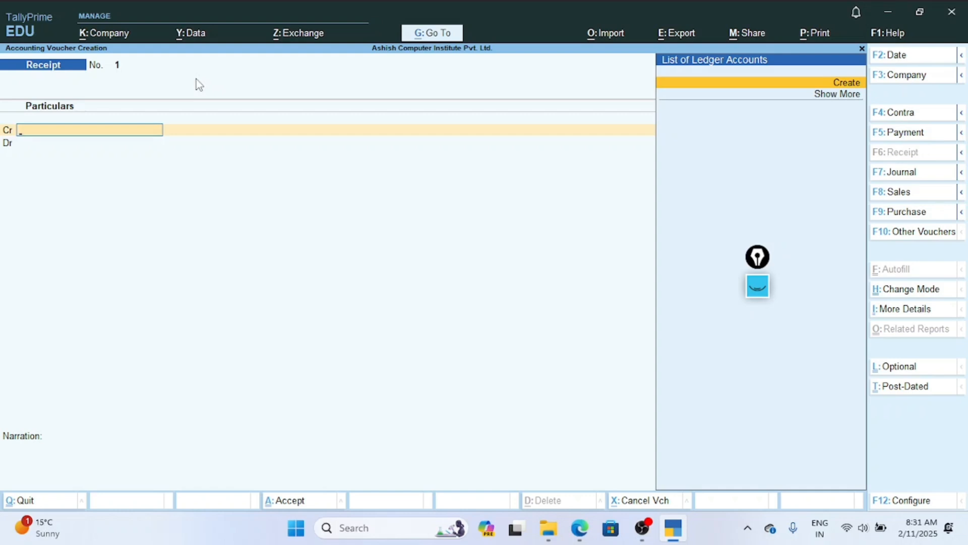
pyautogui.press('F2')
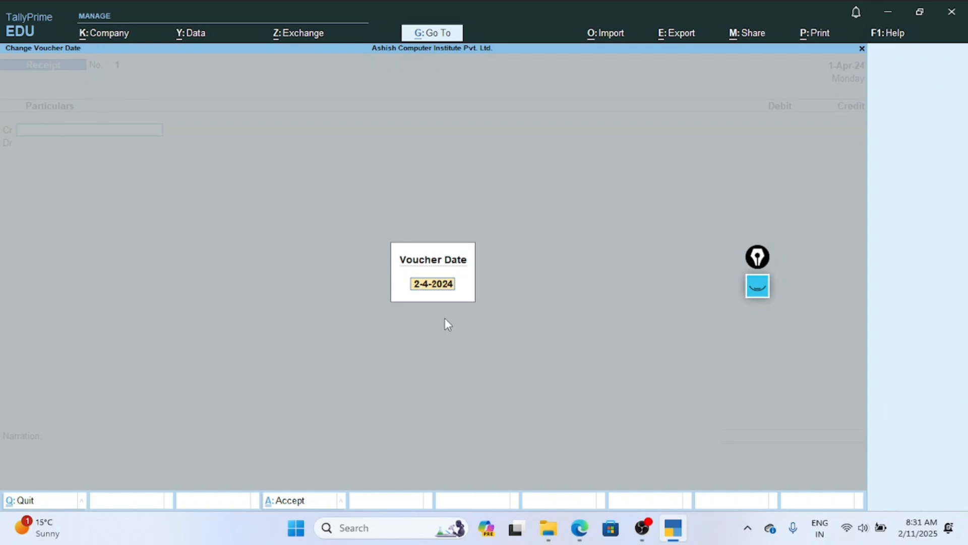
pyautogui.press('Escape')
pyautogui.press('Escape')
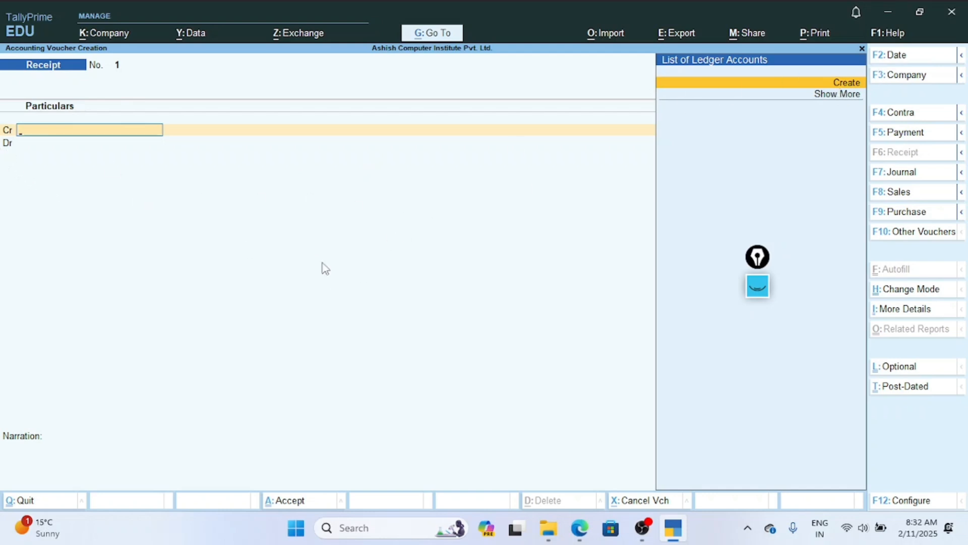
# Try to enter "m" as the ledger account on the Receipt voucher's Cr line.
pyautogui.press('Down')
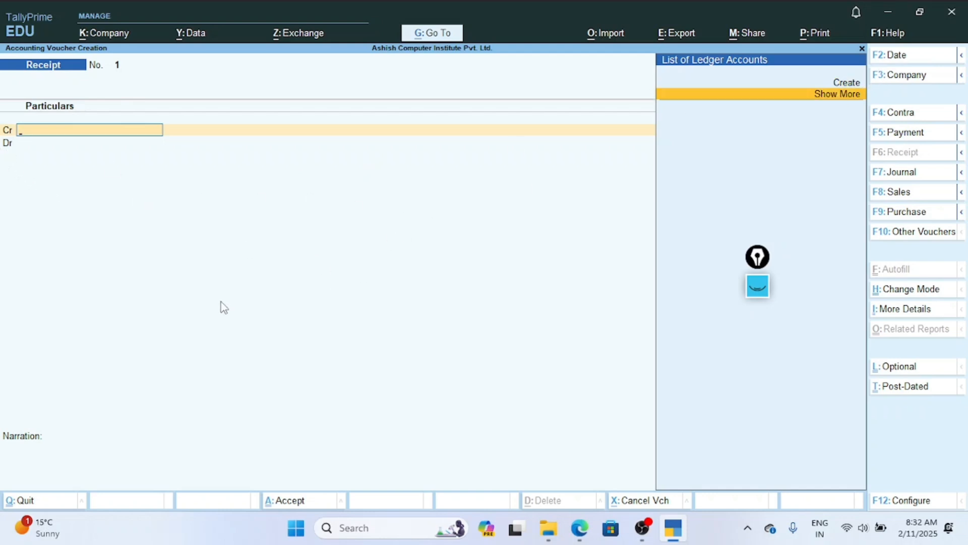
pyautogui.write('m')
pyautogui.press('Escape')
pyautogui.press('m')
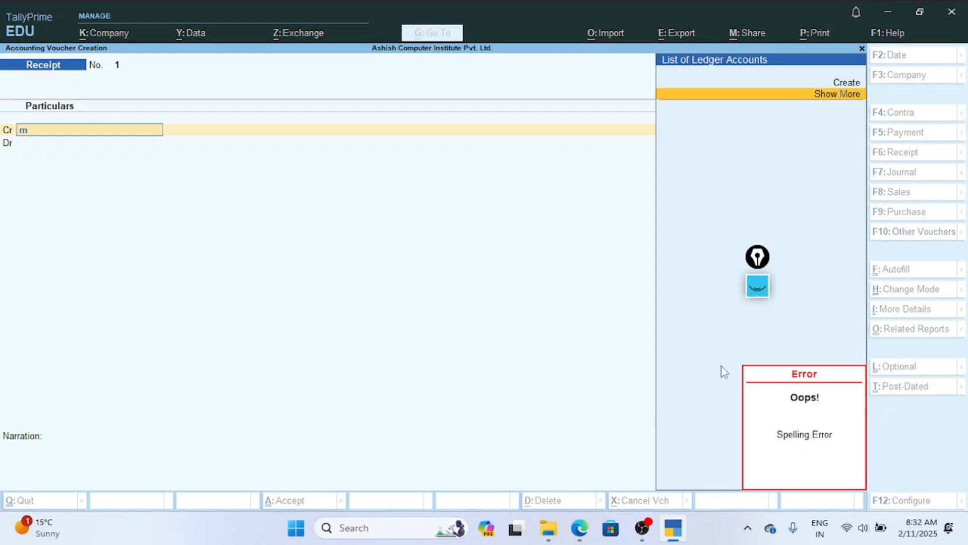
pyautogui.press('Escape')
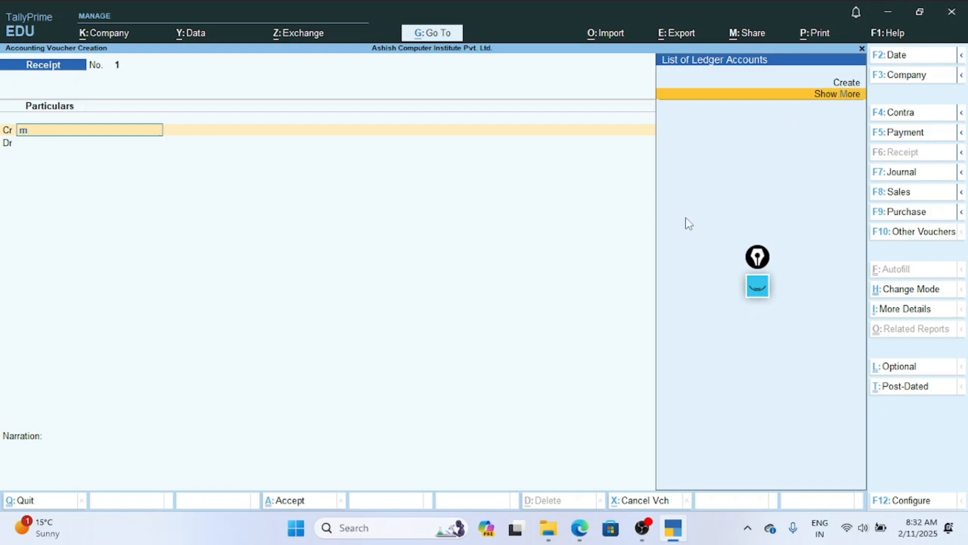
# Start a new ledger from the Cr line, enter the business owner's name, and place it under Capital Account.
pyautogui.press('Up')
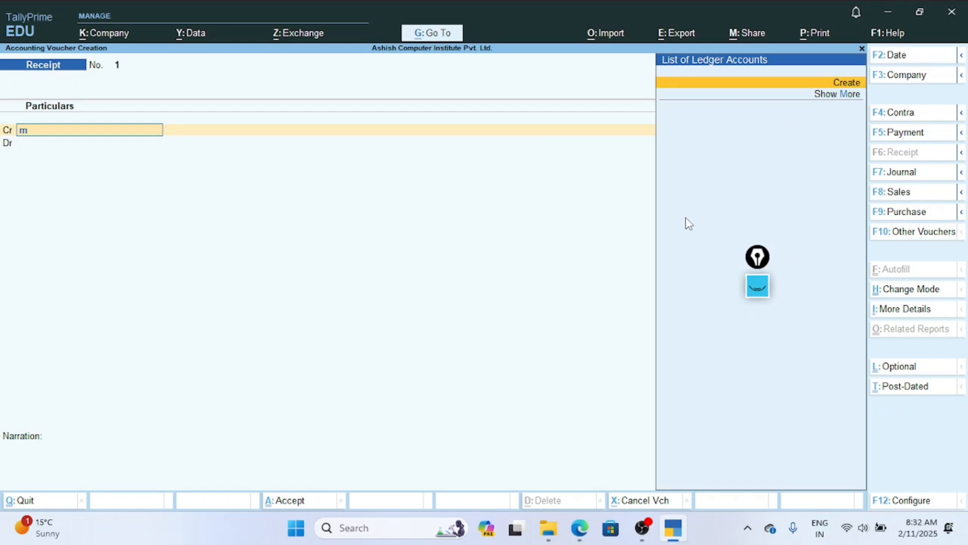
pyautogui.press('Return')
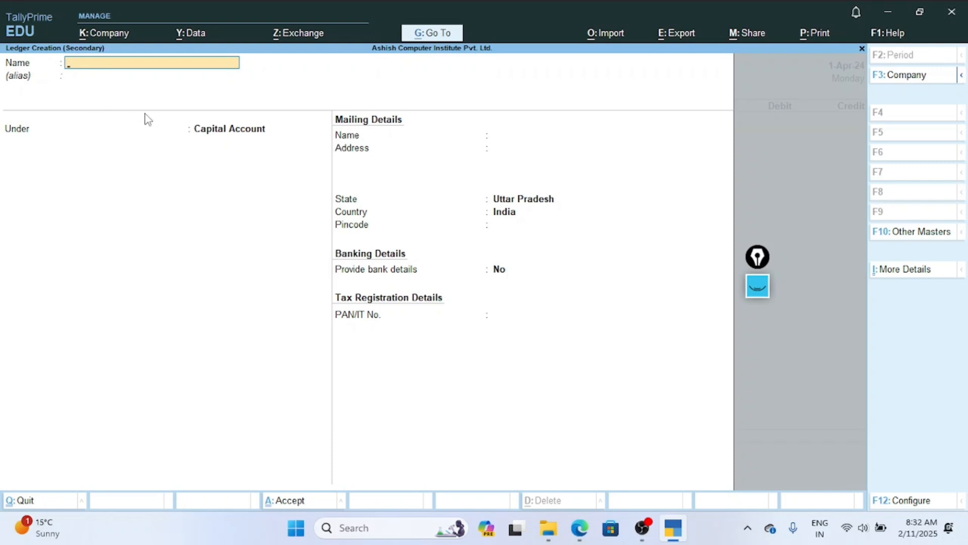
pyautogui.write('Mr. Verma')
pyautogui.press('Return')
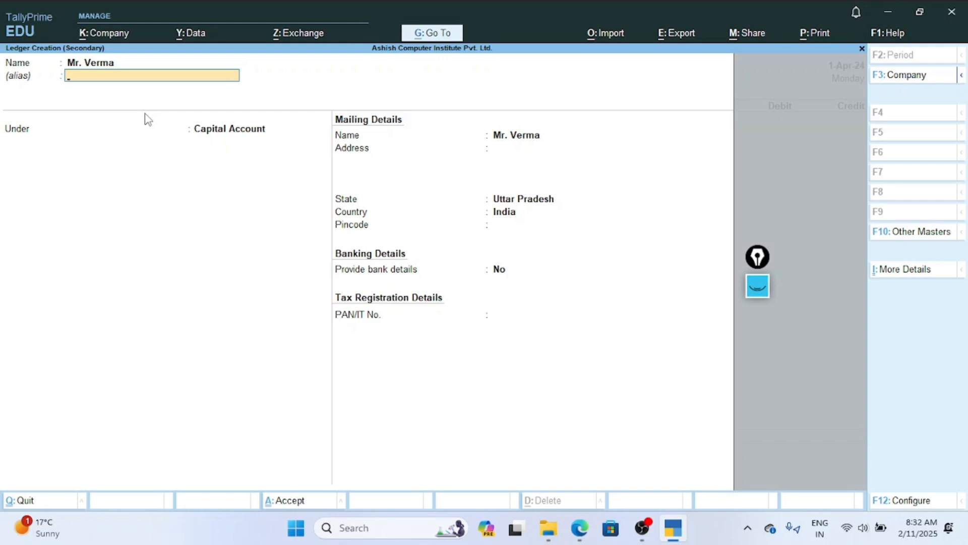
pyautogui.press('Return')
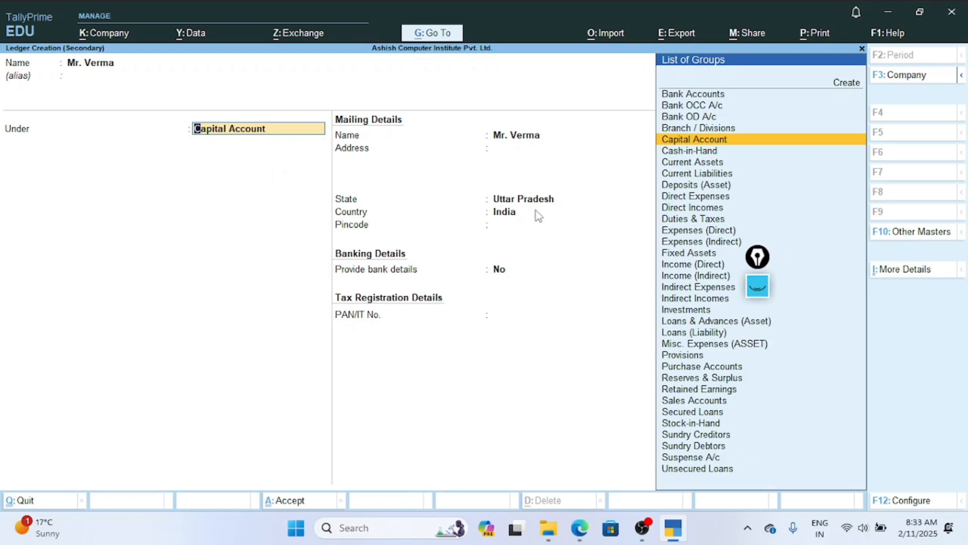
pyautogui.press('Return')
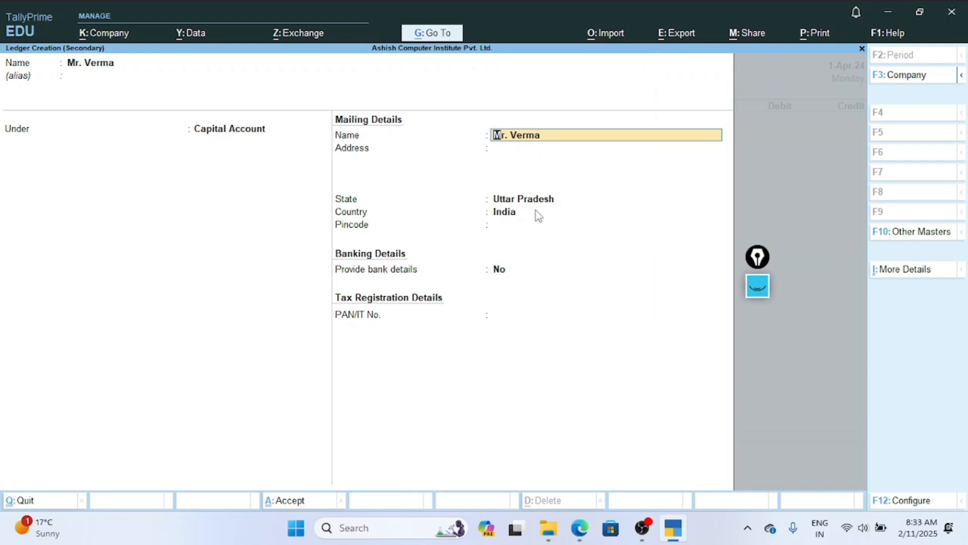
# Fill in the owner's mailing address, keep the default state and country, leave the remaining fields unchanged, and save the ledger.
pyautogui.press('Return')
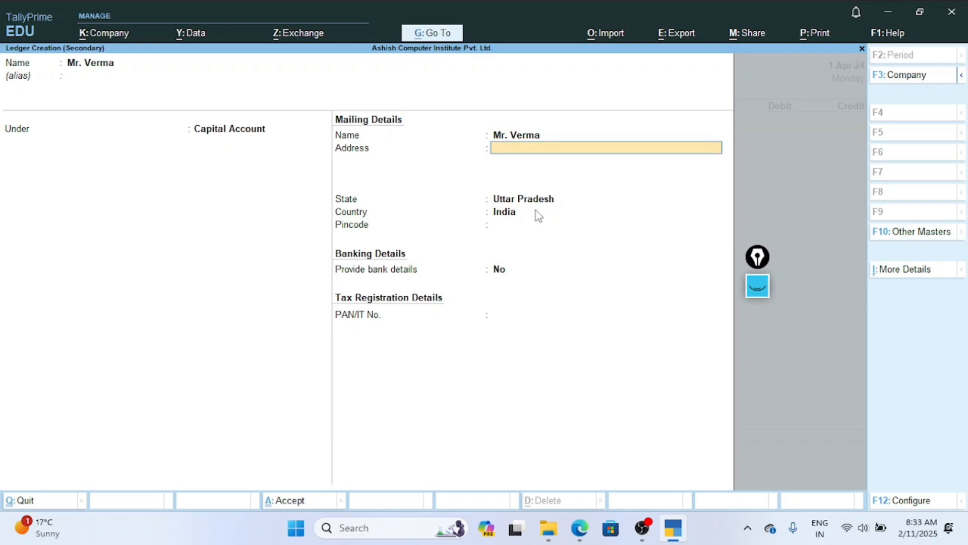
pyautogui.write('Sangramgarh')
pyautogui.press('Return')
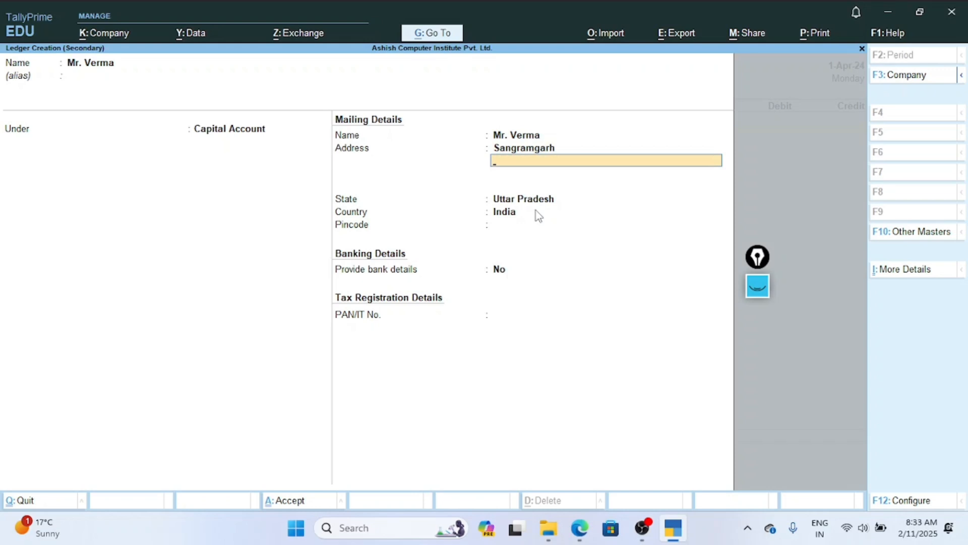
pyautogui.press('Return')
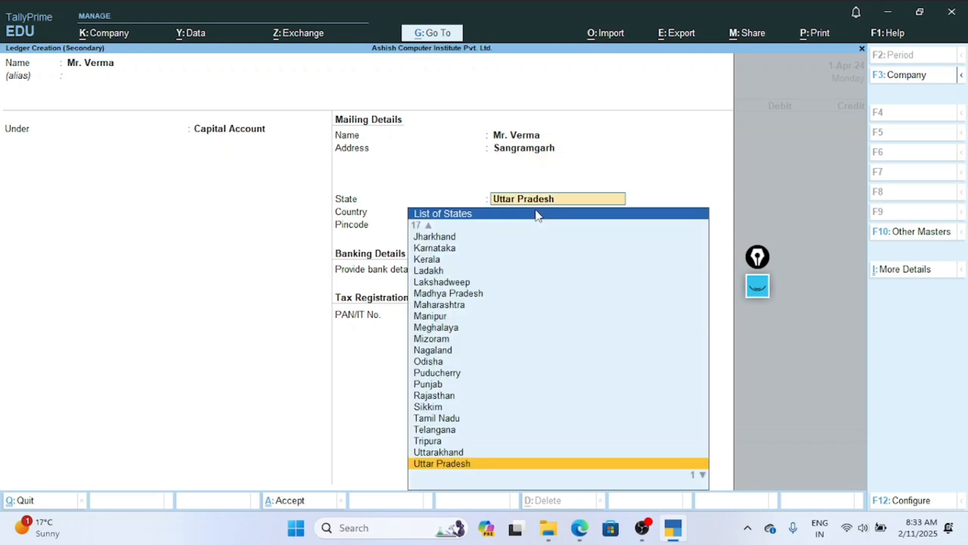
pyautogui.press('Return')
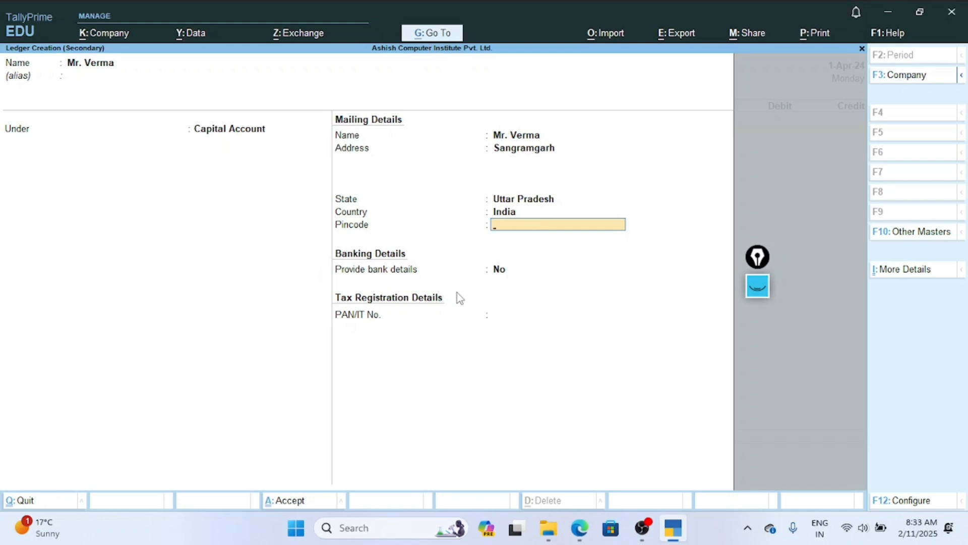
pyautogui.press('Return')
pyautogui.press('Return')
pyautogui.press('Return')
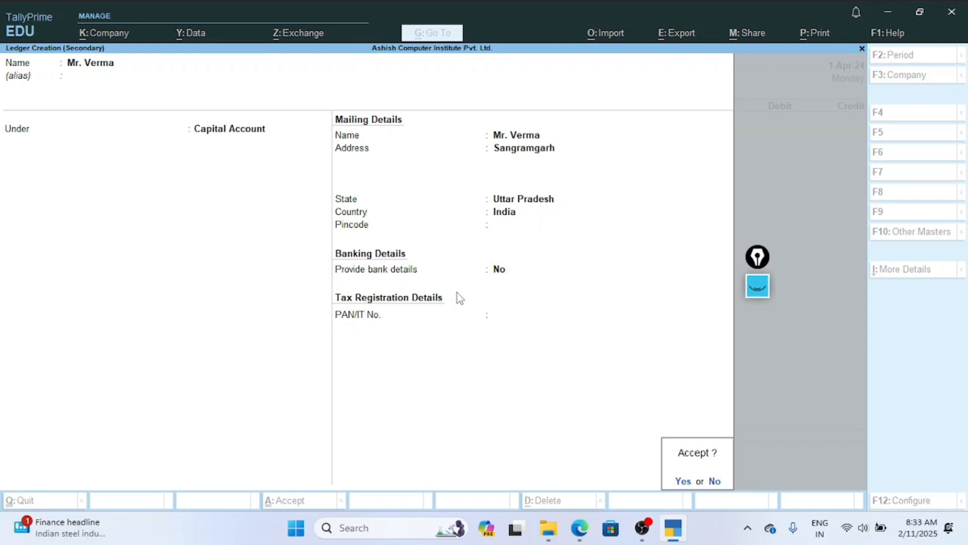
pyautogui.press('Return')
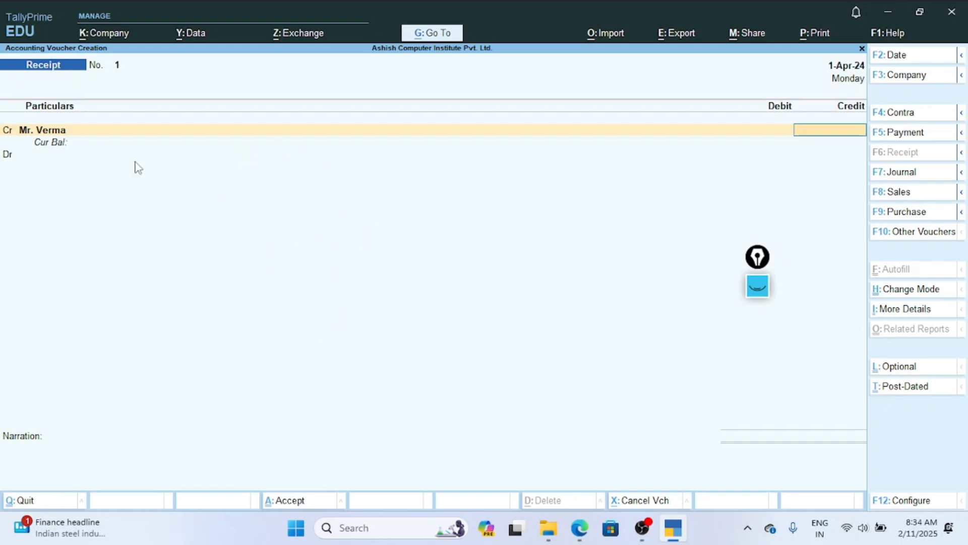
# Quit the unsaved Receipt voucher and reopen voucher creation from the Gateway of Tally.
pyautogui.press('Escape')
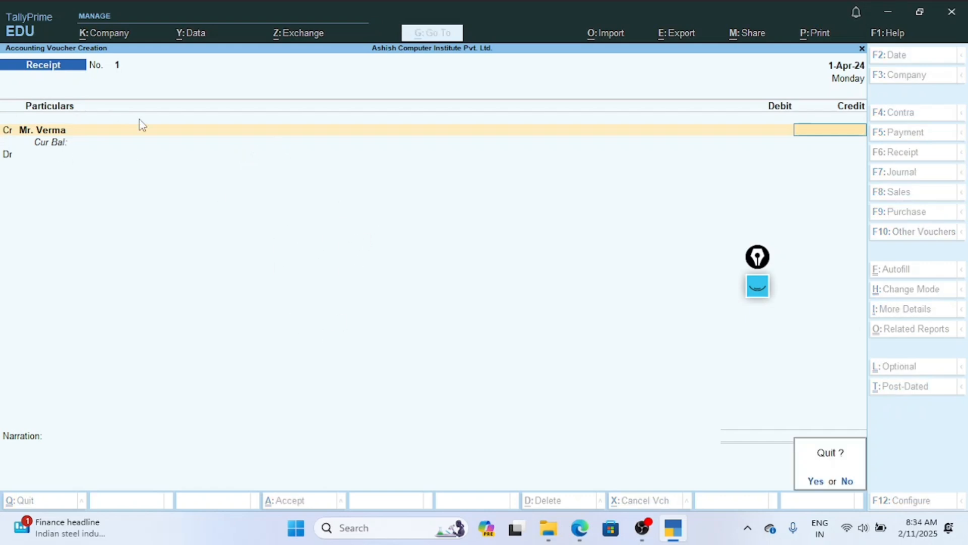
pyautogui.press('y')
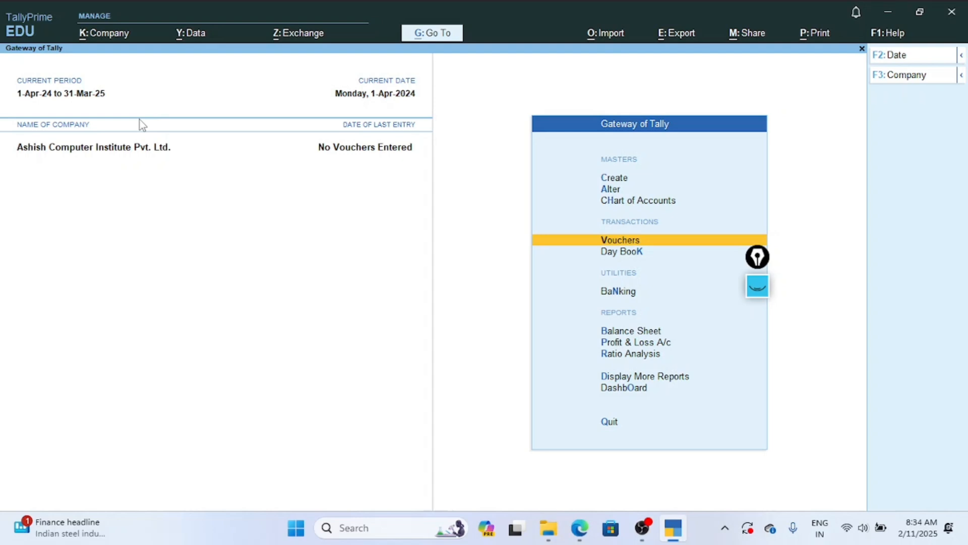
pyautogui.press('Return')
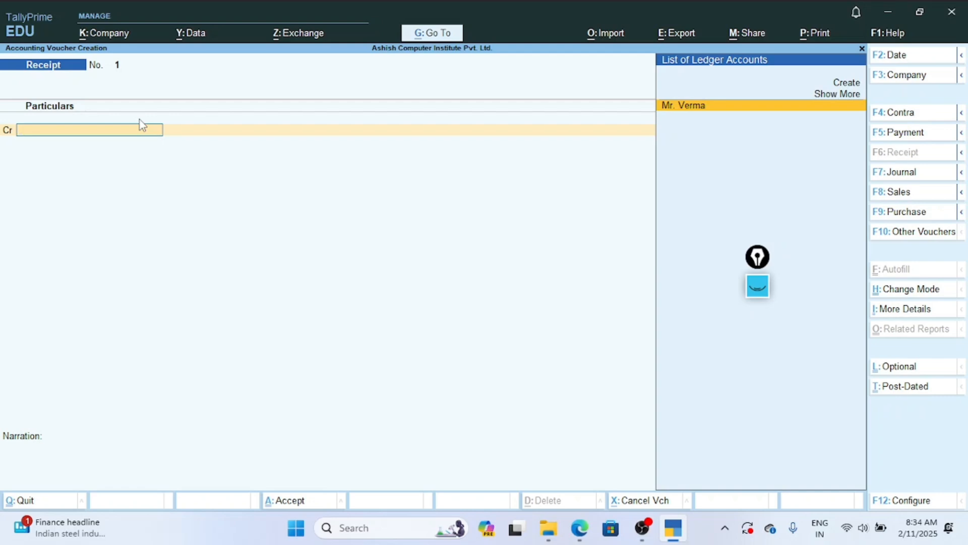
# Credit the owner's capital ledger with 3,00,000 and choose Cash as the debit ledger.
pyautogui.press('Return')
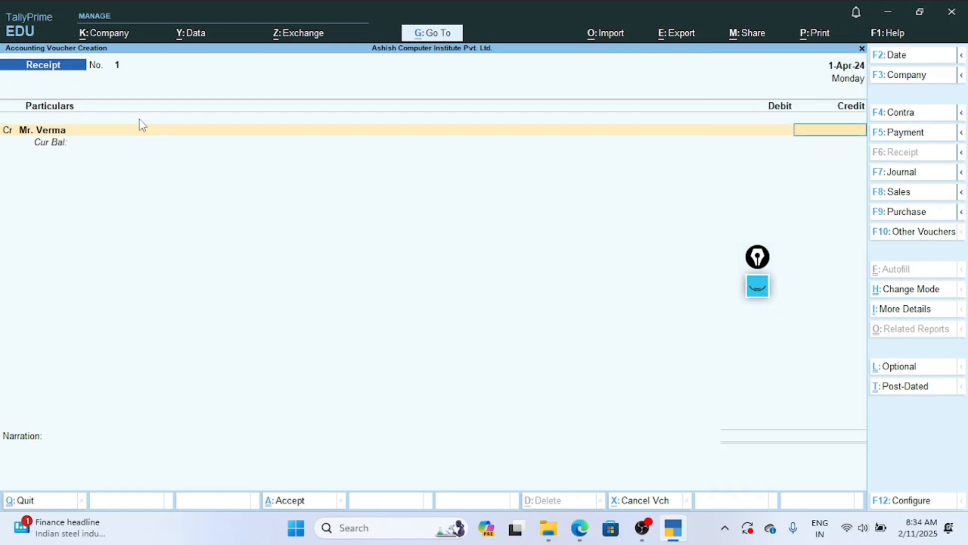
pyautogui.write('300000')
pyautogui.press('Return')
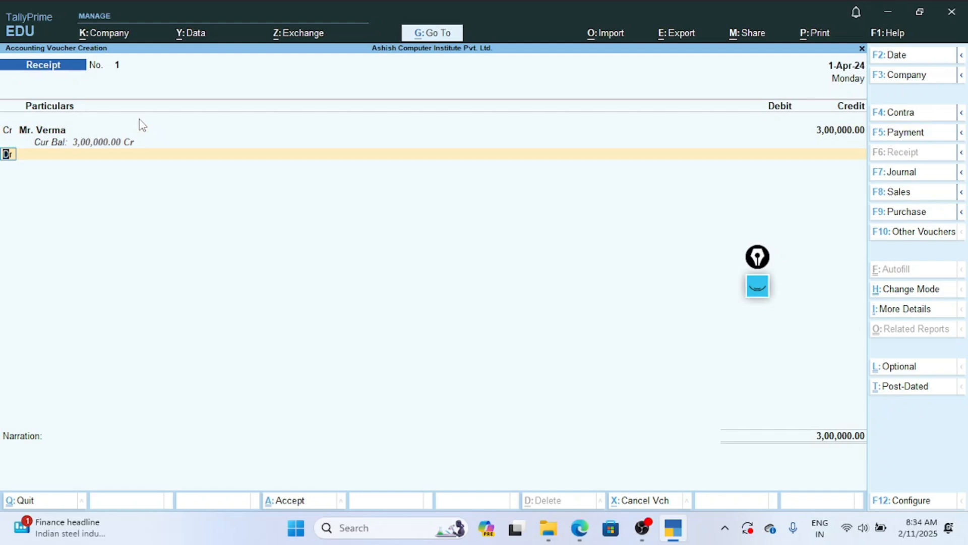
pyautogui.press('Return')
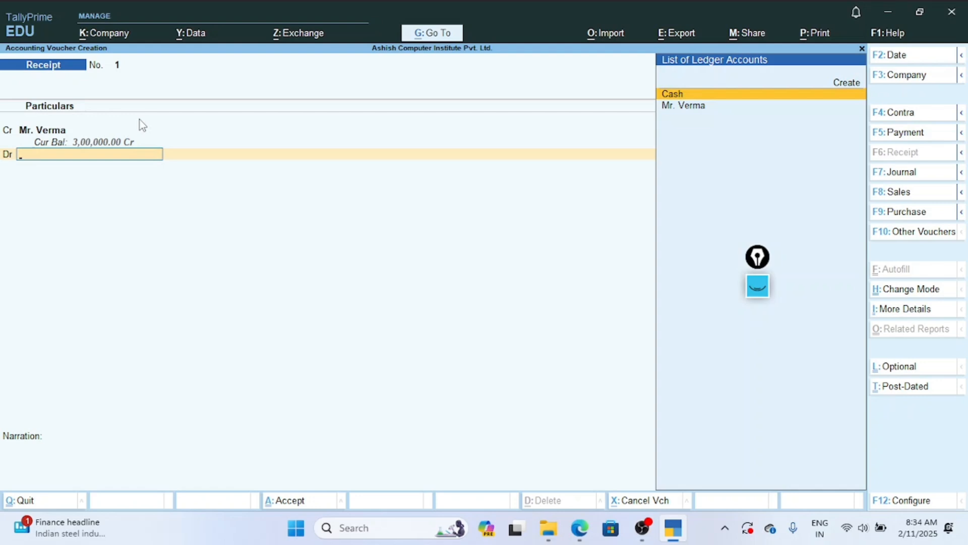
pyautogui.press('Return')
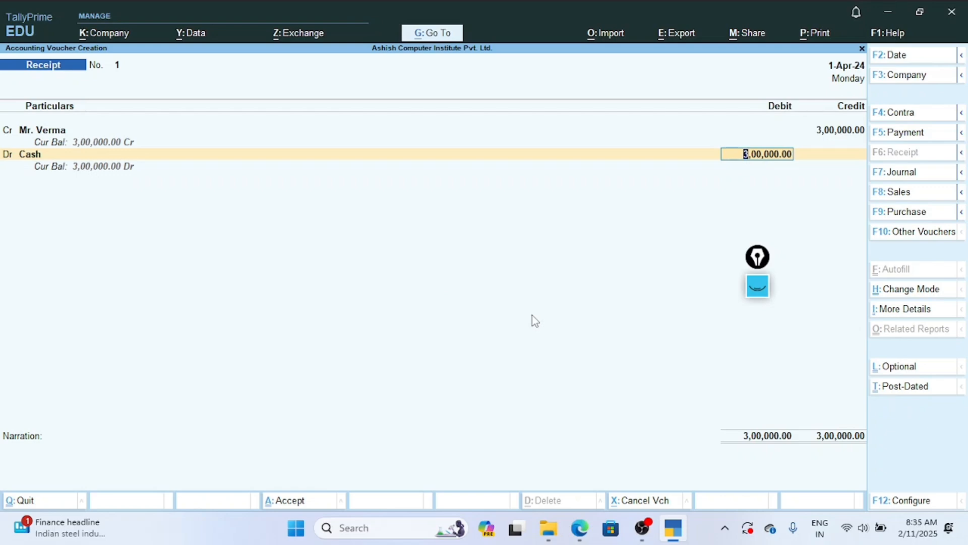
# Set the Cash debit amount to 1,50,000, open another debit line, and return to the Cash amount.
pyautogui.write('150000')
pyautogui.press('Return')
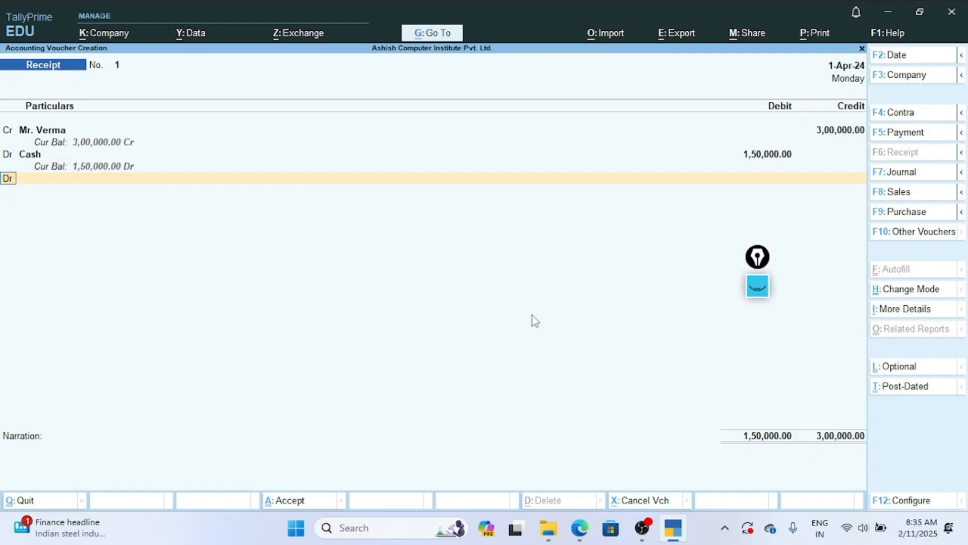
pyautogui.press('Return')
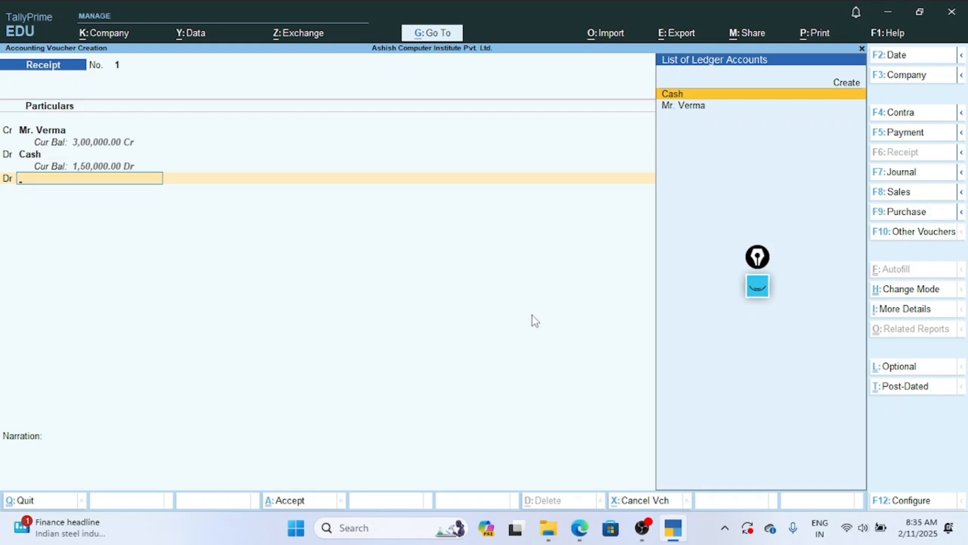
pyautogui.press('BackSpace')
pyautogui.press('BackSpace')
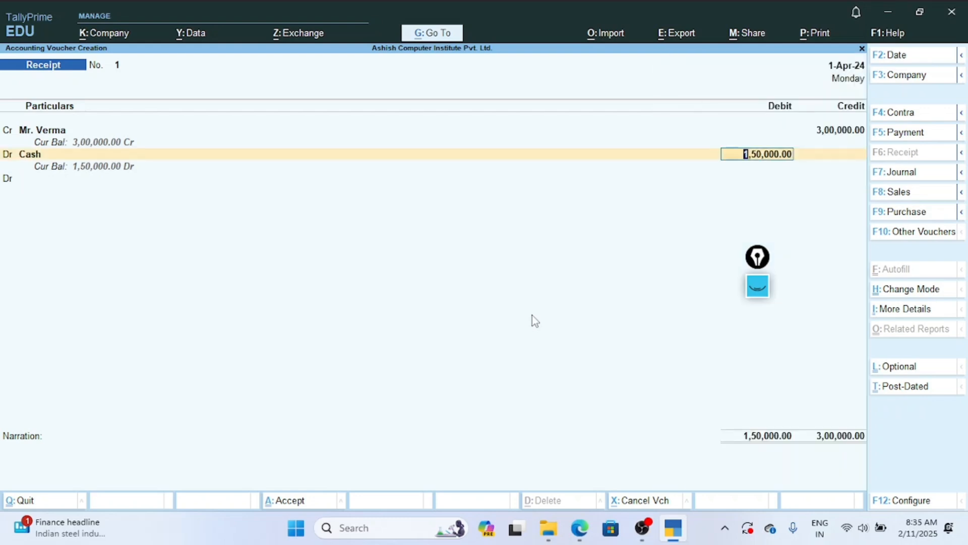
# Set the Cash debit amount to 3,00,000 and proceed to the narration.
pyautogui.press('BackSpace')
pyautogui.write('3,00,00')
pyautogui.write('0')
pyautogui.press('Return')
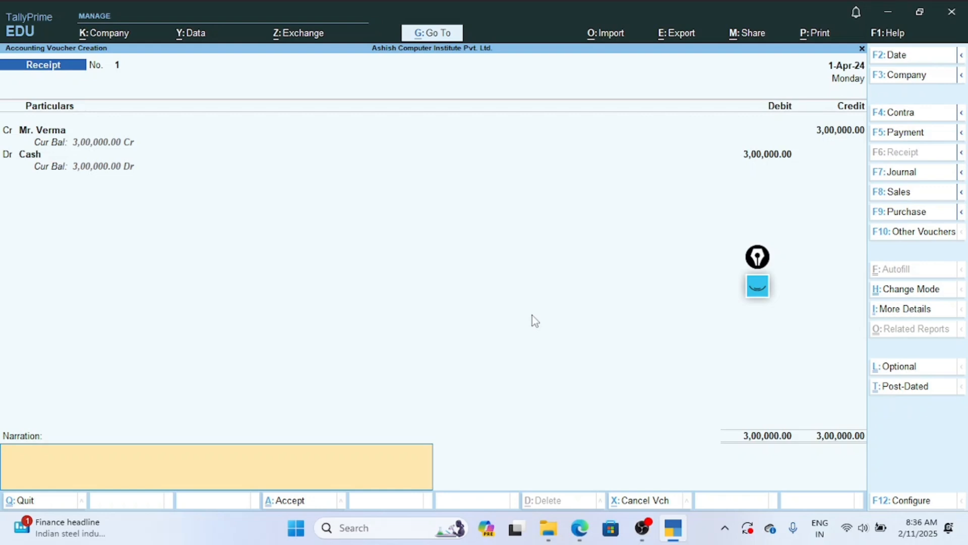
# Enter a narration on the Receipt voucher stating that the owner started a business.
pyautogui.write('mr verma started a busn')
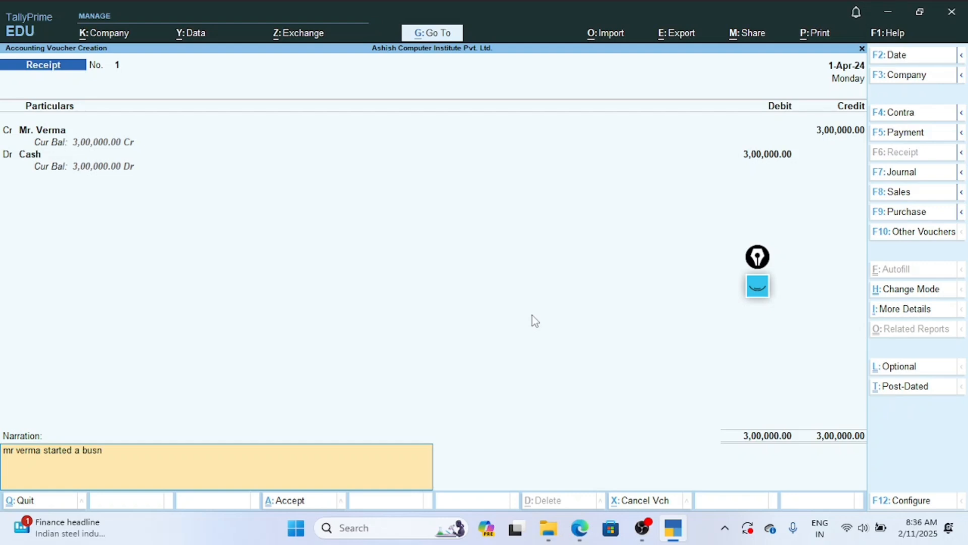
pyautogui.press('BackSpace')
pyautogui.write('iness')
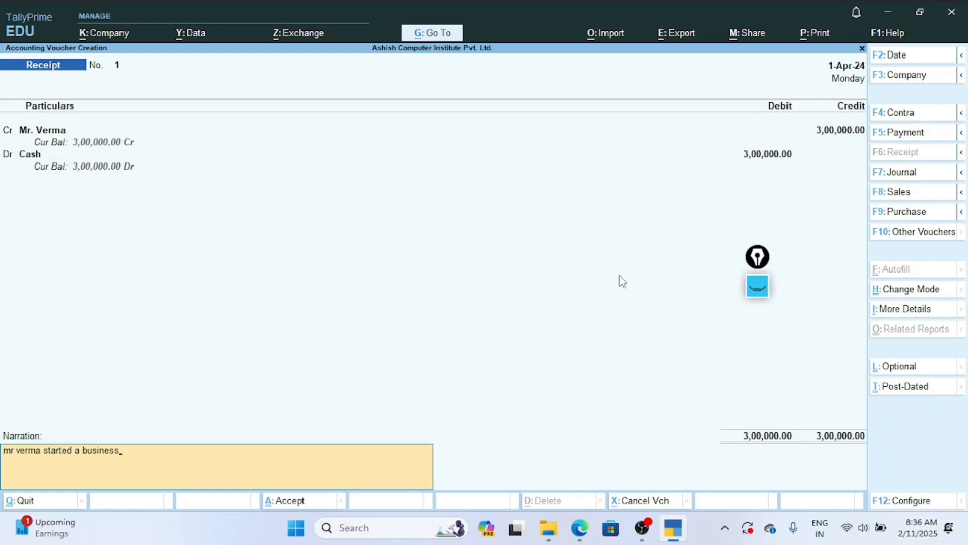
pyautogui.press('F2')
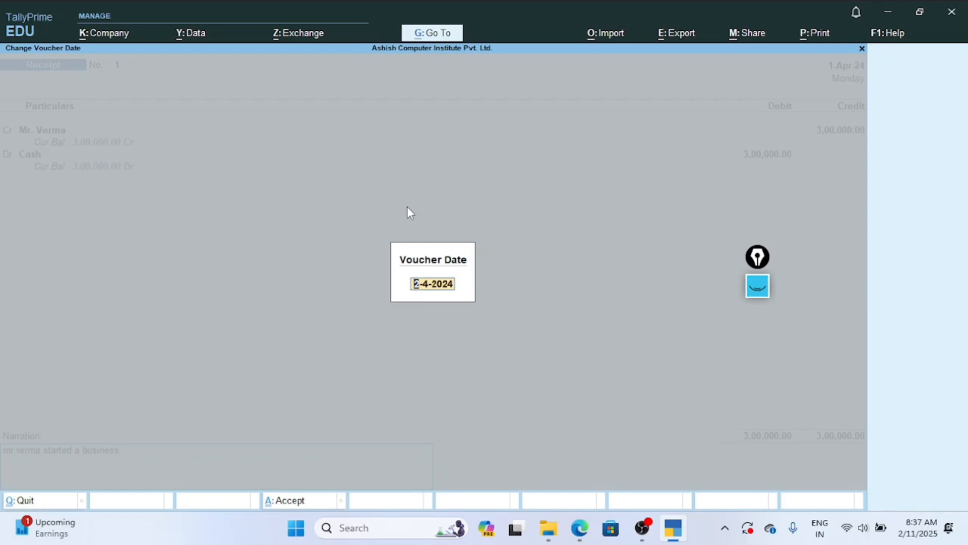
pyautogui.press('Escape')
pyautogui.press('Escape')
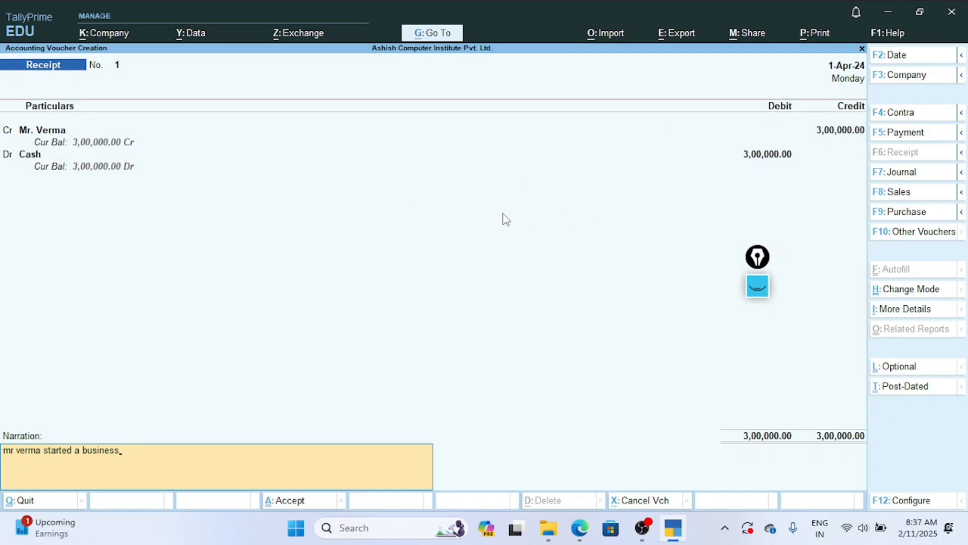
# Save the Receipt voucher and leave voucher creation for the Gateway of Tally.
pyautogui.press('Return')
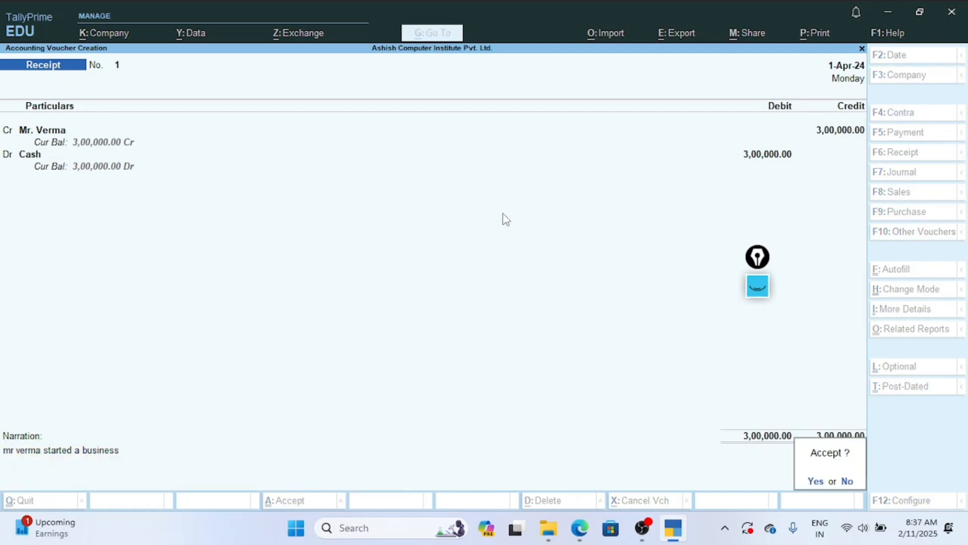
pyautogui.press('Return')
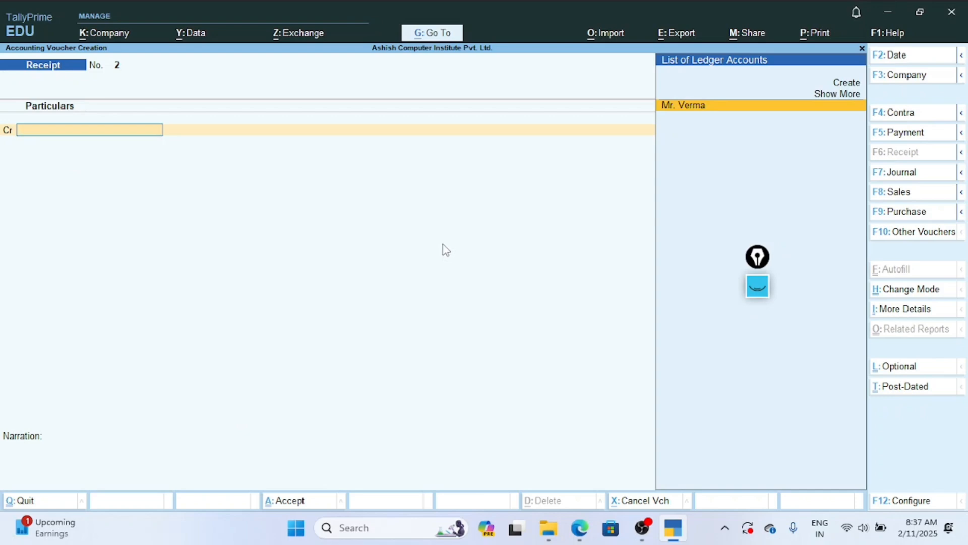
pyautogui.press('Escape')
pyautogui.press('y')
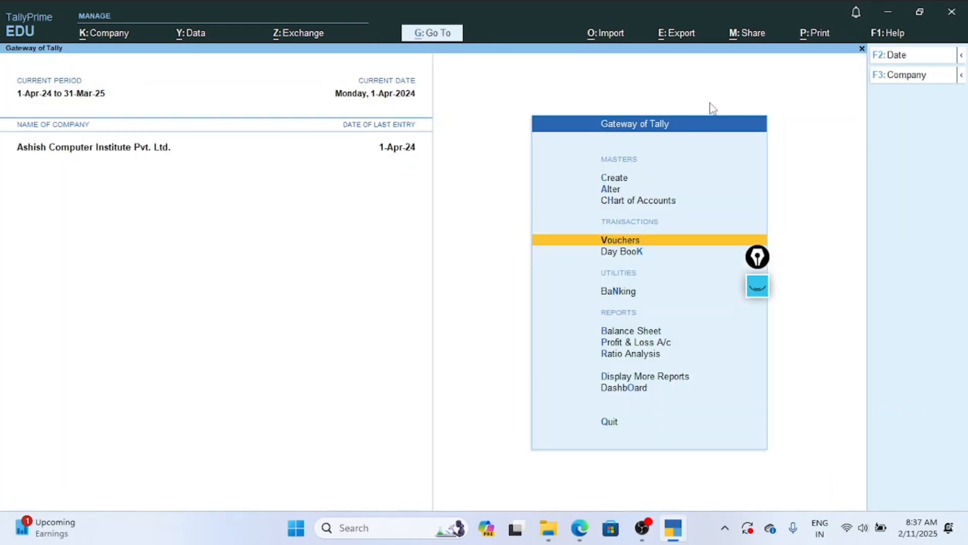
# Open the Balance Sheet and expand it to the detailed view to examine the capital and cash entries.
pyautogui.moveTo(757, 258); pyautogui.dragTo(834, 384)
pyautogui.click(722, 275)
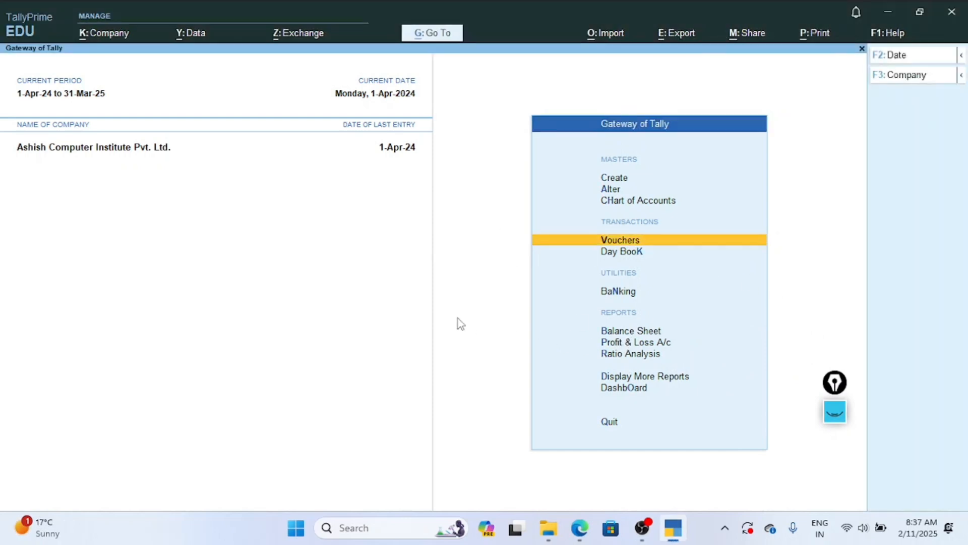
pyautogui.click(624, 334)
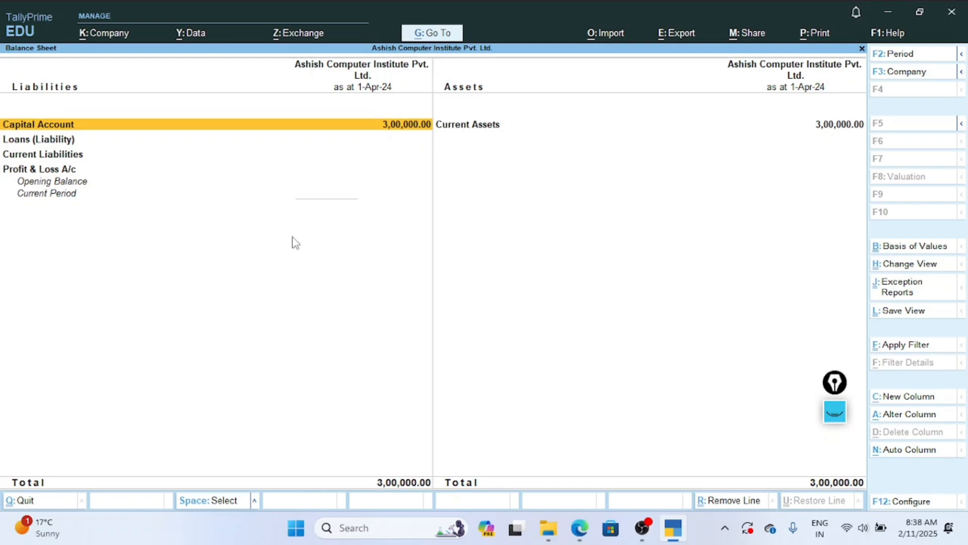
pyautogui.press('alt')
pyautogui.hotkey('alt', 'F5')
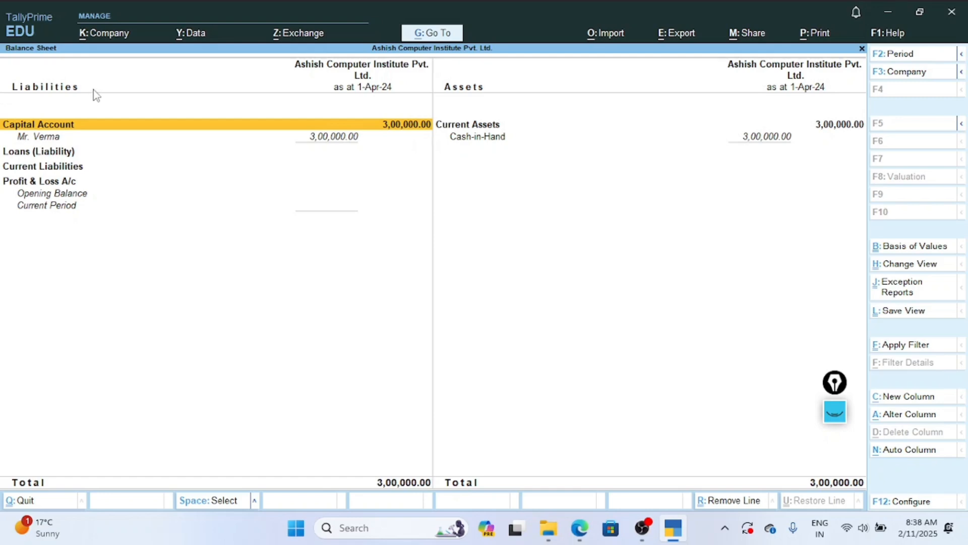
# Close the Balance Sheet and open voucher creation from the Gateway of Tally.
pyautogui.press('Escape')
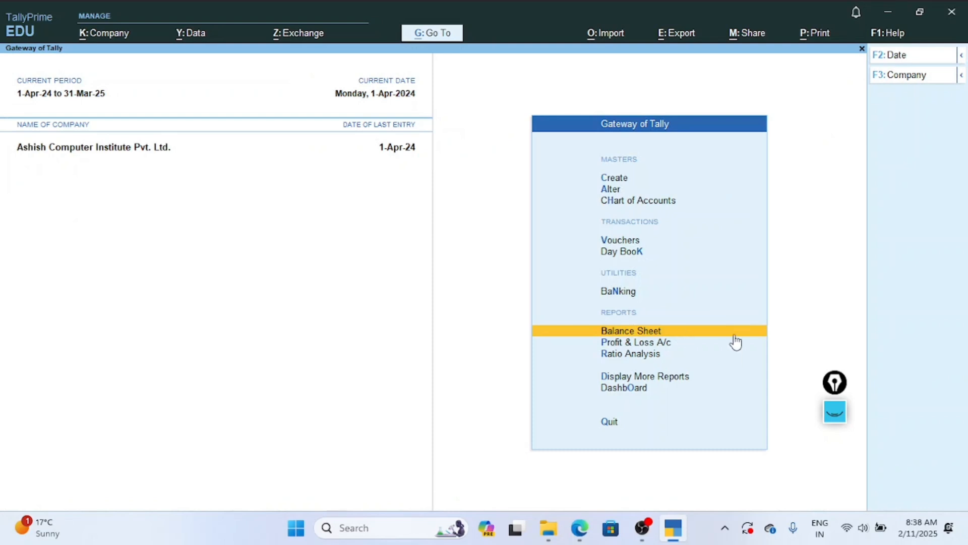
pyautogui.press('Up')
pyautogui.press('Up')
pyautogui.press('Up')
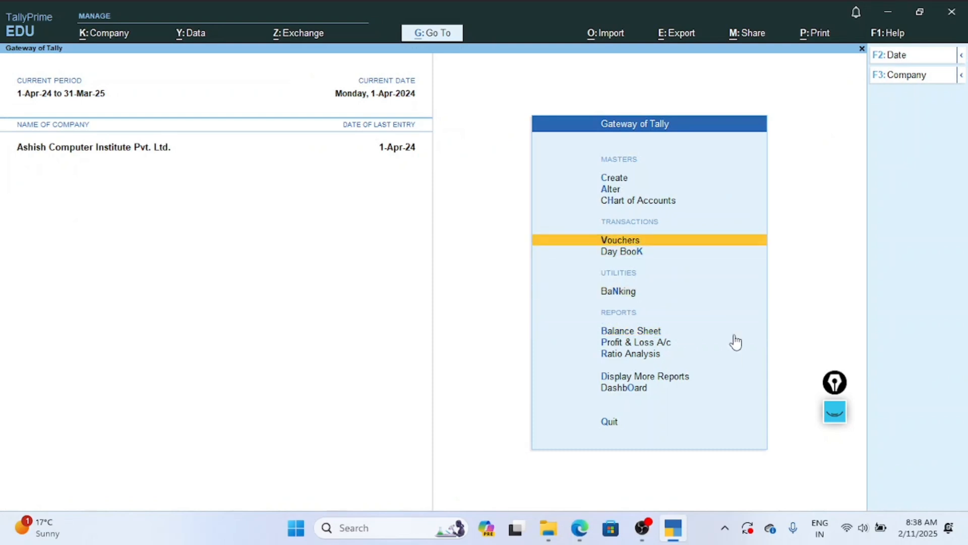
pyautogui.press('Down')
pyautogui.press('Up')
pyautogui.press('Return')
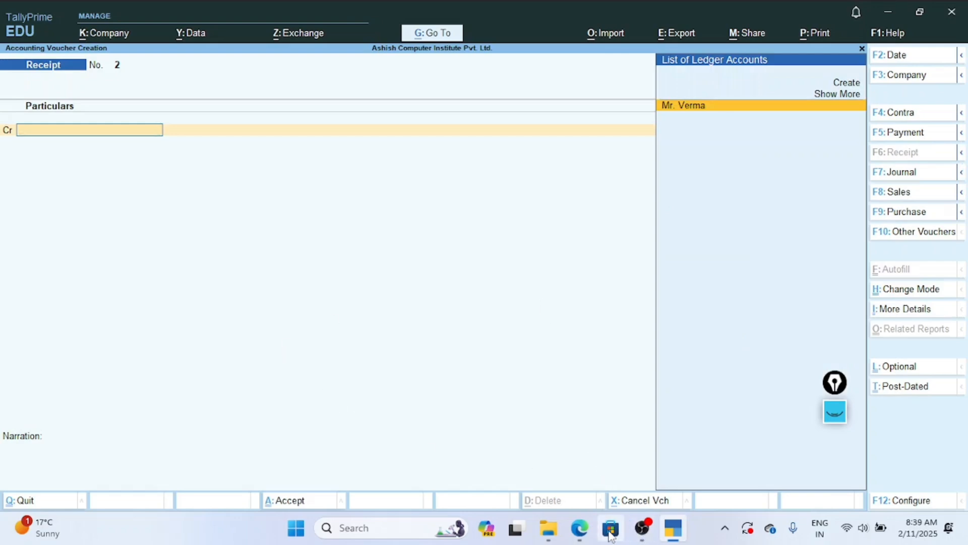
# Check the computer purchase in Exercise 2 of ACI Tally Prime Notes.pdf, and switch the TallyPrime voucher type to Payment.
pyautogui.click(579, 531)
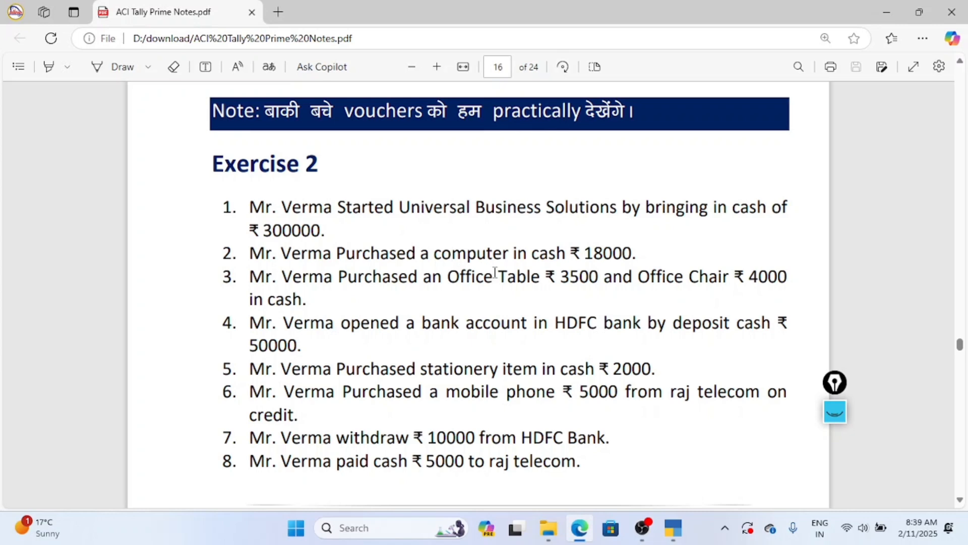
pyautogui.click(673, 528)
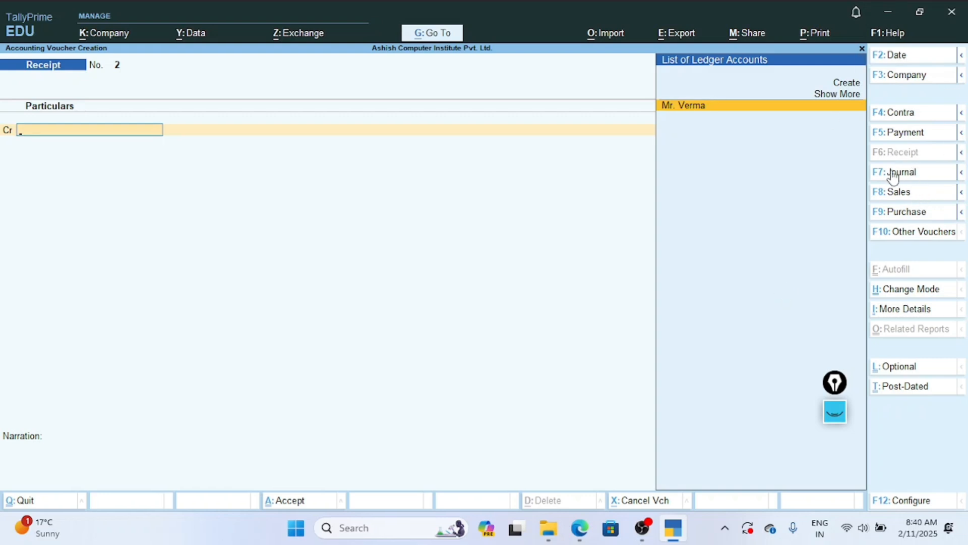
pyautogui.click(898, 132)
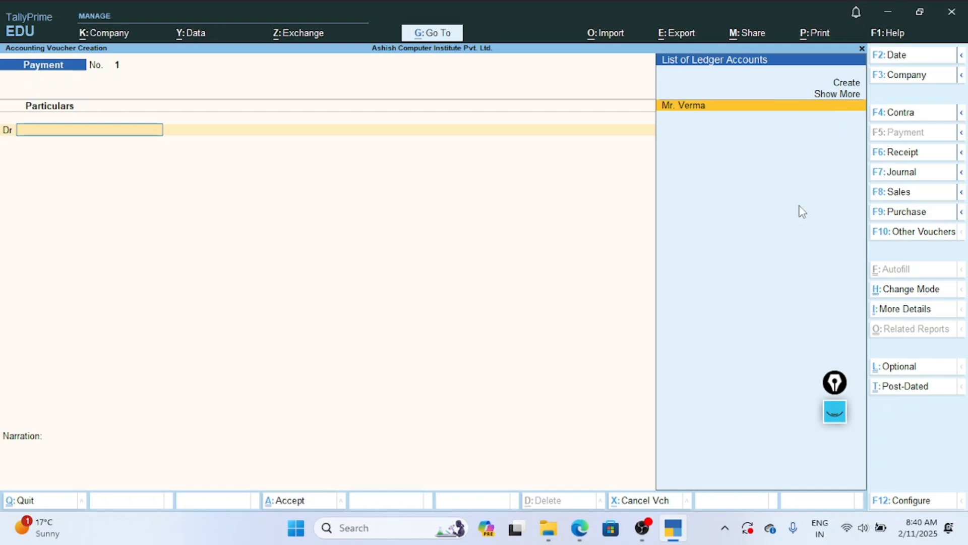
# Start a new ledger named Computer from the debit line and place it under Fixed Assets.
pyautogui.press('Up')
pyautogui.press('Return')
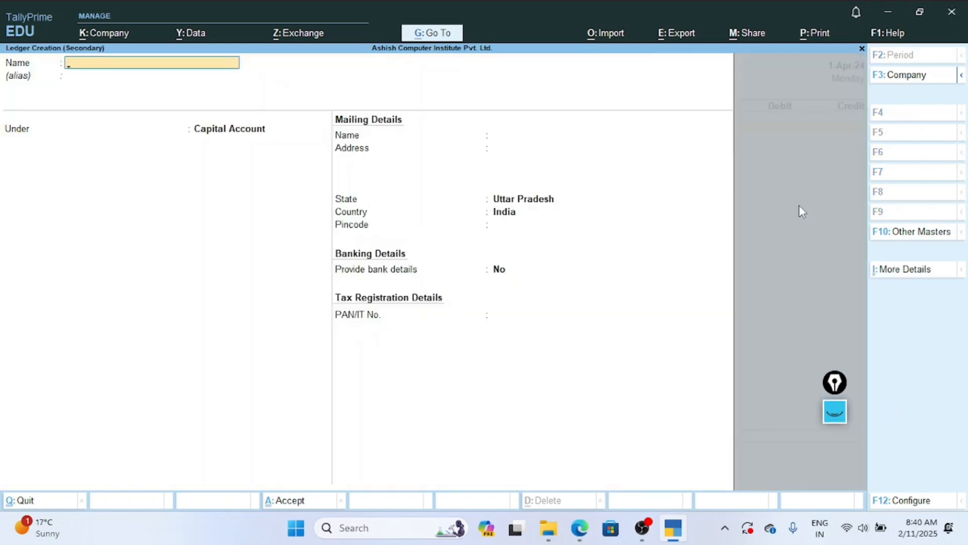
pyautogui.write('Computer')
pyautogui.press('Return')
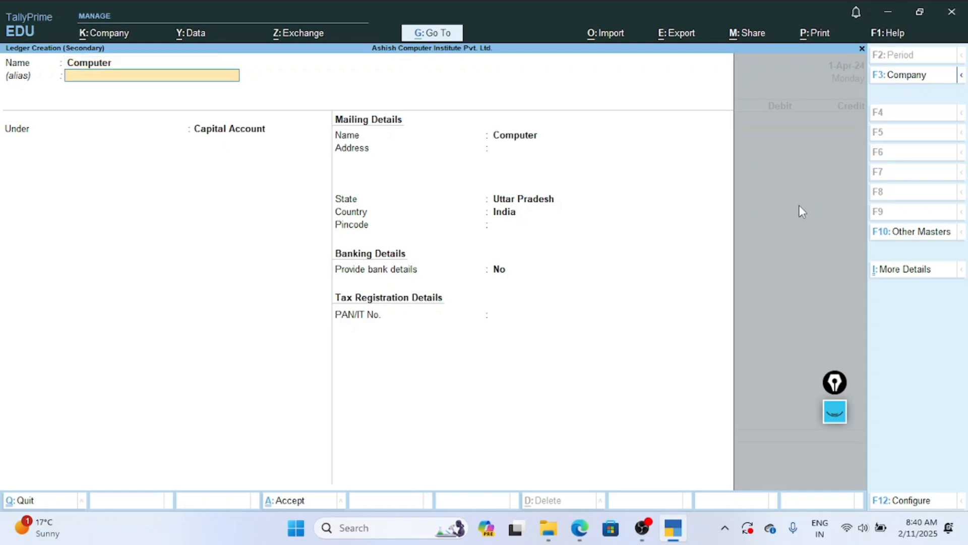
pyautogui.press('Return')
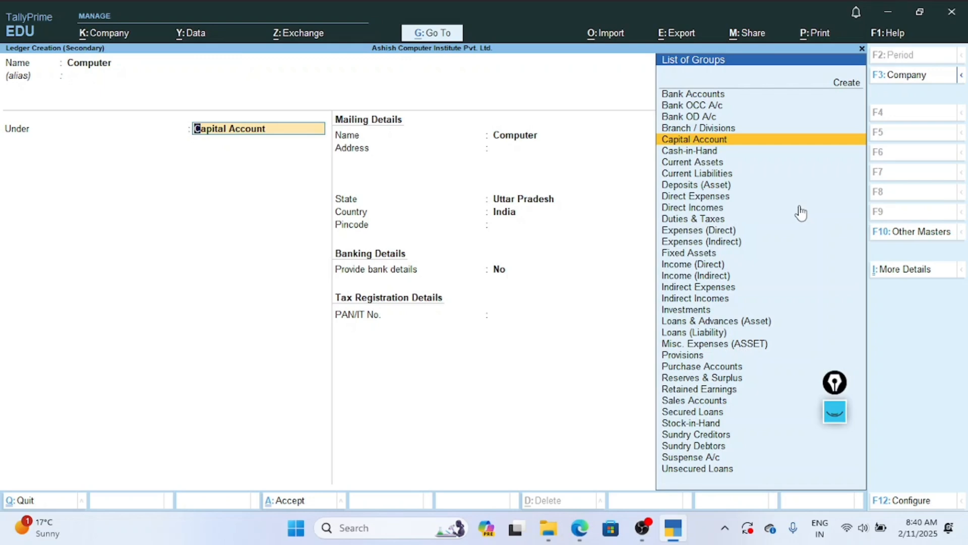
pyautogui.write('F')
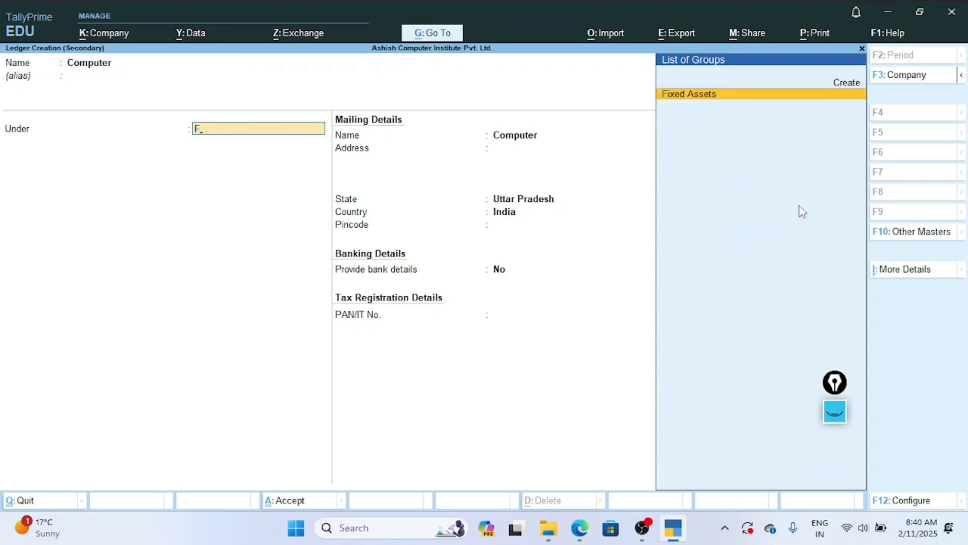
pyautogui.press('Return')
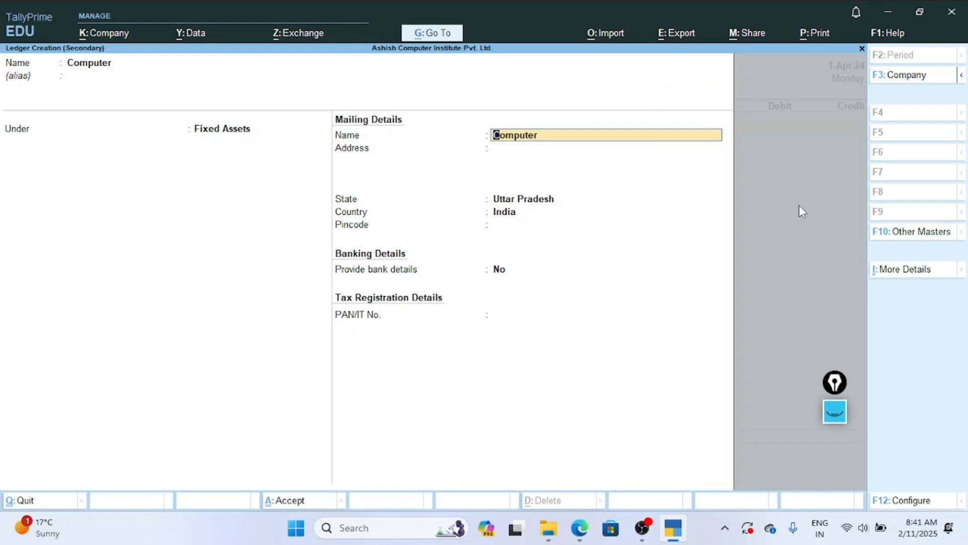
# Keep the default mailing, banking and tax details and save the Computer ledger.
pyautogui.press('Return')
pyautogui.press('Return')
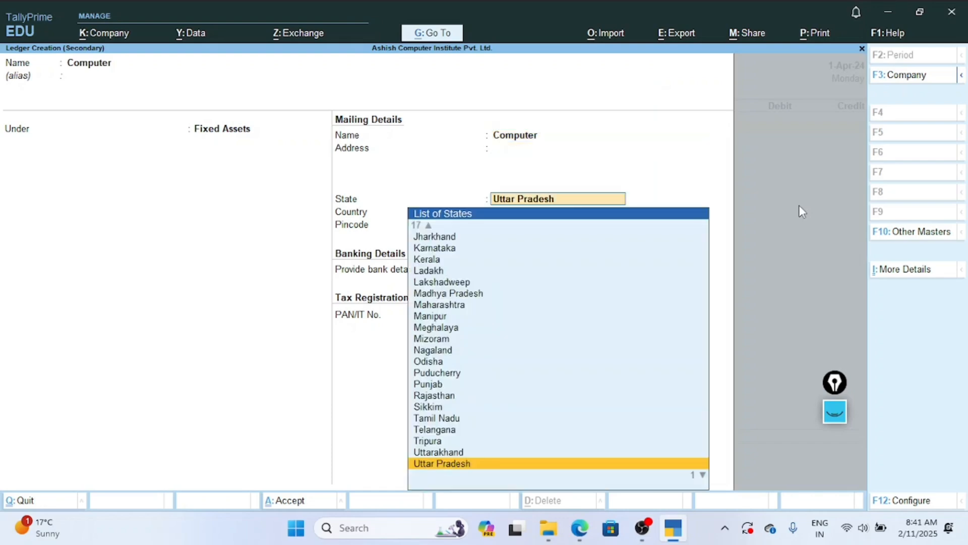
pyautogui.press('Return')
pyautogui.press('Return')
pyautogui.press('Return')
pyautogui.press('Return')
pyautogui.press('Return')
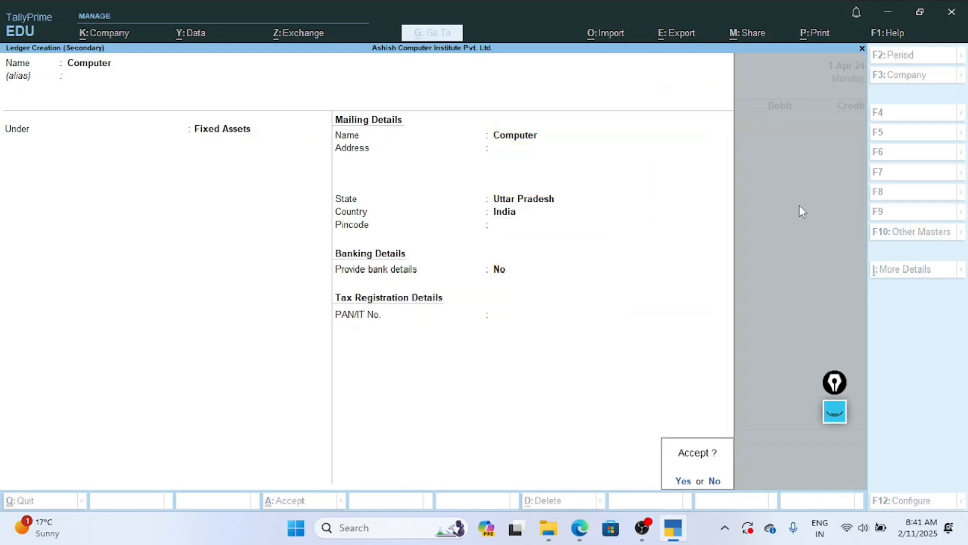
pyautogui.press('Return')
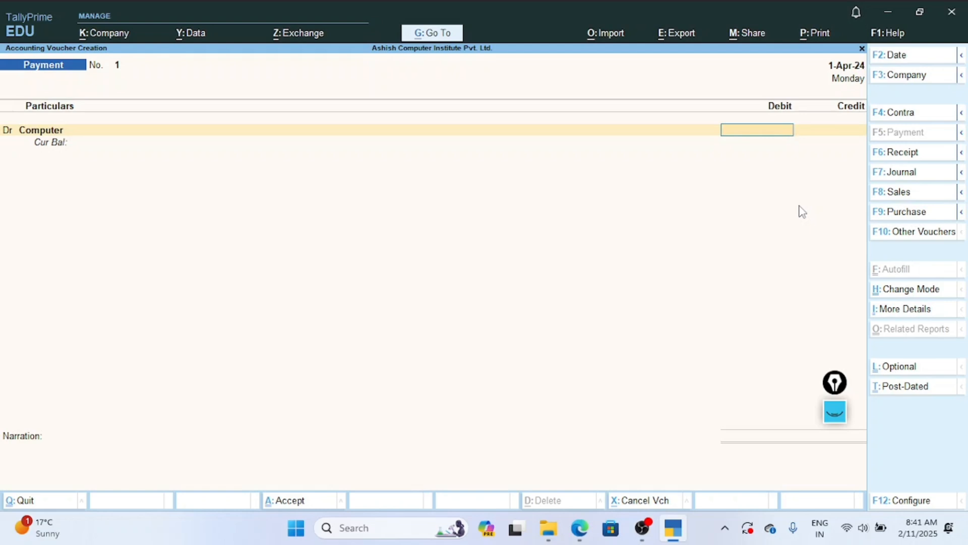
# Debit Computer with 18,000 and credit Cash with the same amount, proceeding to the narration.
pyautogui.write('18,000')
pyautogui.press('Return')
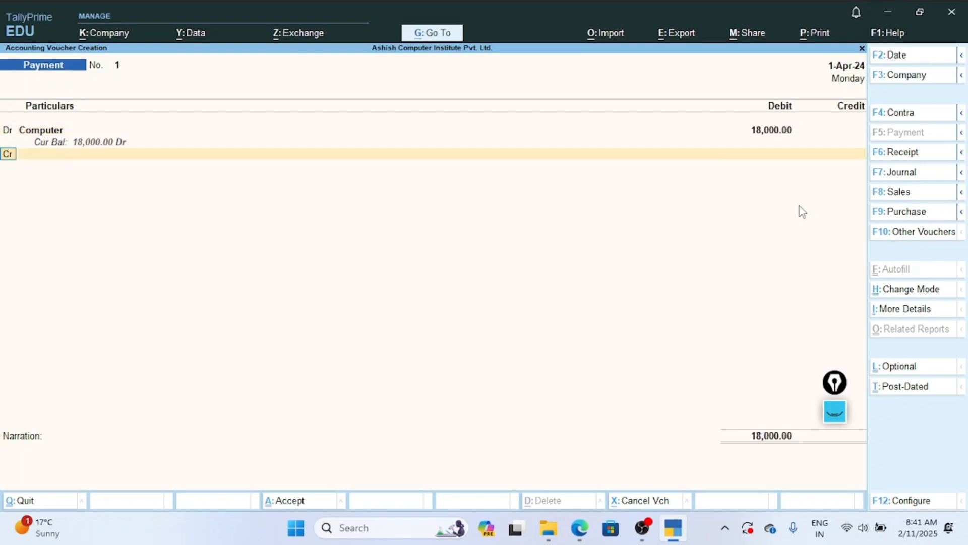
pyautogui.press('Return')
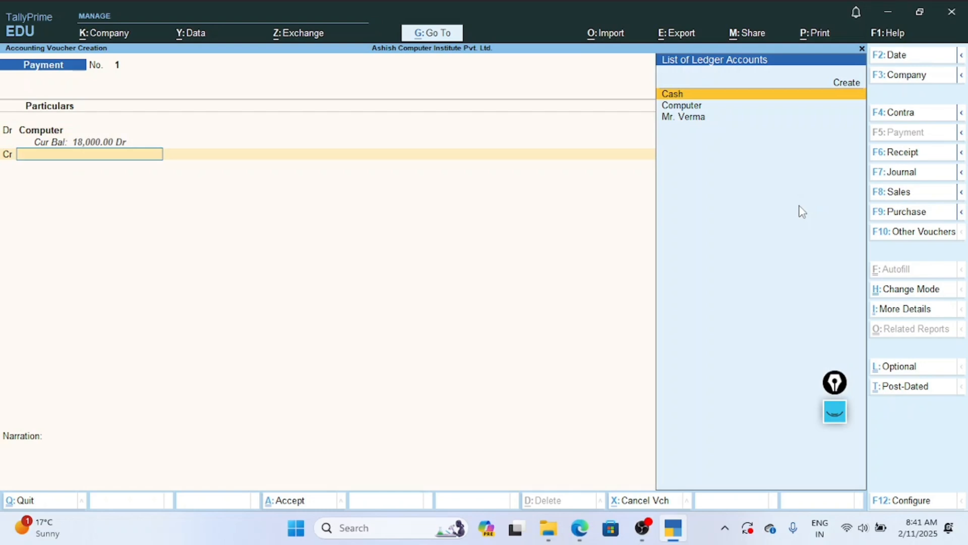
pyautogui.press('Return')
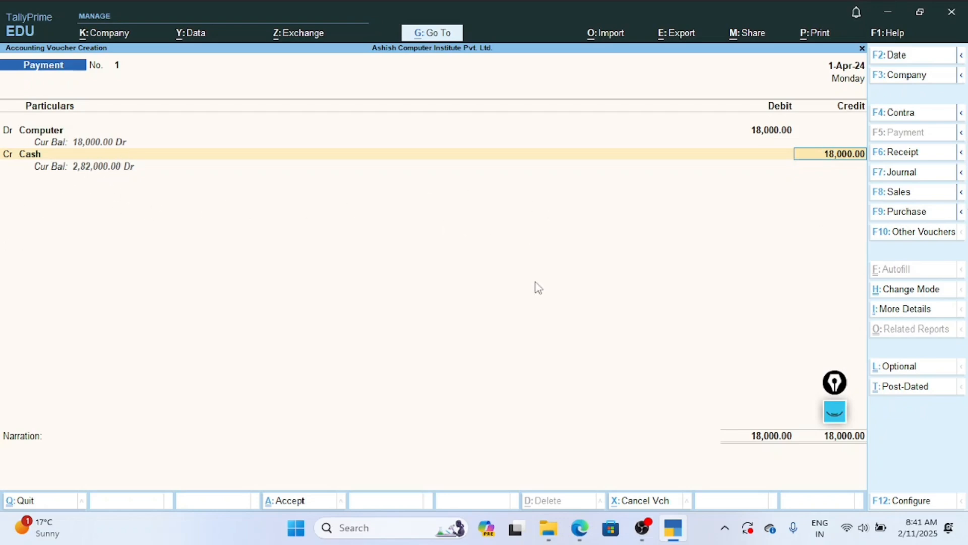
pyautogui.press('Return')
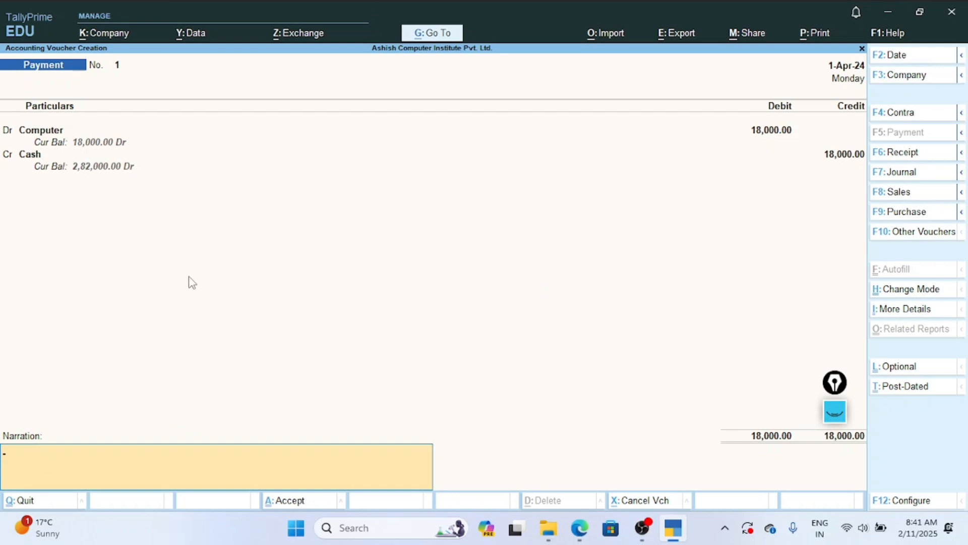
# Enter 11-02-2025 as the narration and save the Payment voucher.
pyautogui.write('11-02-2025')
pyautogui.press('Return')
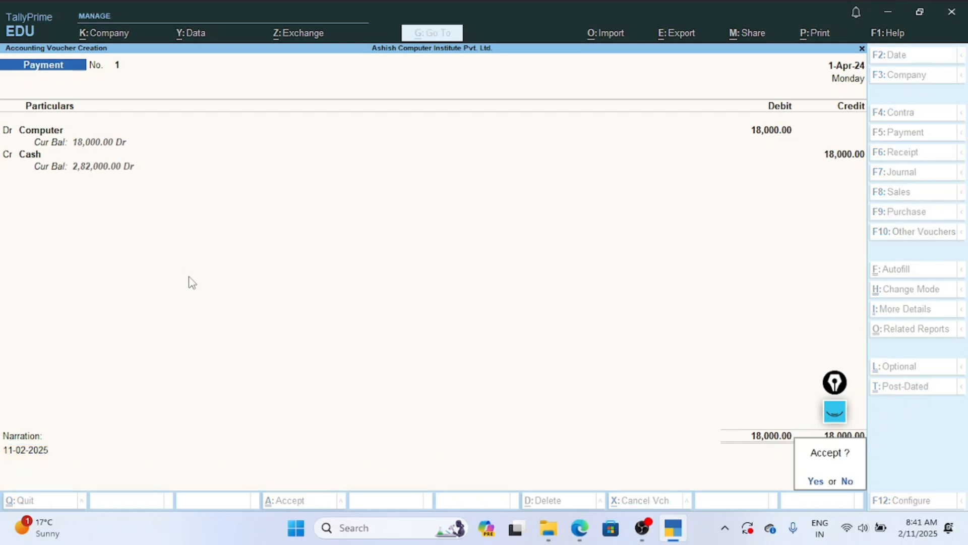
pyautogui.press('y')
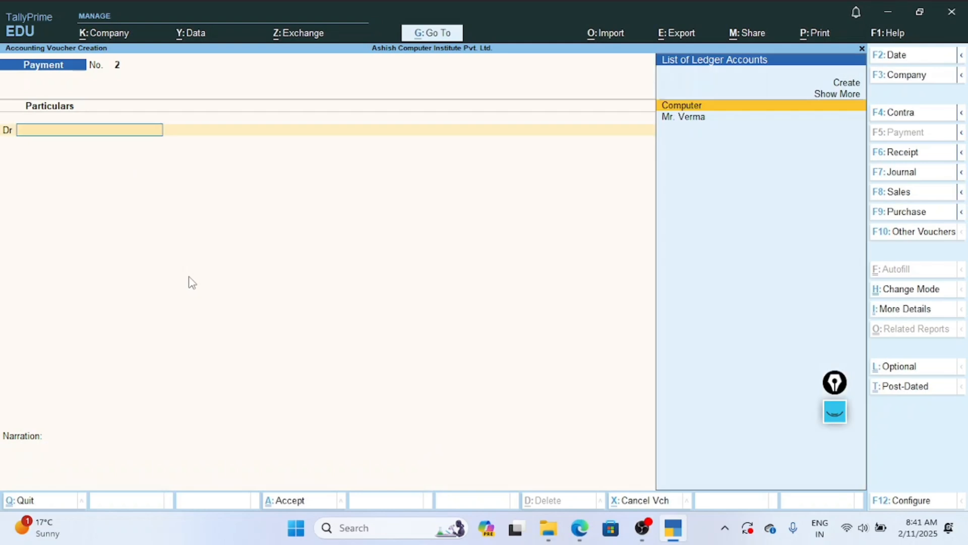
# Quit voucher creation and open the Balance Sheet in detailed view to examine the fixed and current assets.
pyautogui.press('Escape')
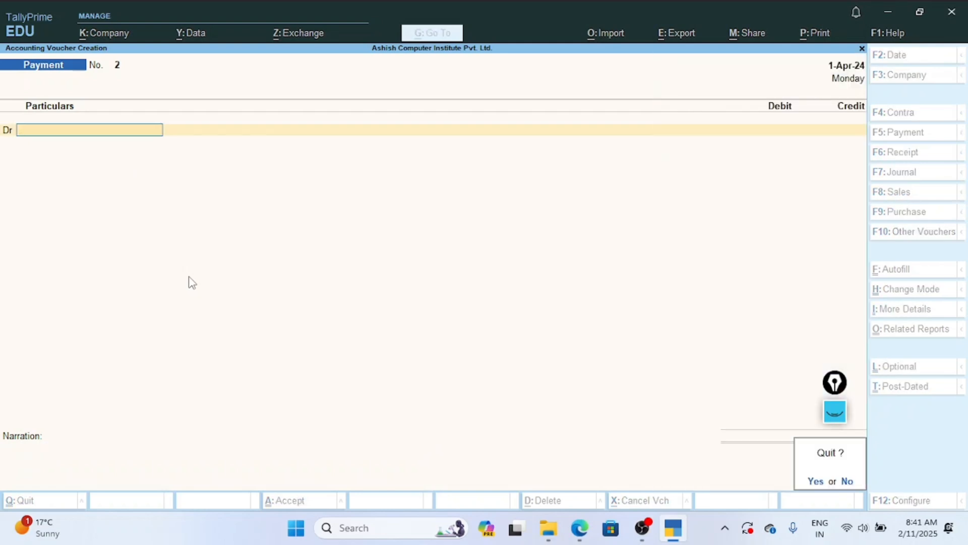
pyautogui.press('y')
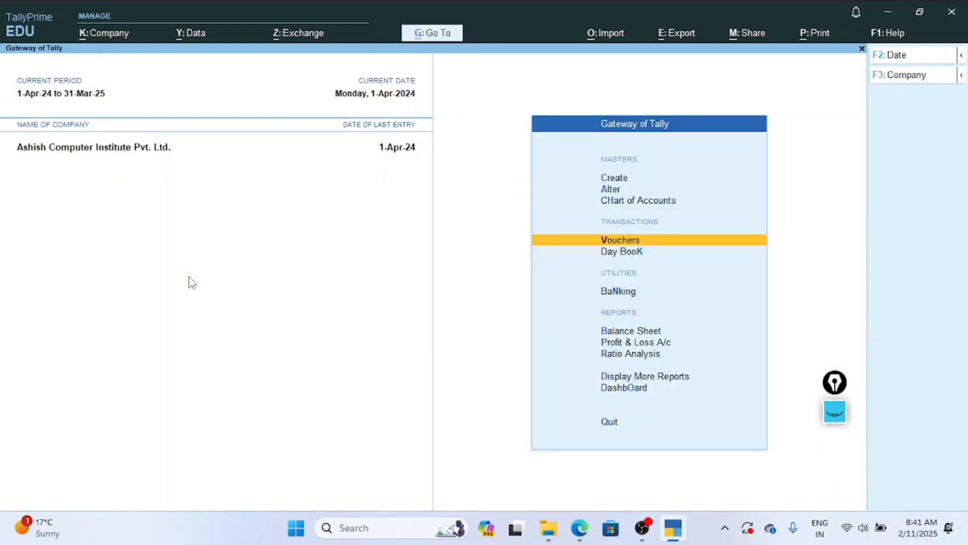
pyautogui.press('Down')
pyautogui.press('Down')
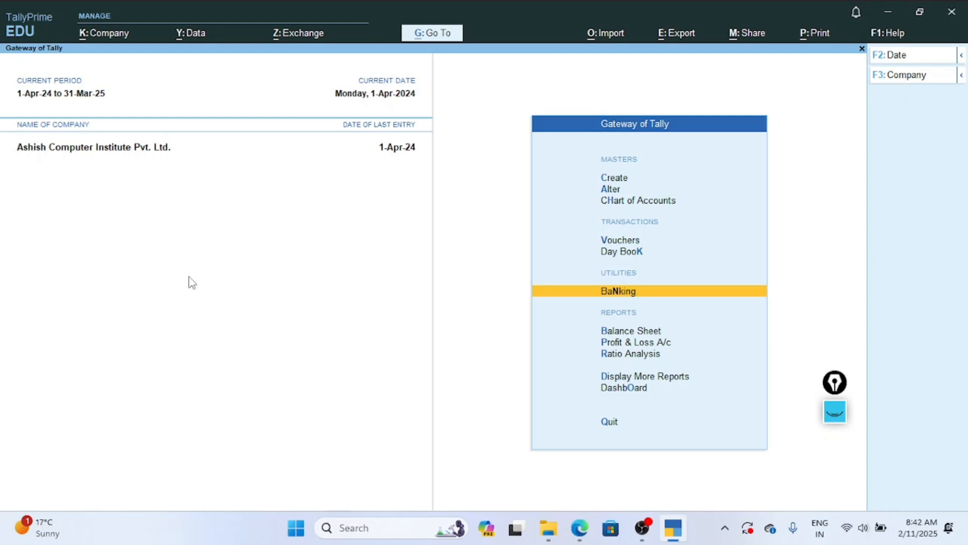
pyautogui.press('Down')
pyautogui.press('Down')
pyautogui.press('Up')
pyautogui.press('Return')
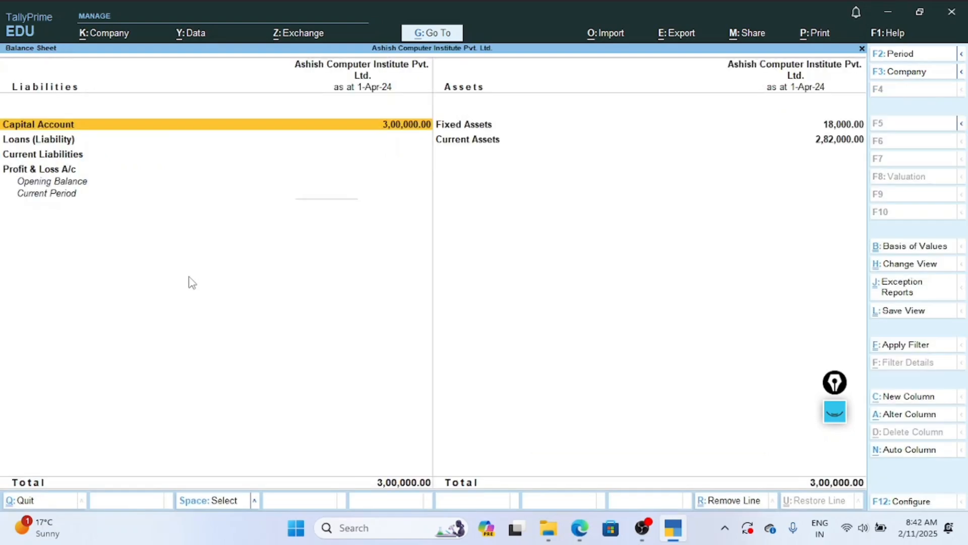
pyautogui.press('alt')
pyautogui.hotkey('alt', 'F5')
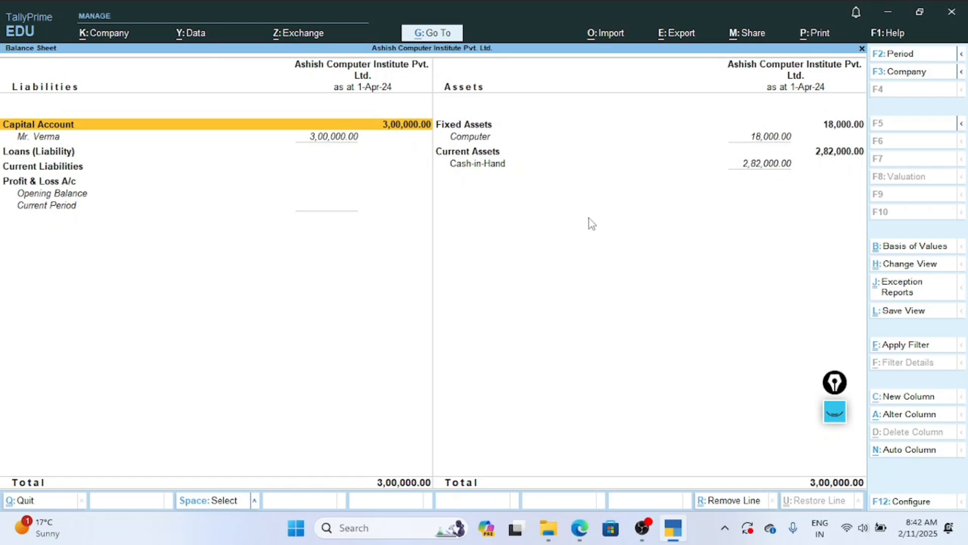
# Leave the Balance Sheet for a new Payment voucher, and switch to Edge to read Exercise 2's third transaction before returning to TallyPrime.
pyautogui.press('Escape')
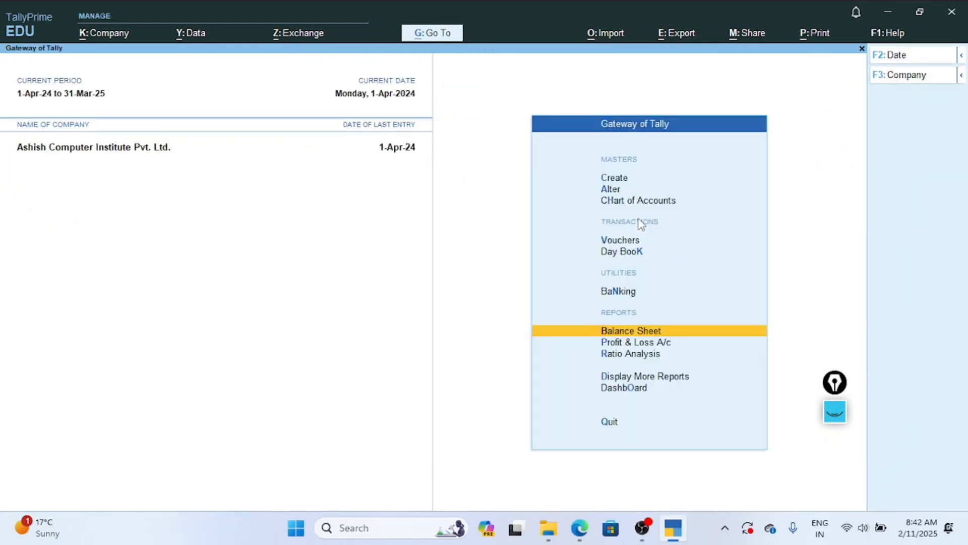
pyautogui.press('Up')
pyautogui.press('Up')
pyautogui.press('Up')
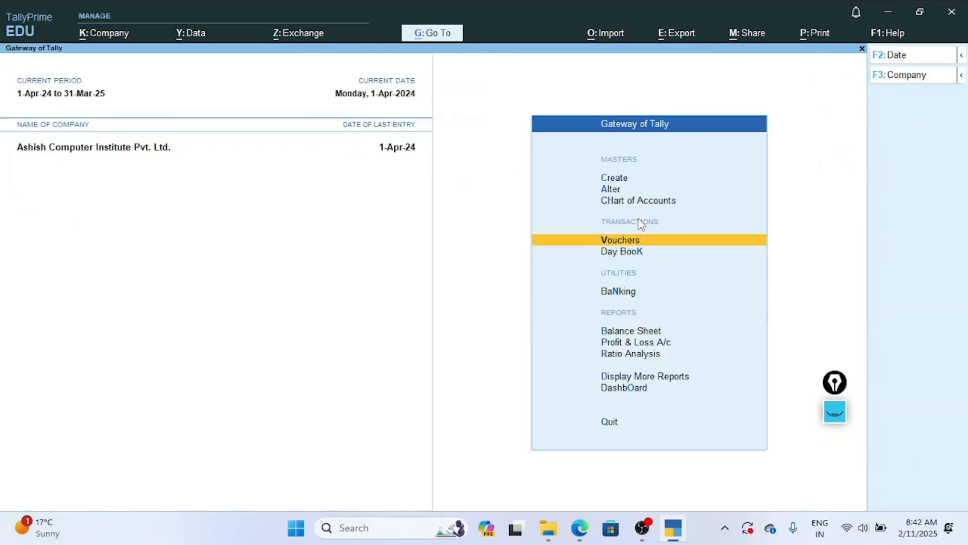
pyautogui.press('Return')
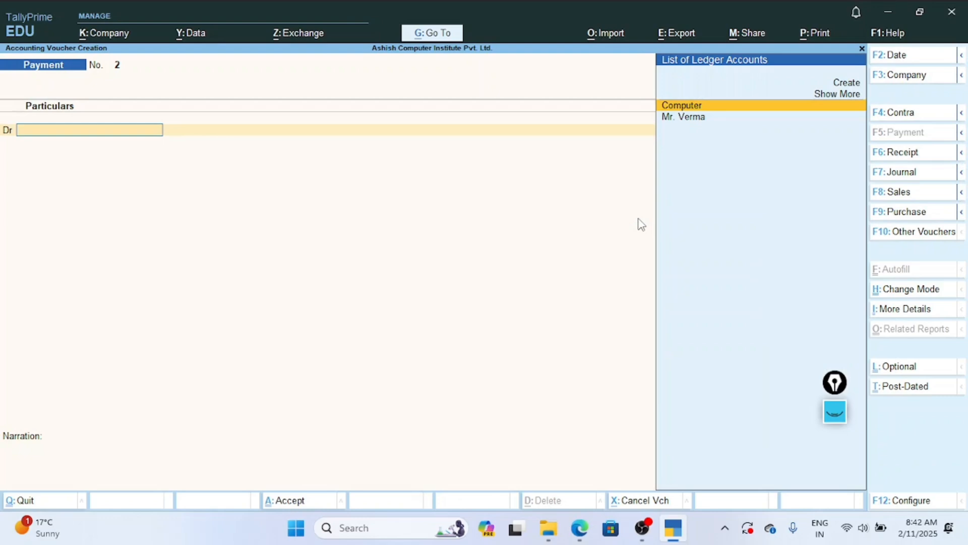
pyautogui.click(580, 528)
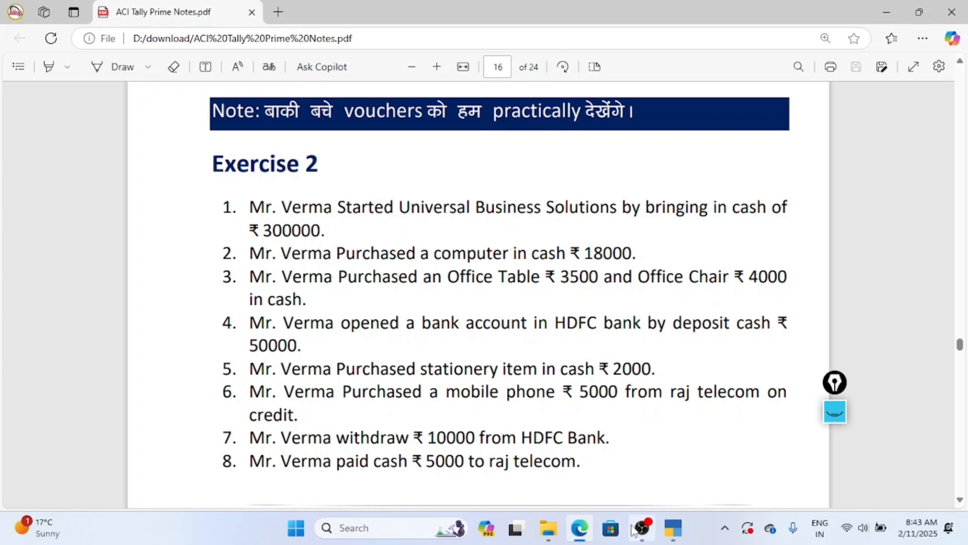
pyautogui.click(672, 528)
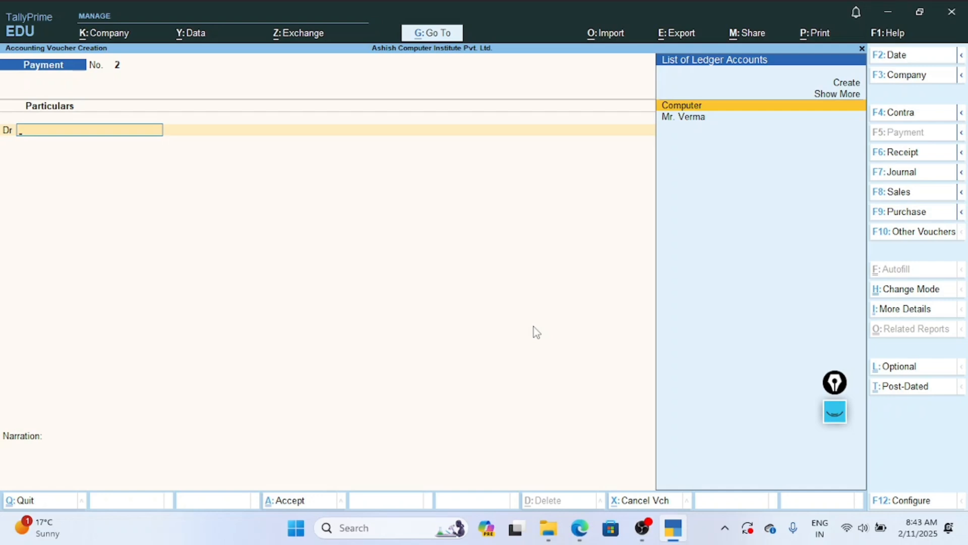
# Quit the empty Payment voucher and open the form for creating a new ledger.
pyautogui.press('Up')
pyautogui.press('Up')
pyautogui.press('Escape')
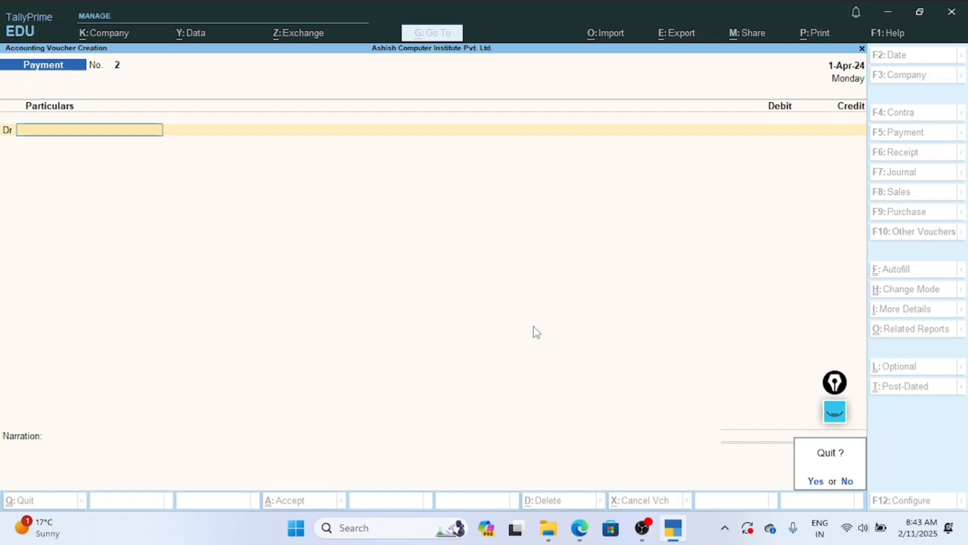
pyautogui.press('Return')
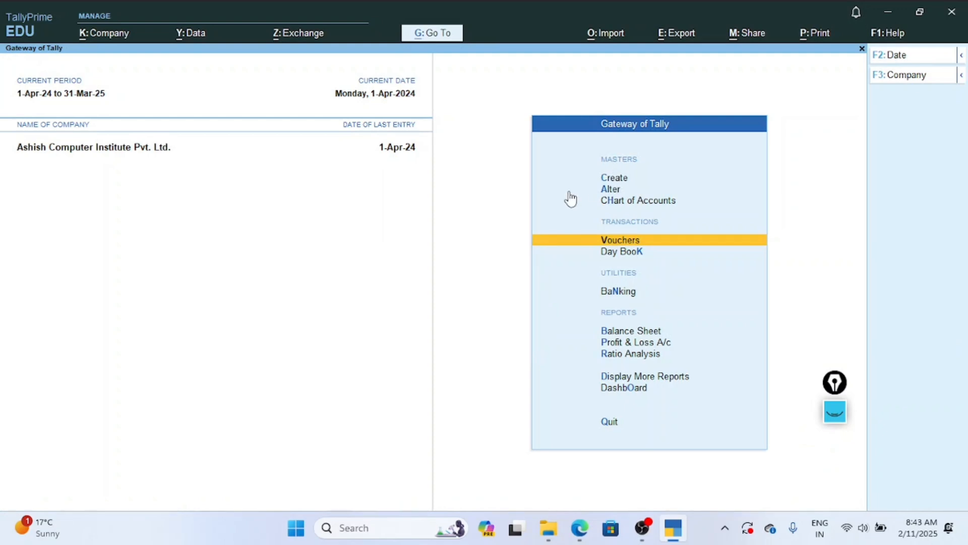
pyautogui.click(622, 179)
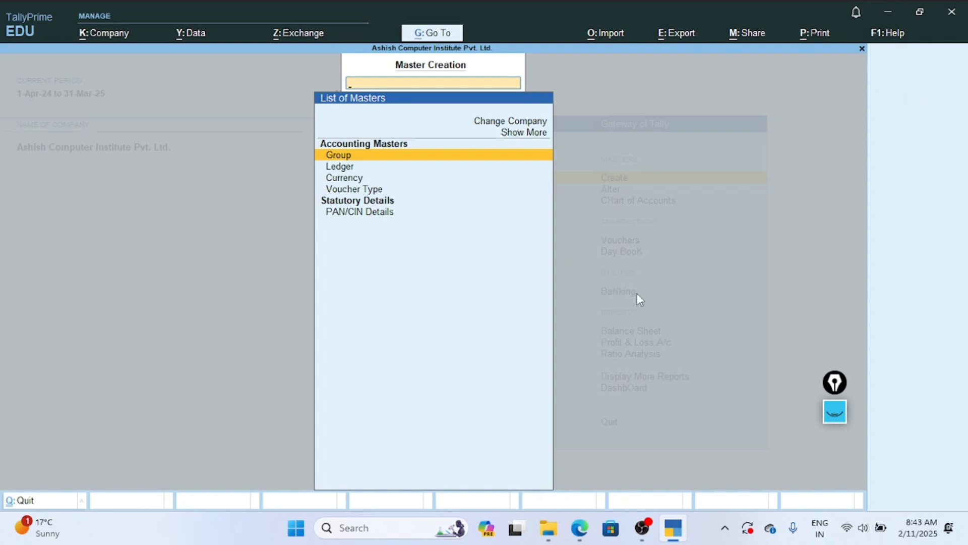
pyautogui.press('Down')
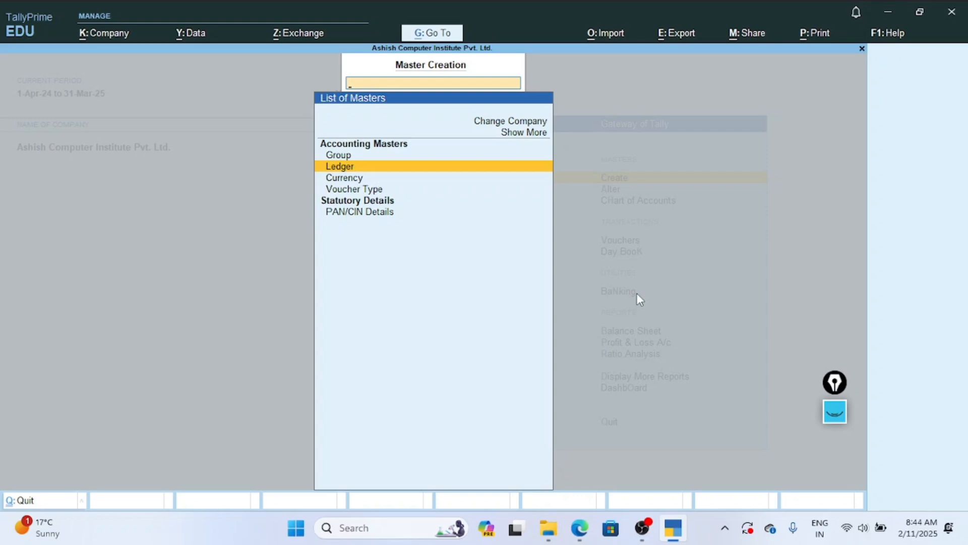
pyautogui.press('Return')
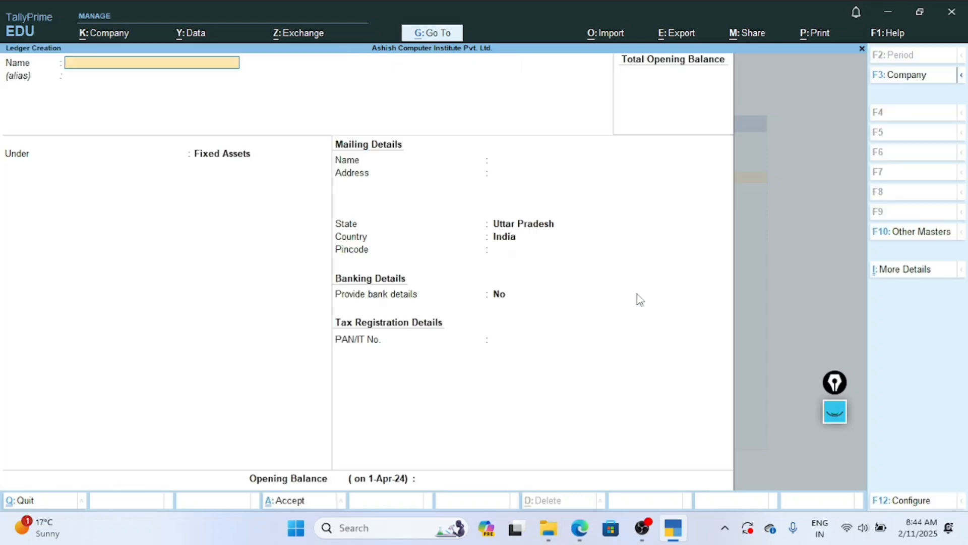
# Name the new ledger Office Table and leave its alias blank.
pyautogui.write('Ooff')
pyautogui.press('BackSpace')
pyautogui.press('BackSpace')
pyautogui.write('f')
pyautogui.press('BackSpace')
pyautogui.write('ffice Table')
pyautogui.press('Return')
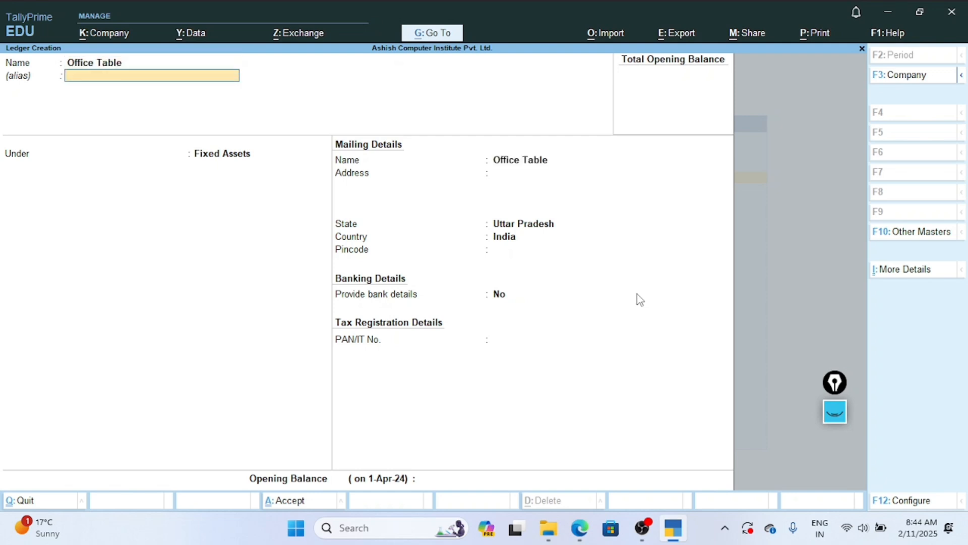
pyautogui.press('Return')
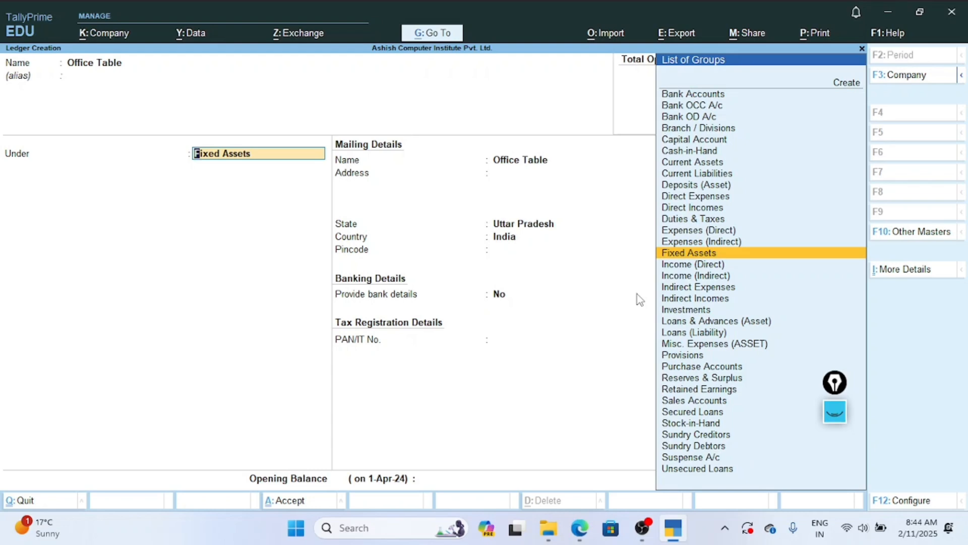
# Place the Office Table ledger under Fixed Assets, keep the default mailing, banking and tax details, and save it.
pyautogui.press('Return')
pyautogui.press('Return')
pyautogui.press('Return')
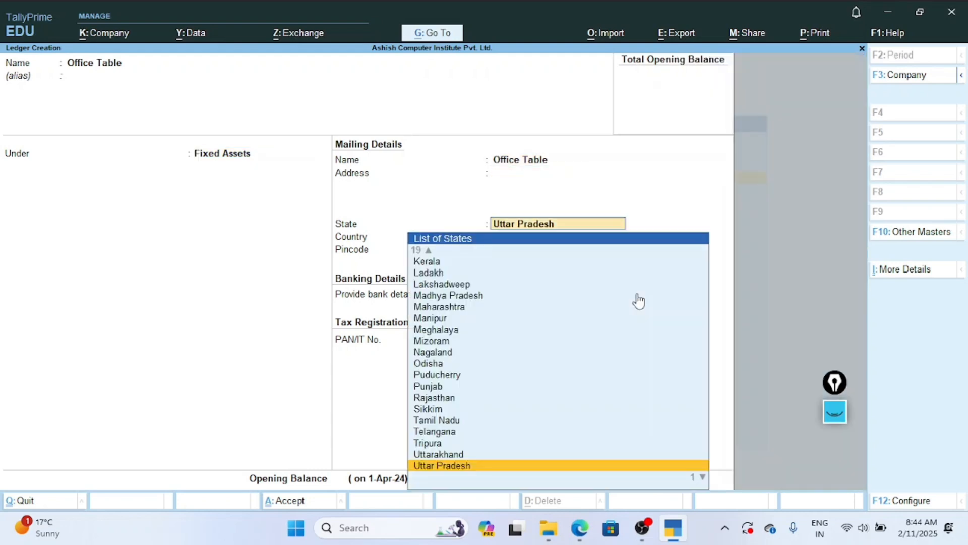
pyautogui.press('Return')
pyautogui.press('Return')
pyautogui.press('Return')
pyautogui.press('Return')
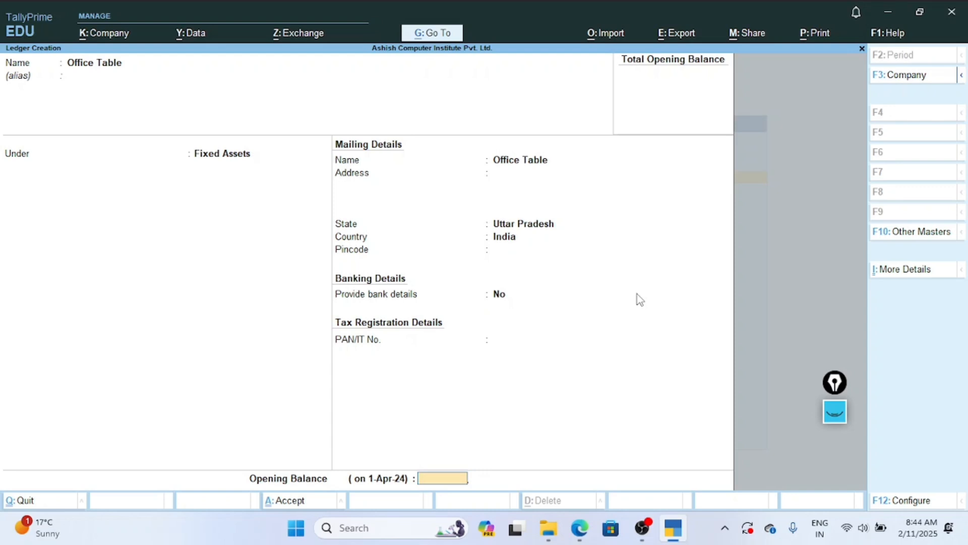
pyautogui.press('Return')
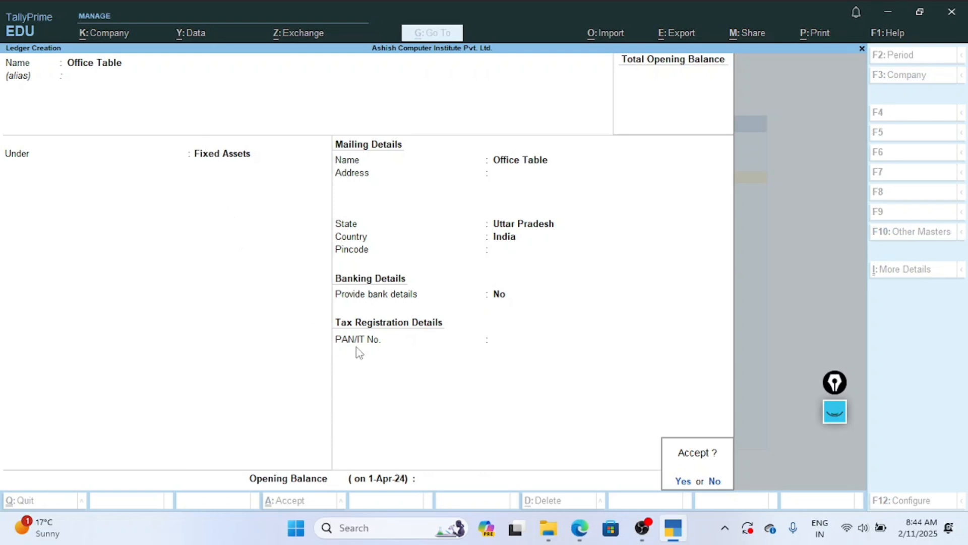
pyautogui.press('Return')
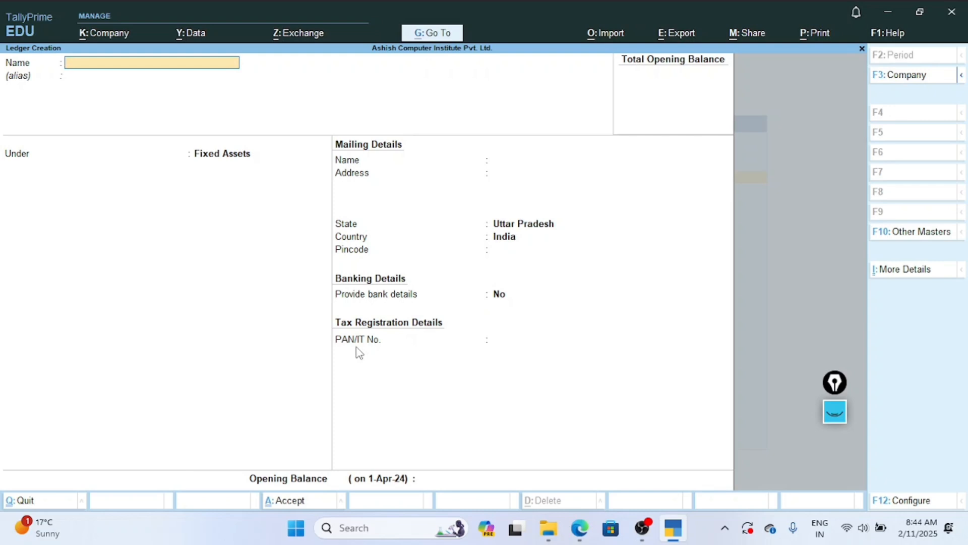
# Create and save an Office Chair ledger under Fixed Assets, keeping the default details and no opening balance.
pyautogui.write('Office Chair')
pyautogui.press('Return')
pyautogui.press('Return')
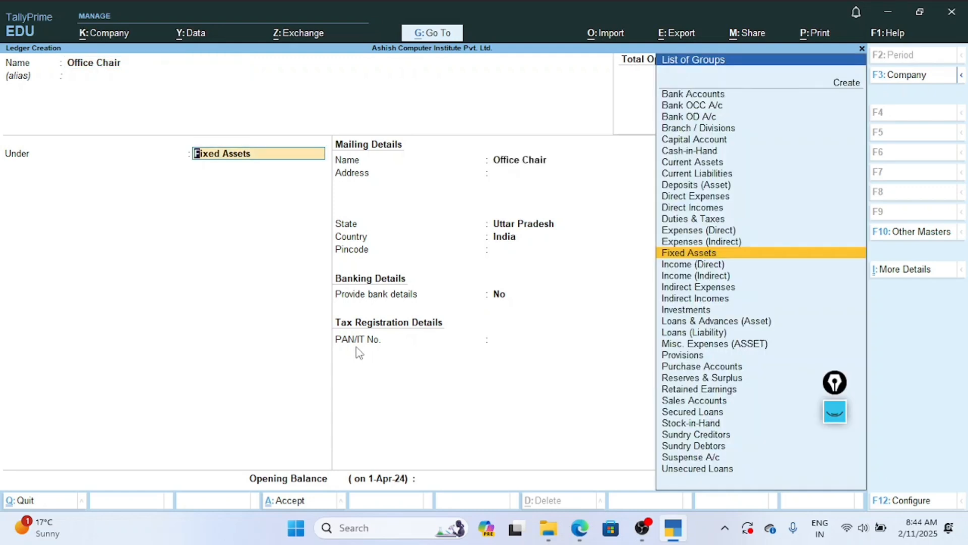
pyautogui.press('Return')
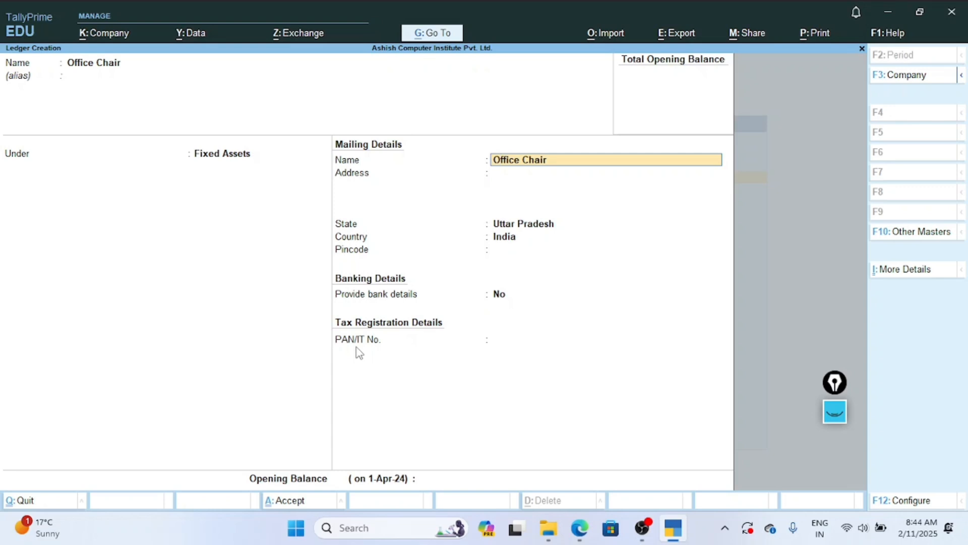
pyautogui.press('Return')
pyautogui.press('Return')
pyautogui.press('Return')
pyautogui.press('Return')
pyautogui.press('Return')
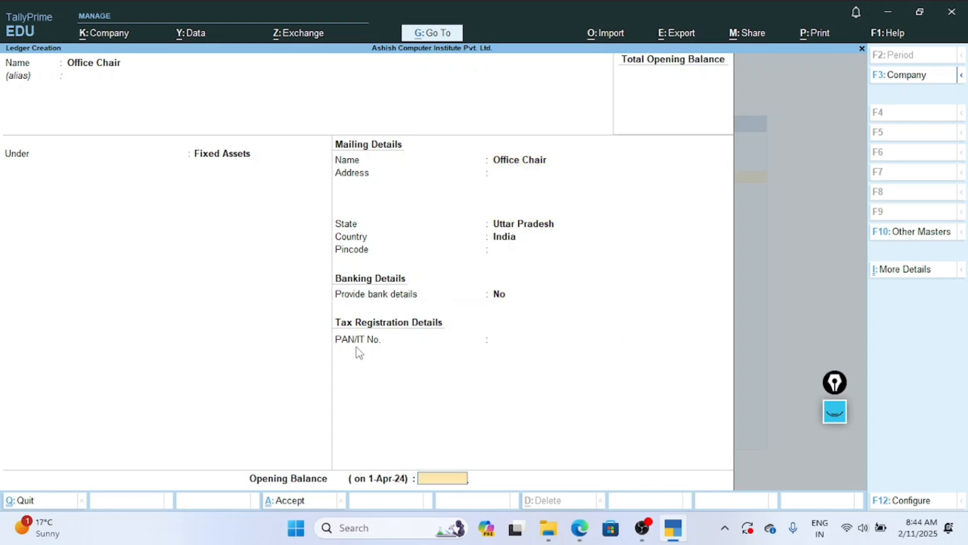
pyautogui.press('Return')
pyautogui.press('Return')
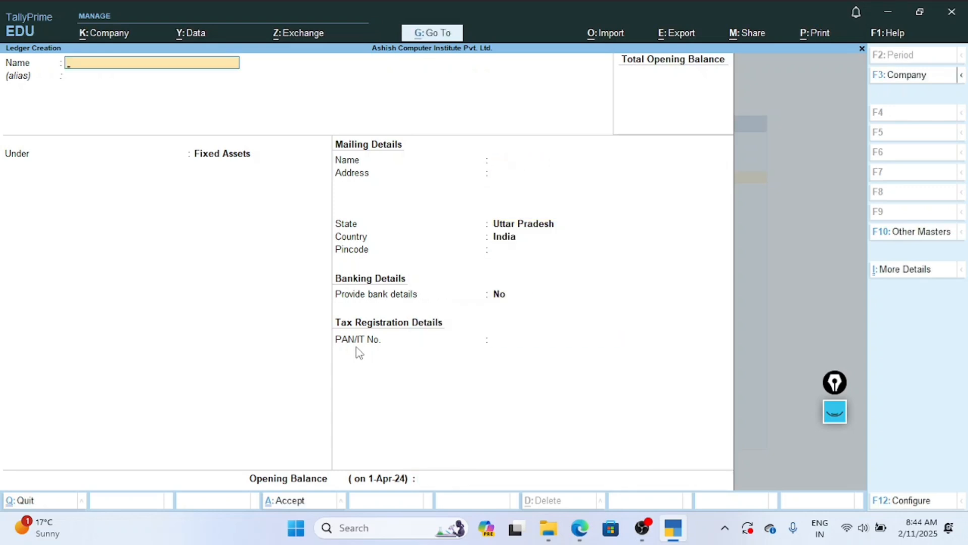
# Quit ledger creation and open a new Payment voucher from the Gateway of Tally.
pyautogui.press('Escape')
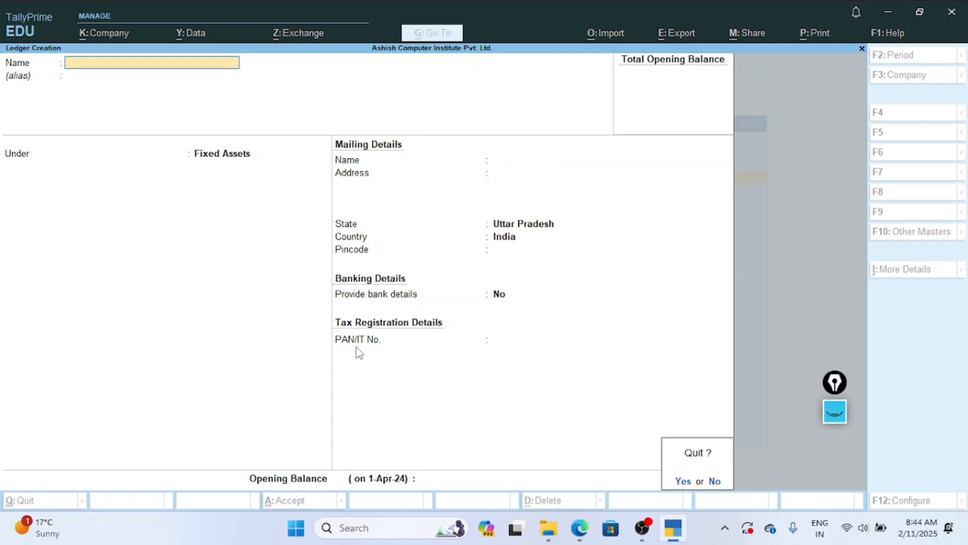
pyautogui.press('Return')
pyautogui.press('Escape')
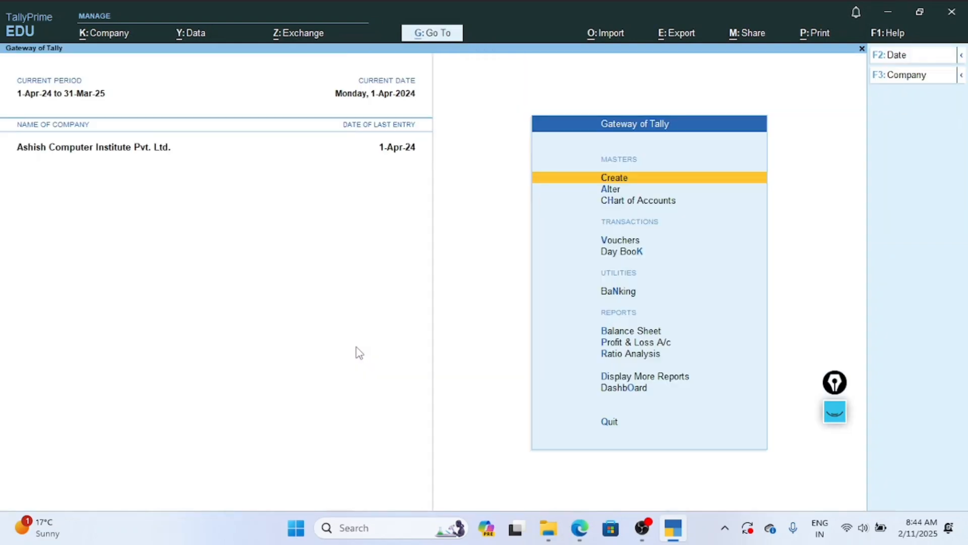
pyautogui.press('Down')
pyautogui.press('Down')
pyautogui.press('Down')
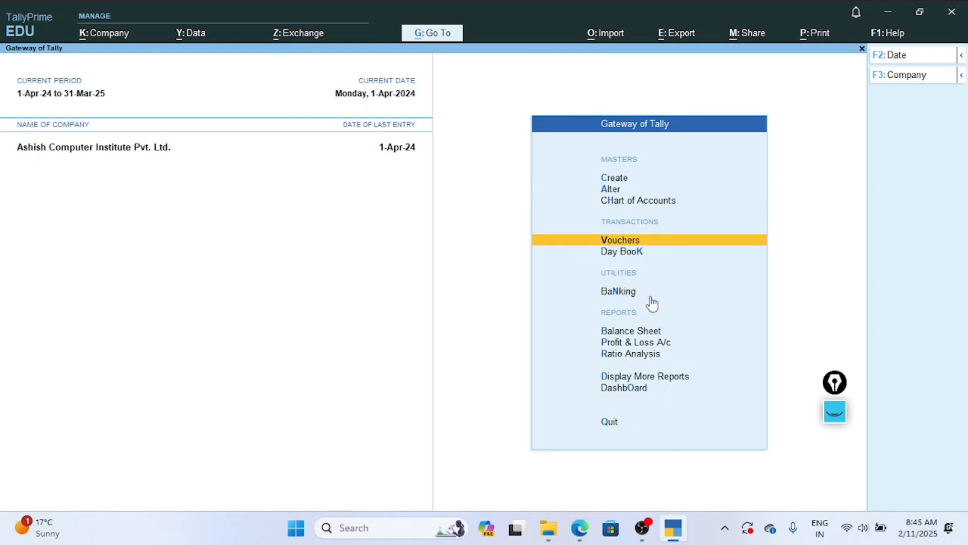
pyautogui.press('Return')
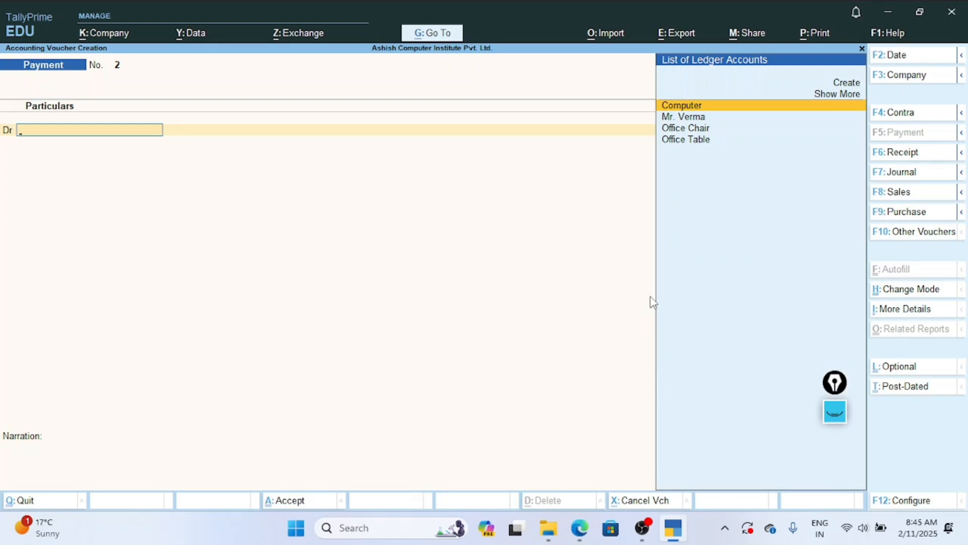
# Debit the Office Chair ledger with 4,000 in the Payment voucher.
pyautogui.press('Down')
pyautogui.press('Down')
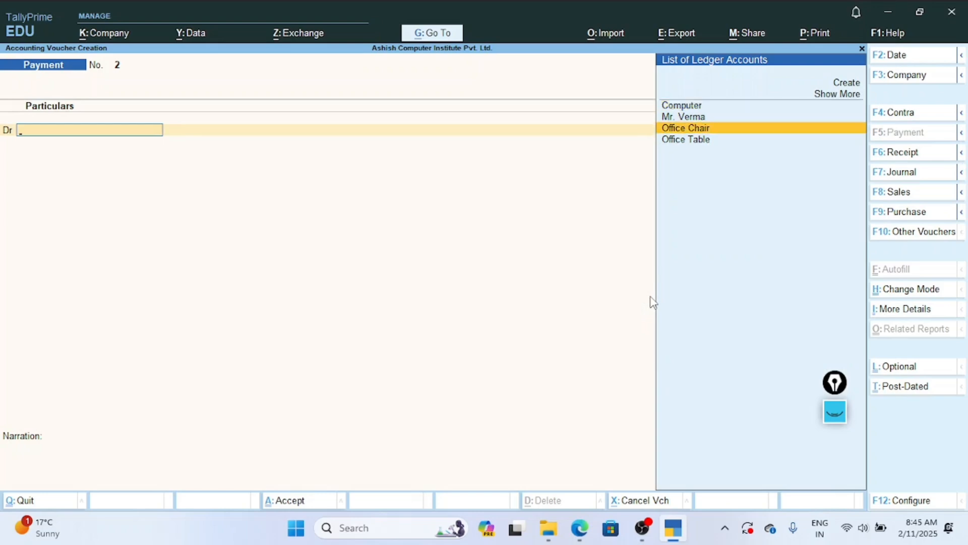
pyautogui.press('Down')
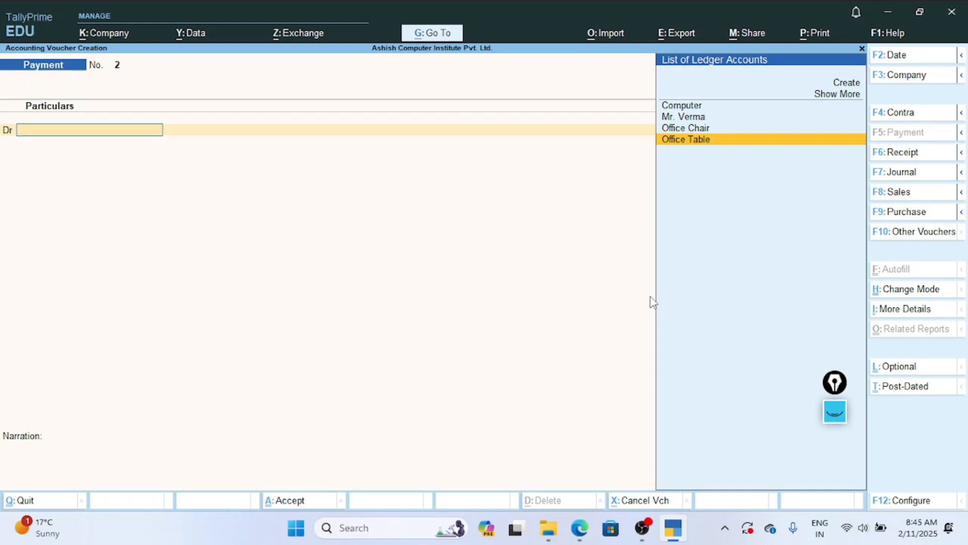
pyautogui.press('Up')
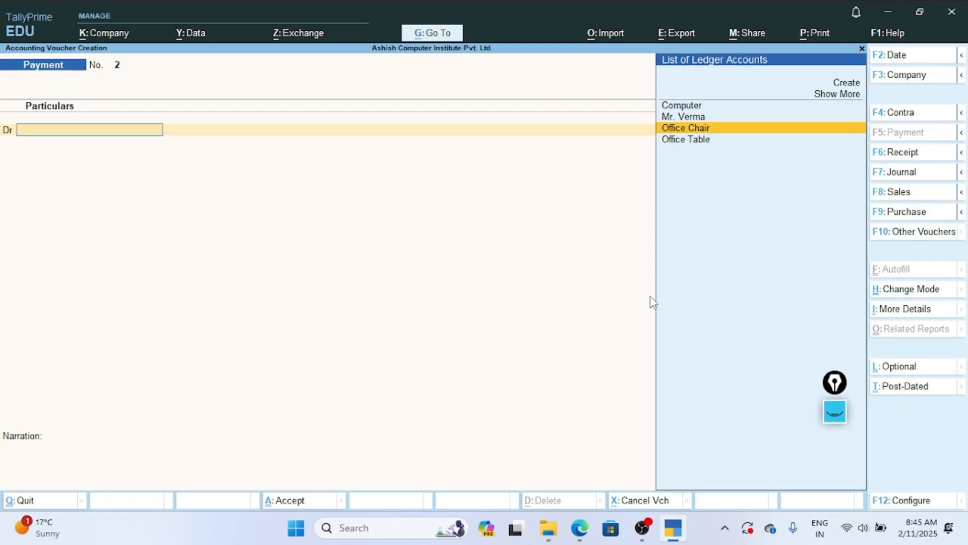
pyautogui.press('Up')
pyautogui.press('Up')
pyautogui.press('Up')
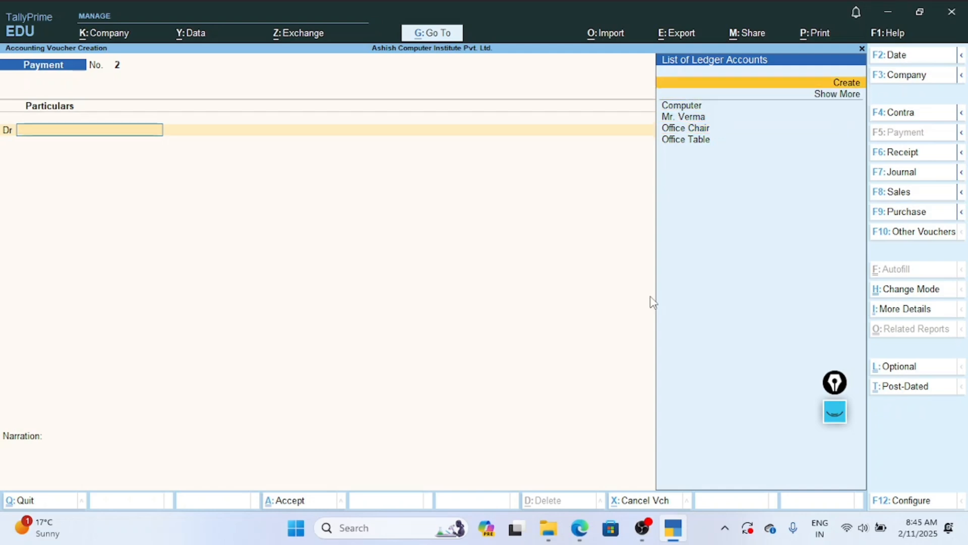
pyautogui.press('Down')
pyautogui.press('Down')
pyautogui.press('Down')
pyautogui.press('Down')
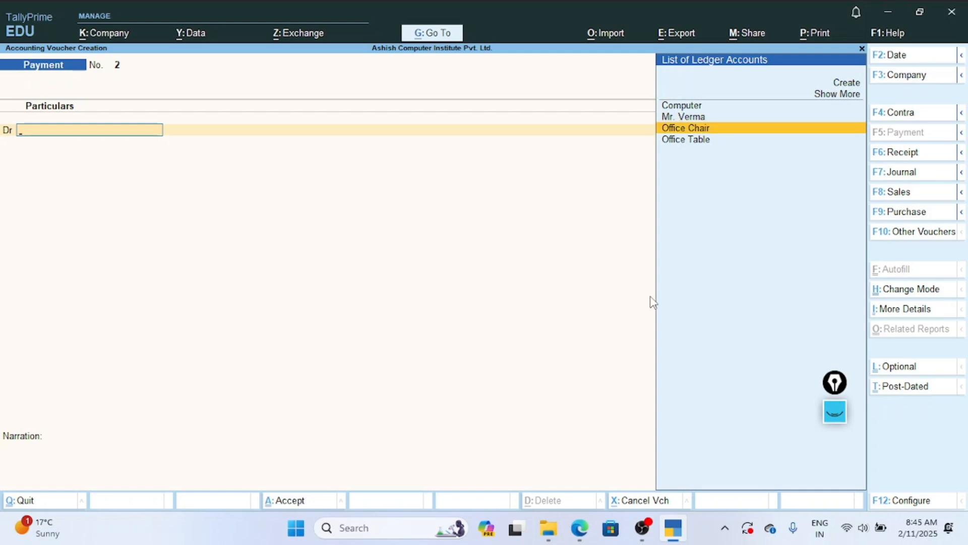
pyautogui.press('Return')
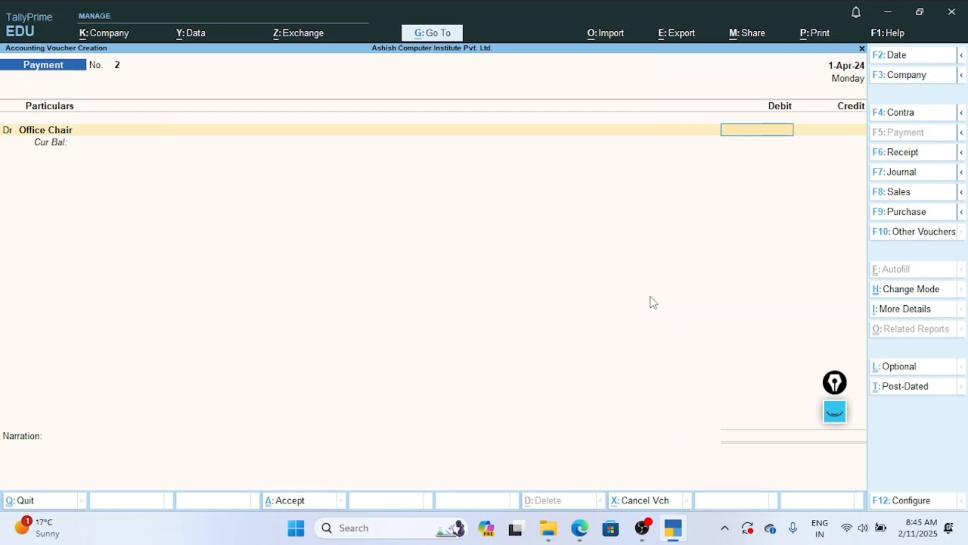
pyautogui.write('4000')
pyautogui.press('Return')
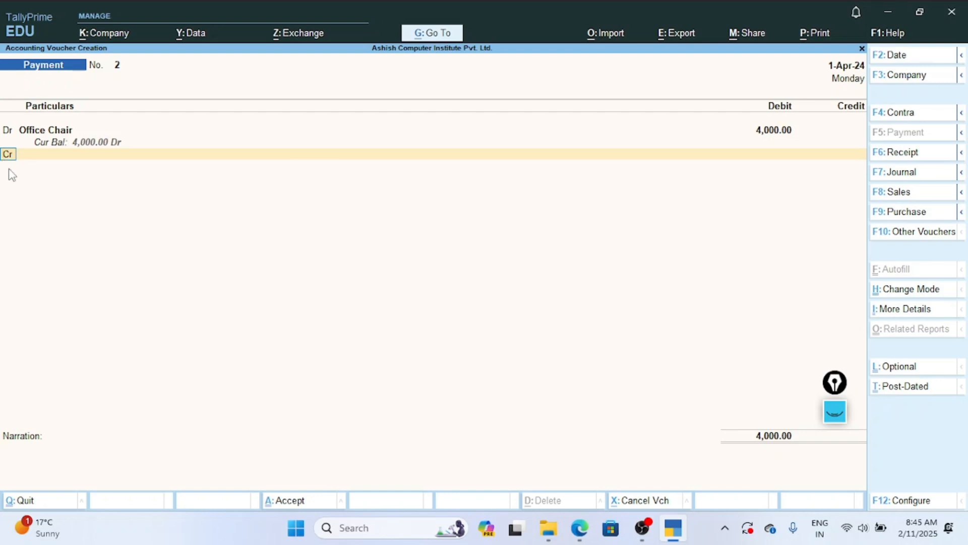
# Make the second voucher line a debit entry and debit Office Table with 3,500.
pyautogui.write('d')
pyautogui.press('Return')
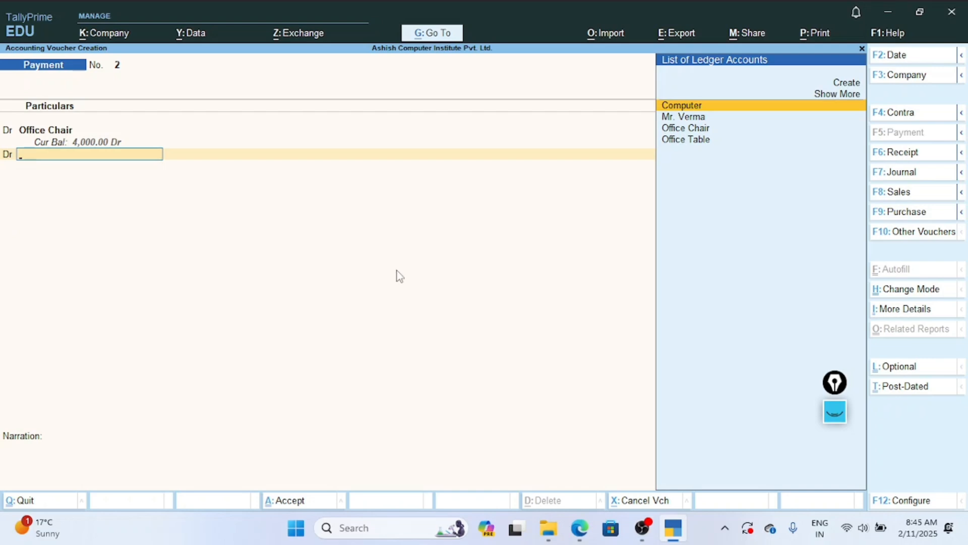
pyautogui.press('Down')
pyautogui.press('Down')
pyautogui.press('Down')
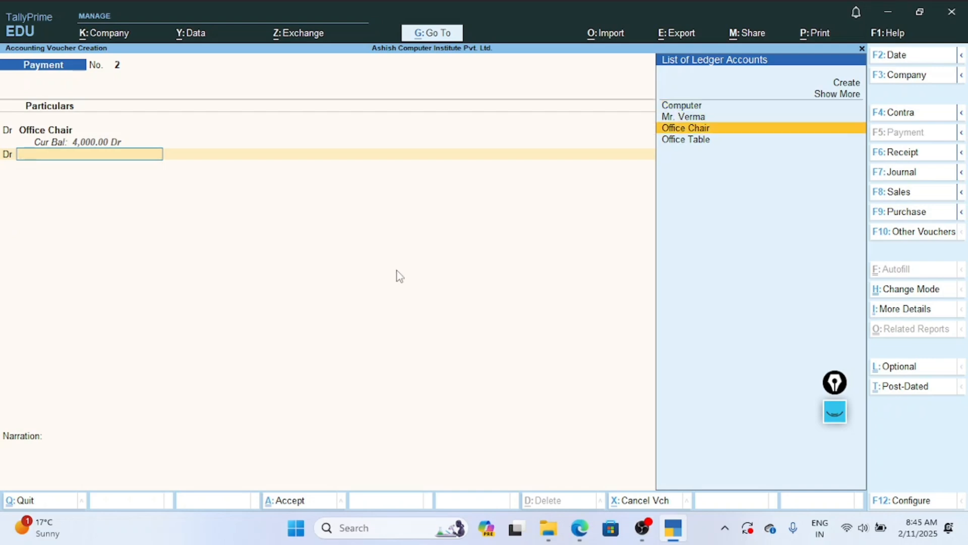
pyautogui.press('Return')
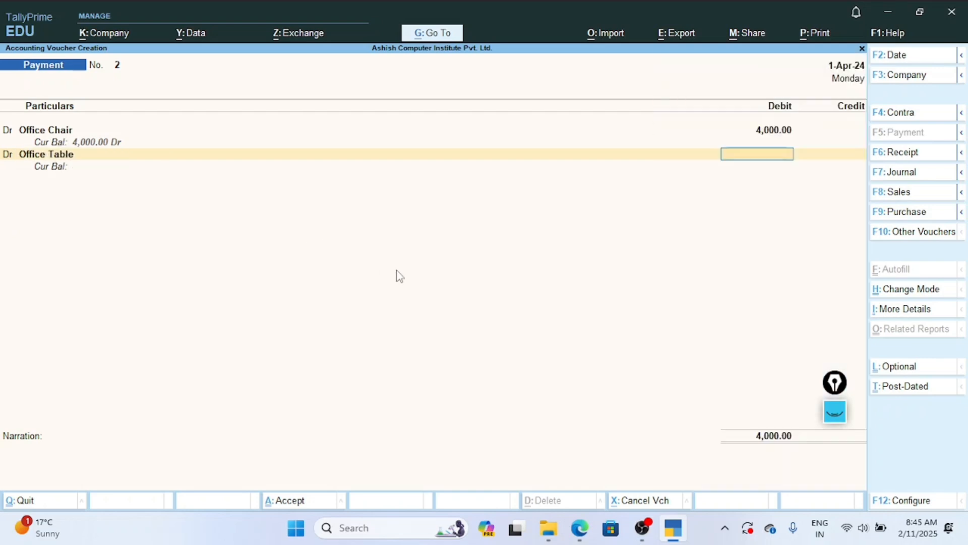
pyautogui.write('3500')
pyautogui.press('Return')
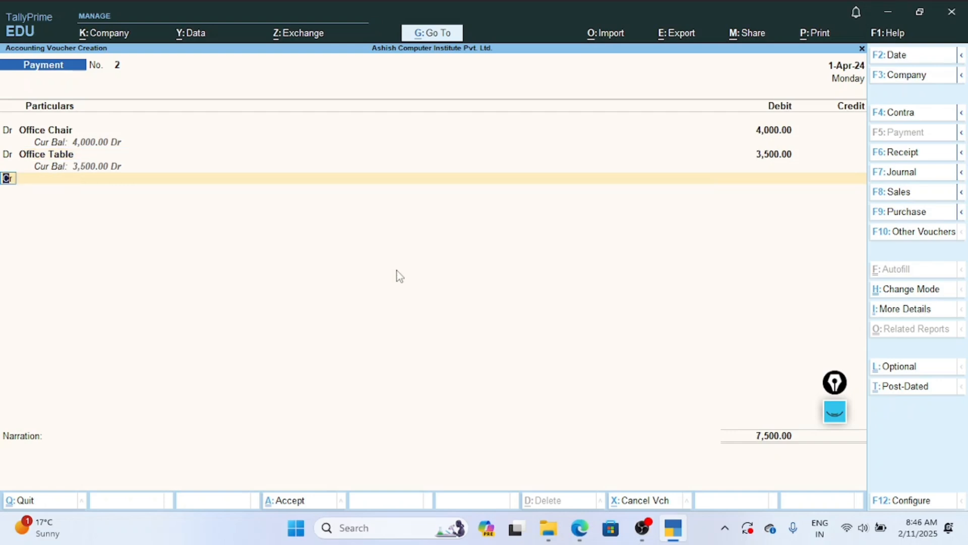
# Credit Cash with 7,500 in the Payment voucher, enter the narration "ass", and save the voucher.
pyautogui.press('Return')
pyautogui.press('Return')
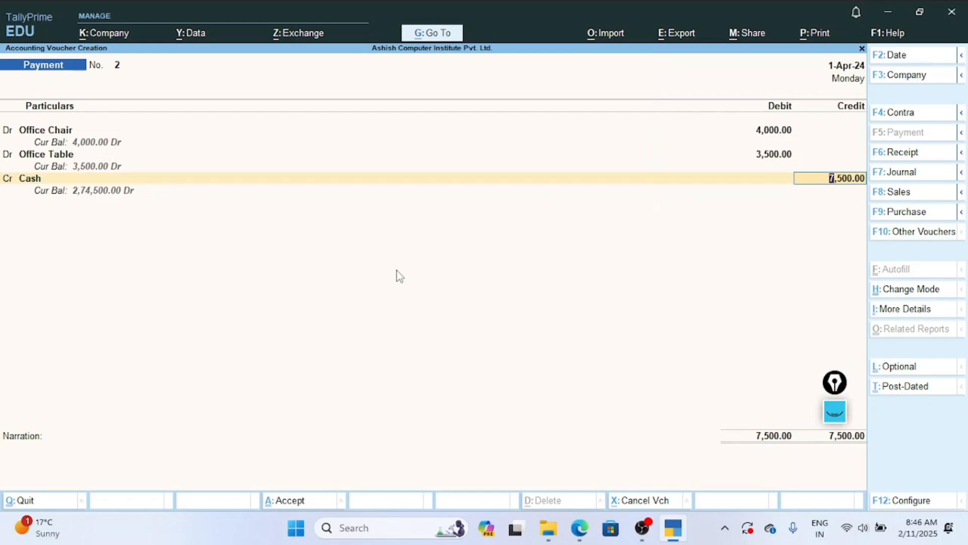
pyautogui.press('Return')
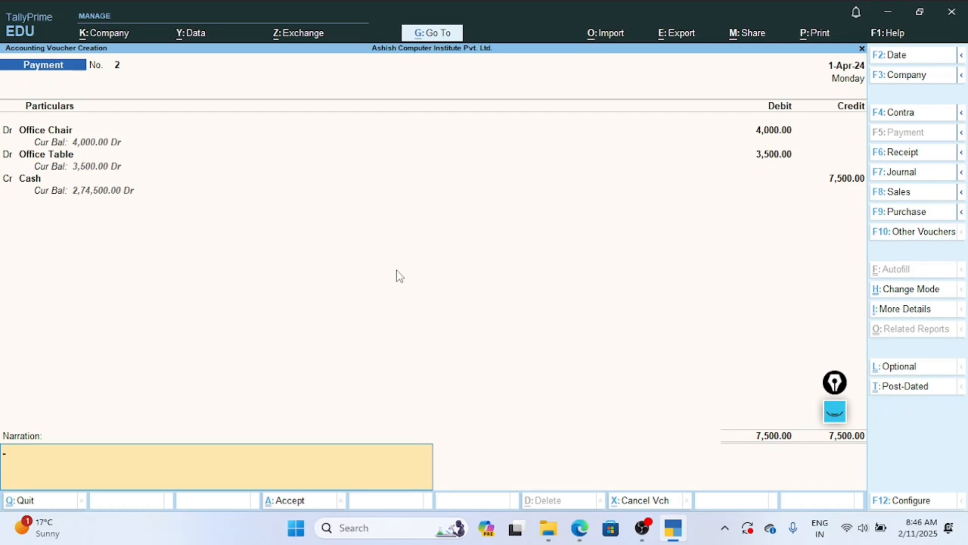
pyautogui.write('assets')
pyautogui.press('Return')
pyautogui.press('Return')
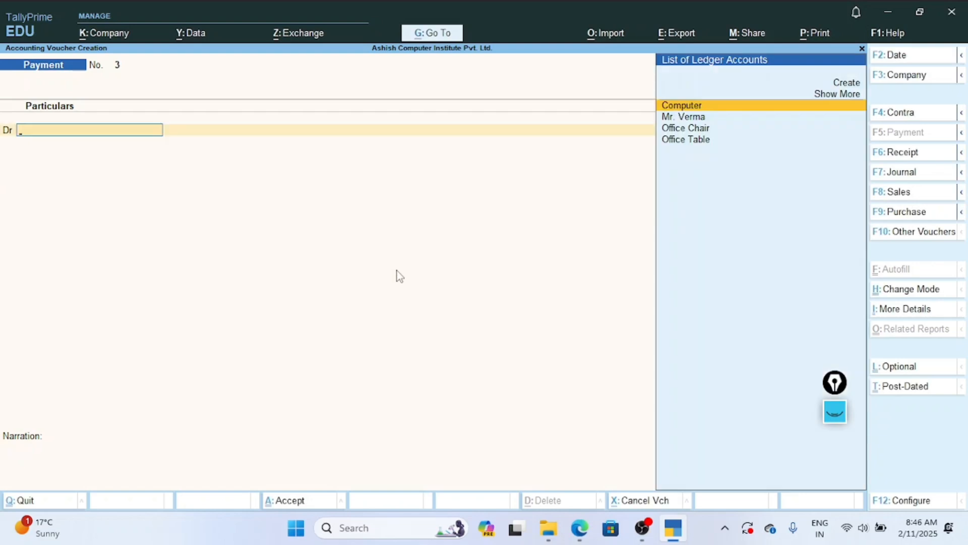
# Leave voucher creation and review the fixed assets and cash-in-hand on the company's Balance Sheet.
pyautogui.press('Escape')
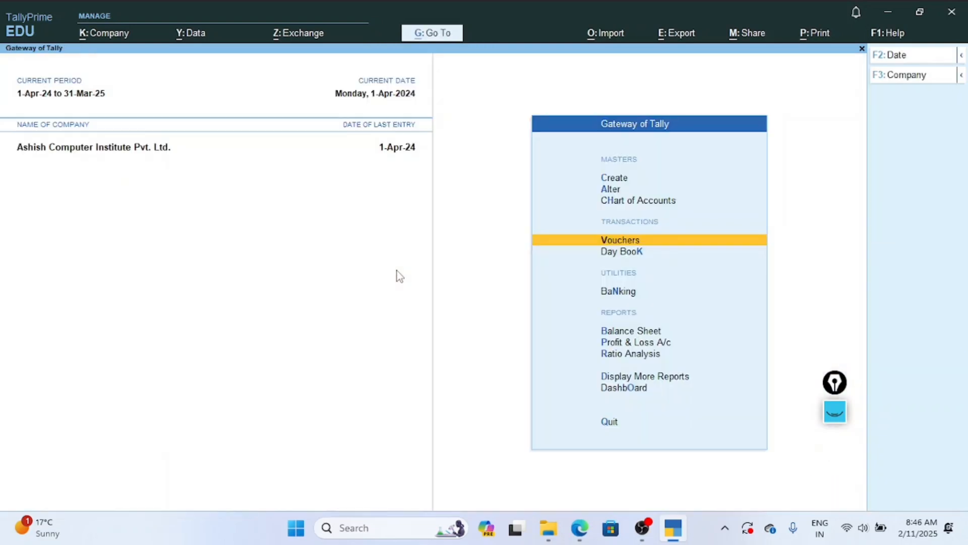
pyautogui.press('Down')
pyautogui.press('Down')
pyautogui.press('Down')
pyautogui.press('Return')
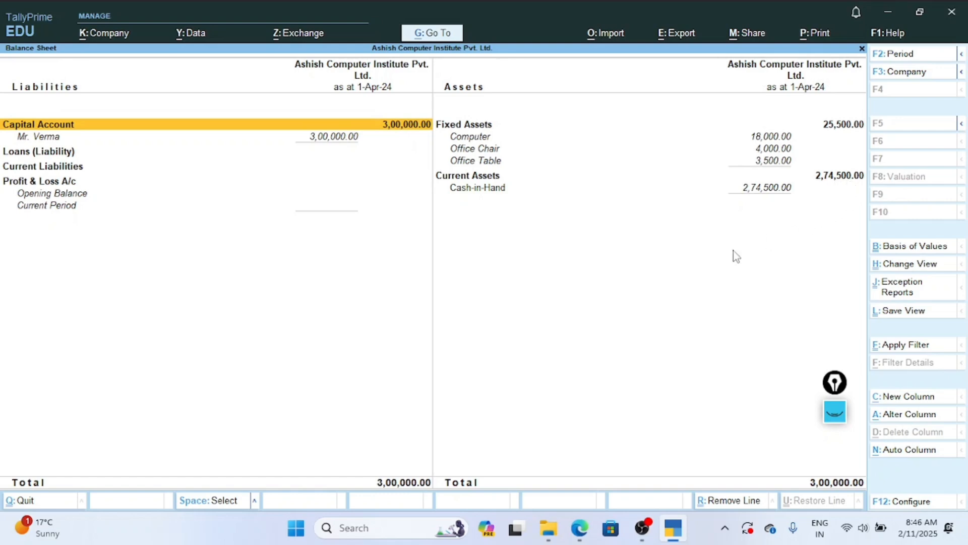
pyautogui.press('Escape')
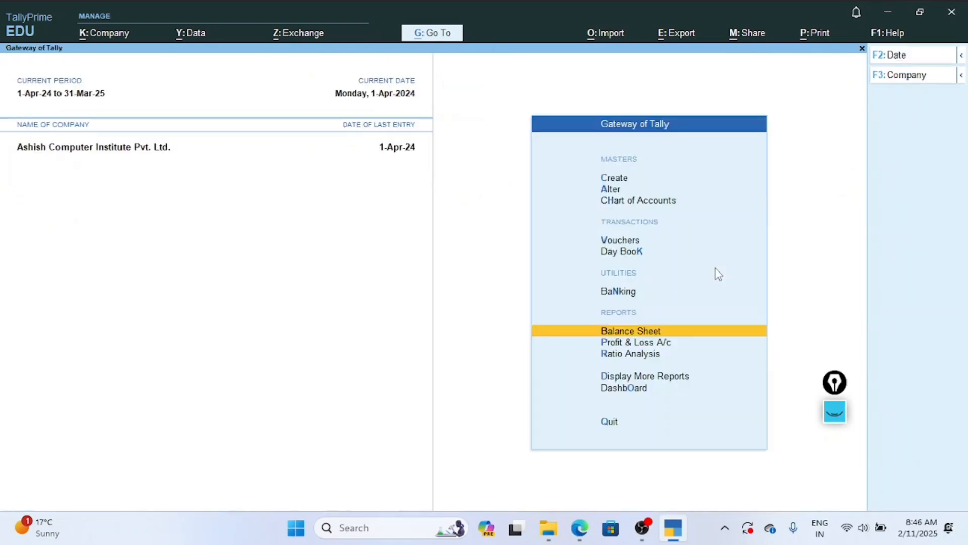
# Open a new voucher from the Gateway of Tally and check the next Exercise 2 transaction in the PDF notes before returning to TallyPrime.
pyautogui.press('Up')
pyautogui.press('Up')
pyautogui.press('Up')
pyautogui.press('Down')
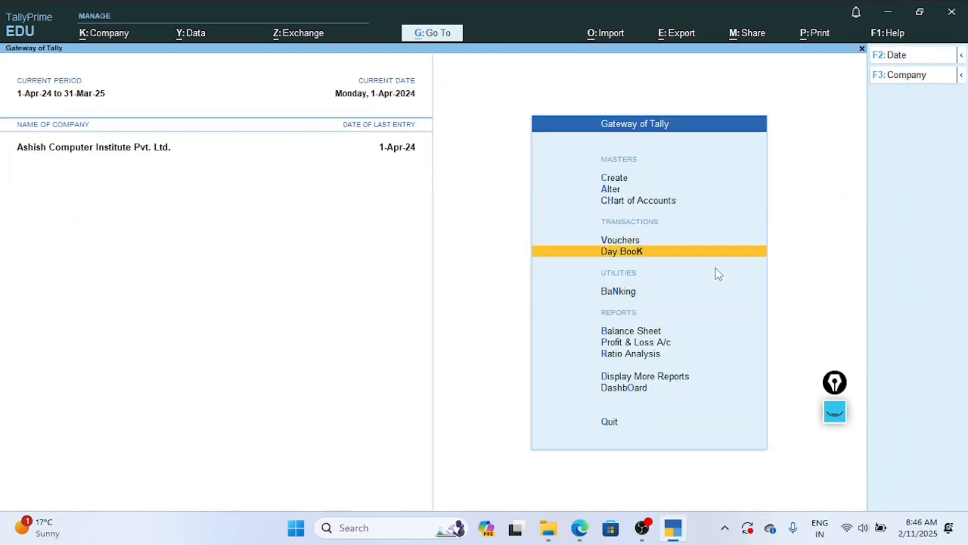
pyautogui.press('Up')
pyautogui.press('Return')
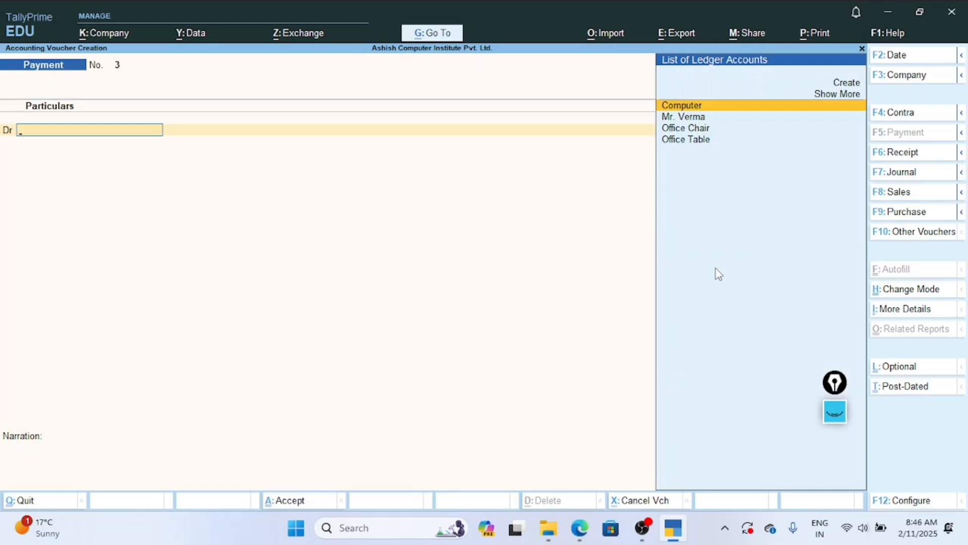
pyautogui.click(580, 528)
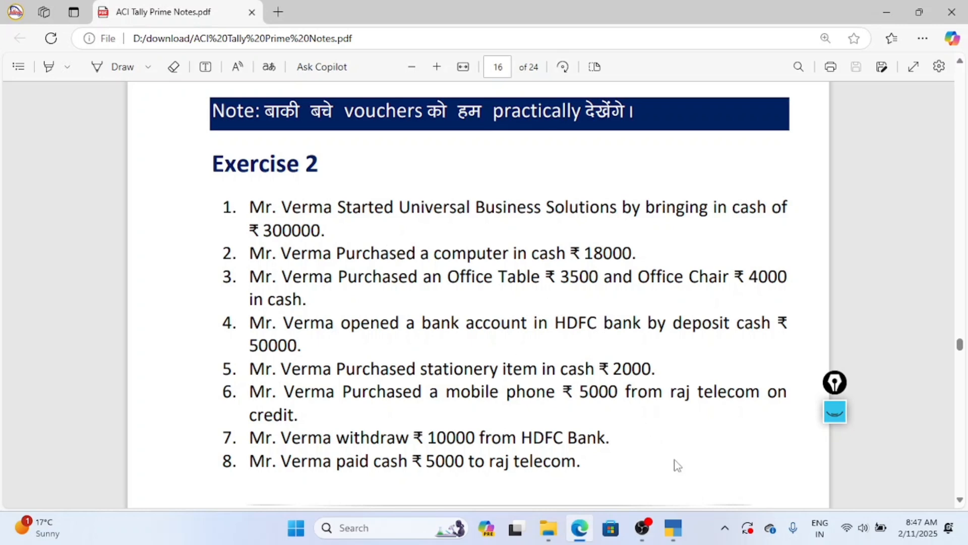
pyautogui.click(673, 527)
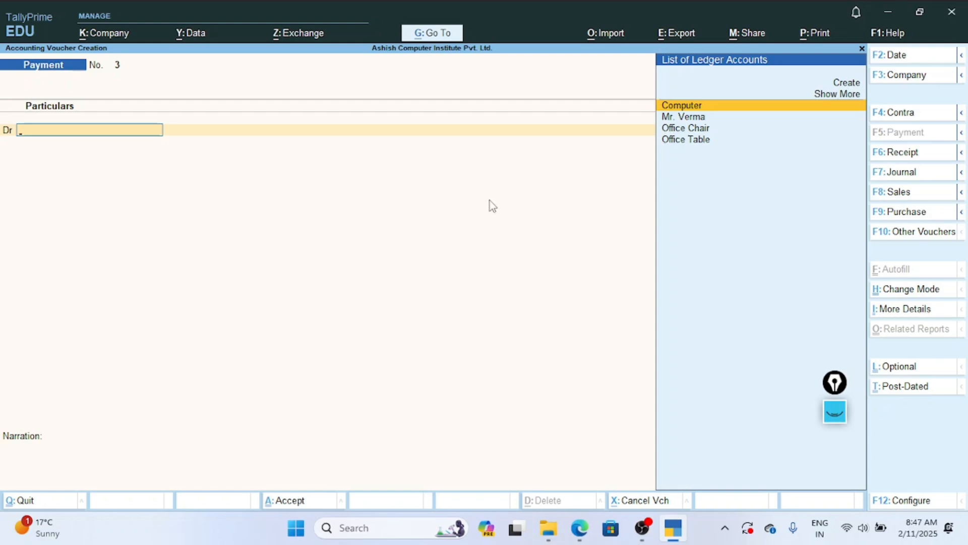
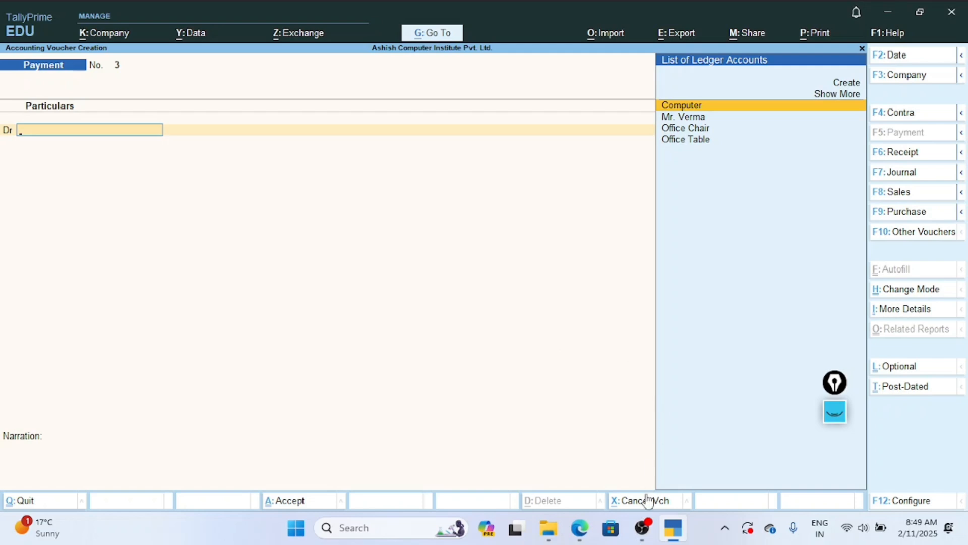
# Switch the new voucher to a Contra voucher and credit Cash with 50,000.
pyautogui.moveTo(578, 535)
pyautogui.press('F4')
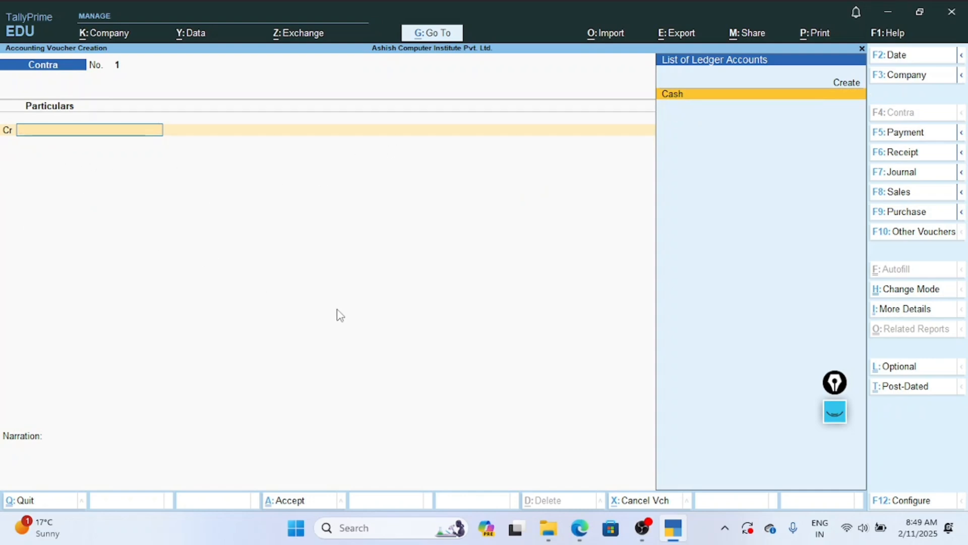
pyautogui.press('Return')
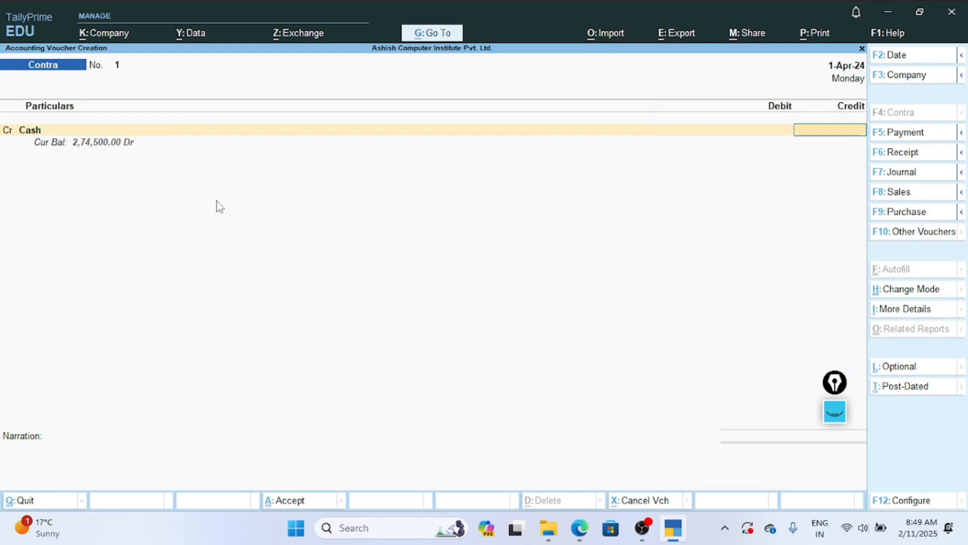
pyautogui.write('50000')
pyautogui.press('Return')
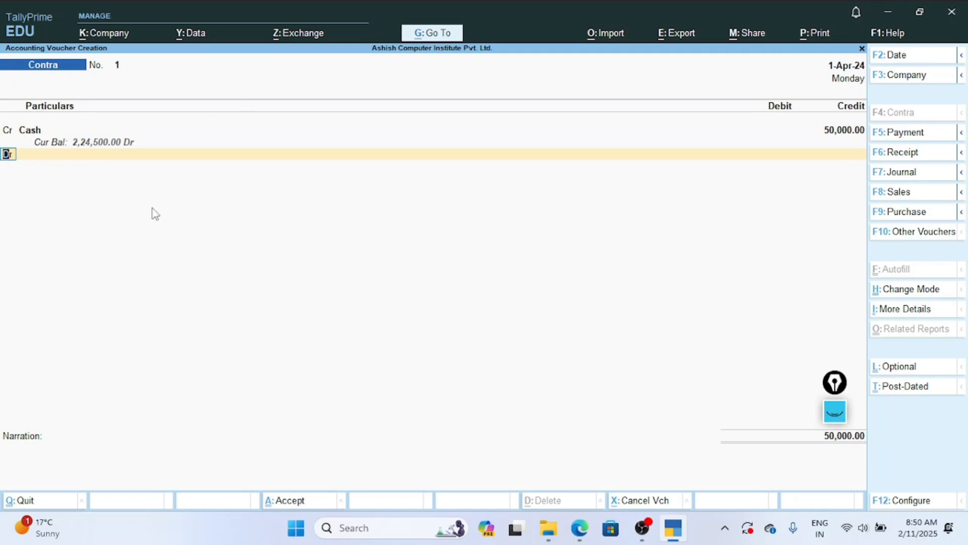
# Start a new ledger for the Contra voucher's debit line, named HDFC, under the Bank Accounts group.
pyautogui.press('Return')
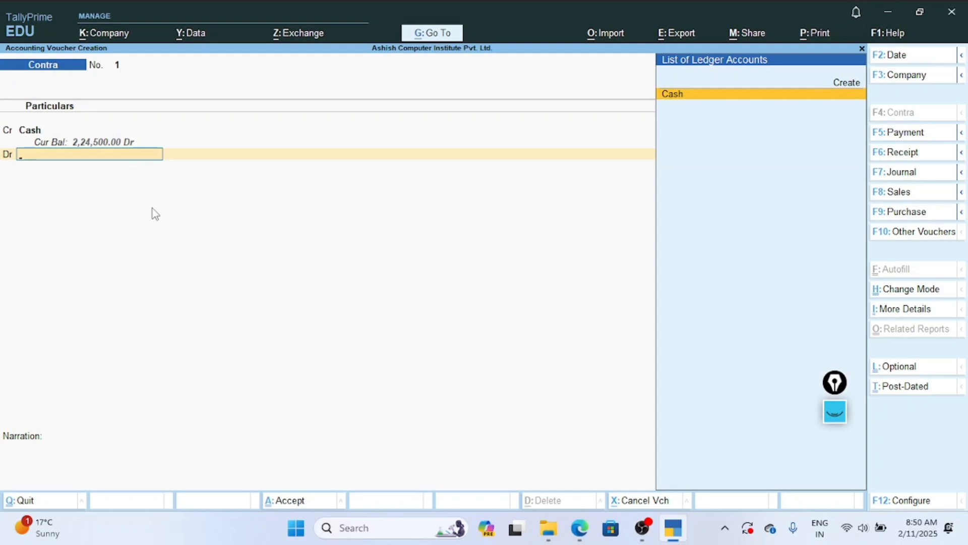
pyautogui.press('Up')
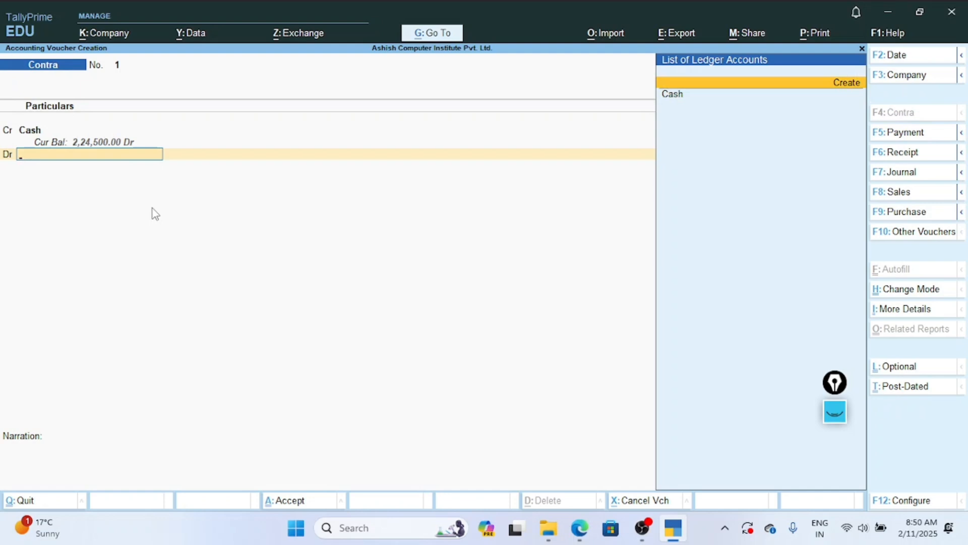
pyautogui.press('Return')
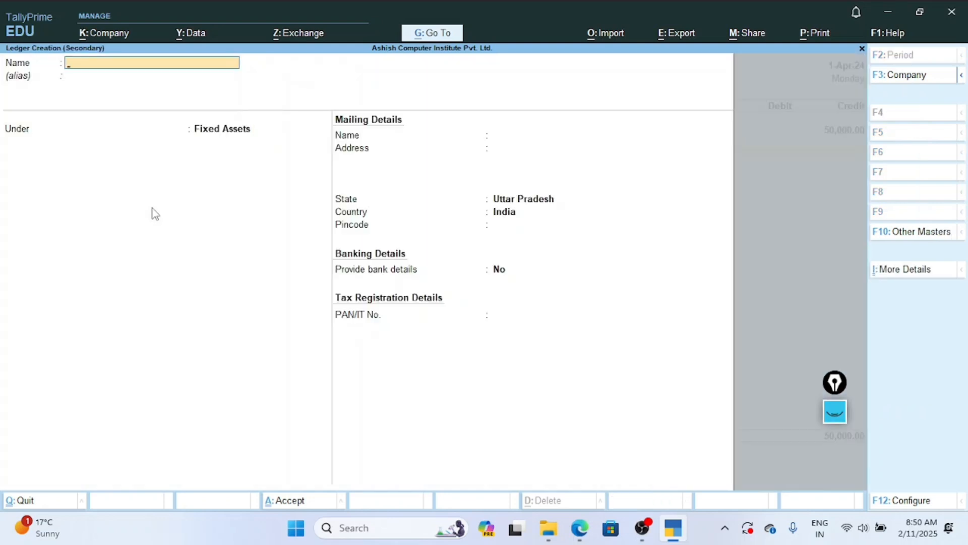
pyautogui.write('S')
pyautogui.press('BackSpace')
pyautogui.write('H')
pyautogui.write('D')
pyautogui.write('FT')
pyautogui.press('BackSpace')
pyautogui.write('C')
pyautogui.press('Return')
pyautogui.press('Return')
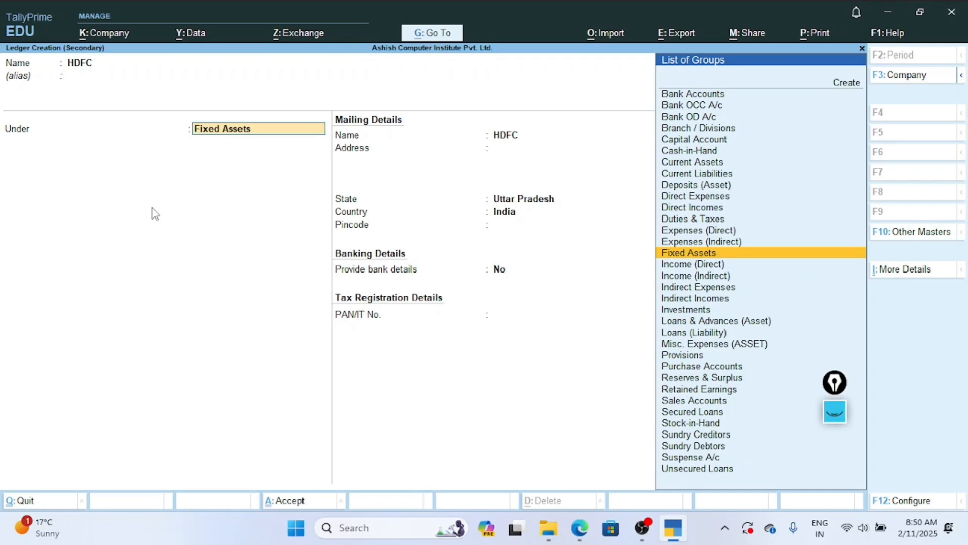
pyautogui.write('B')
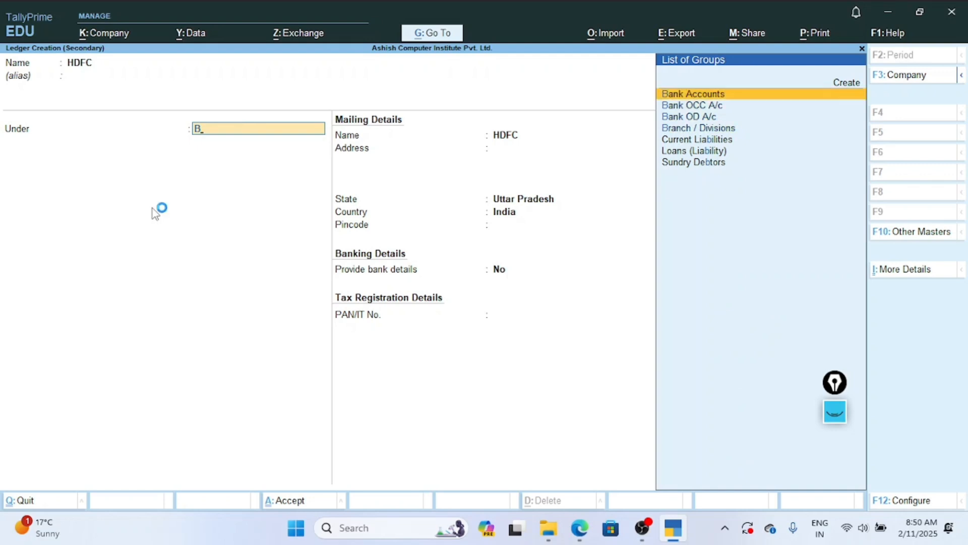
pyautogui.press('Return')
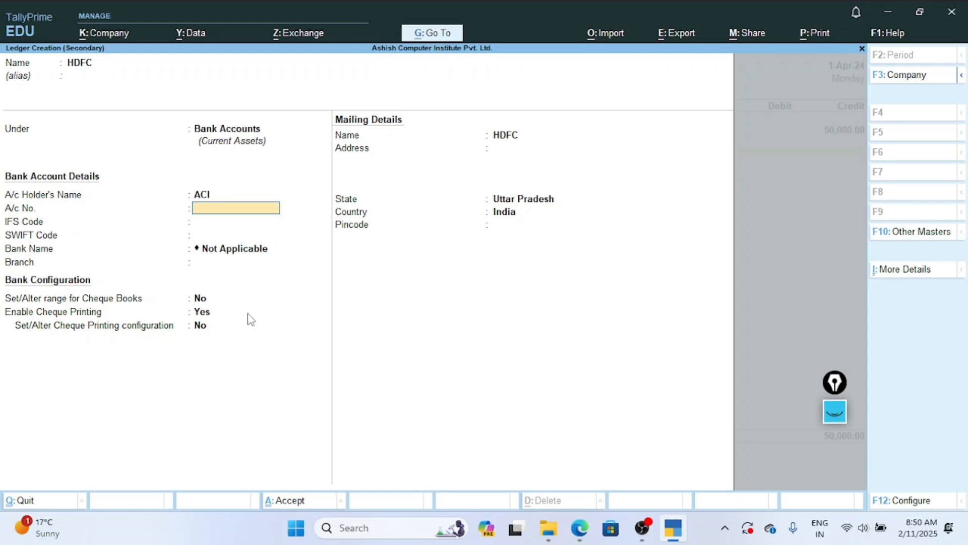
# Keep the default bank details, fill in the HDFC ledger's mailing address with state Uttar Pradesh, and save the ledger.
pyautogui.press('Return')
pyautogui.press('Return')
pyautogui.press('Return')
pyautogui.press('Return')
pyautogui.press('Return')
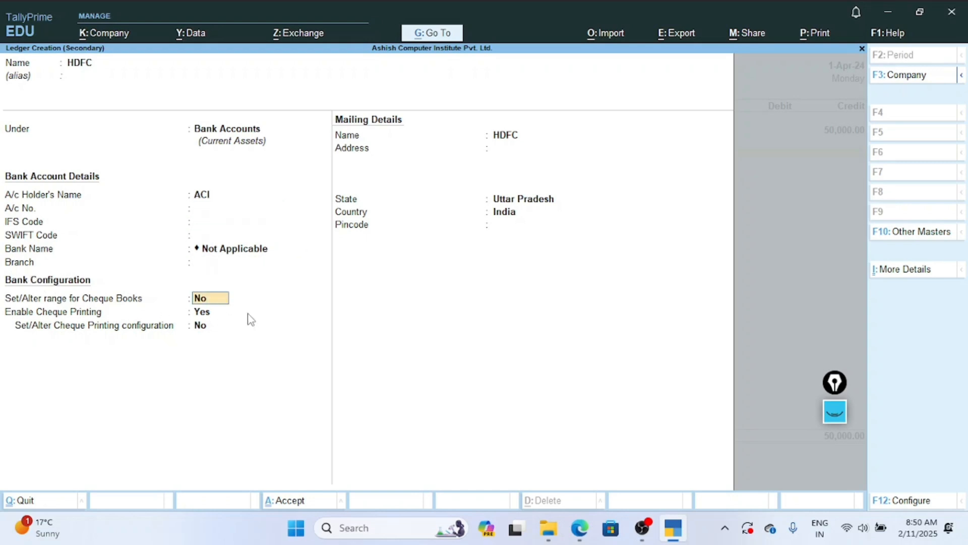
pyautogui.press('Return')
pyautogui.press('Return')
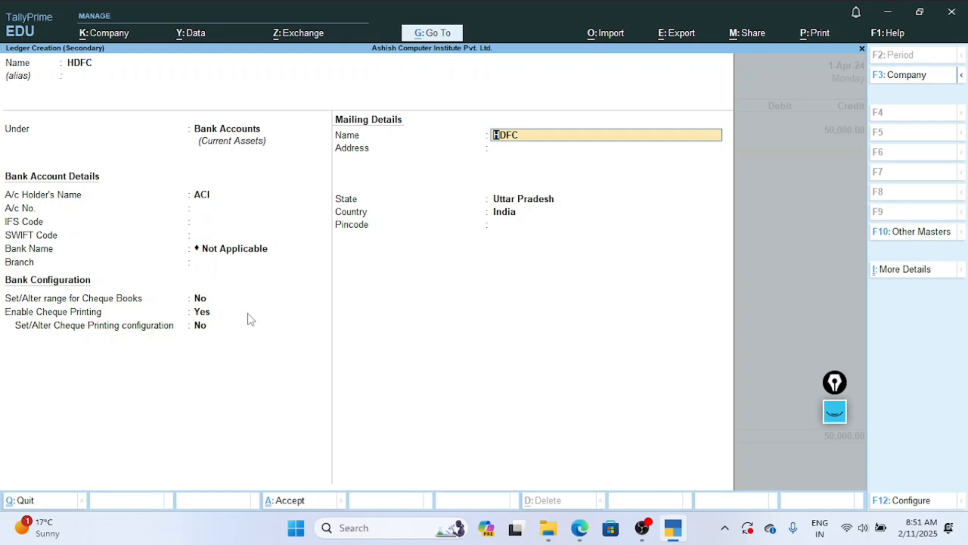
pyautogui.press('Return')
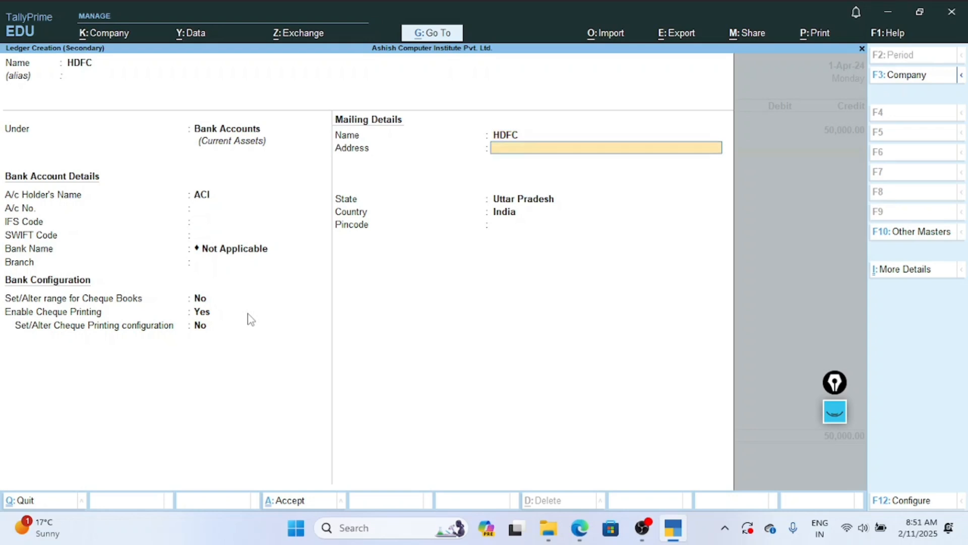
pyautogui.write('Mangarh Kunda')
pyautogui.press('Return')
pyautogui.press('Return')
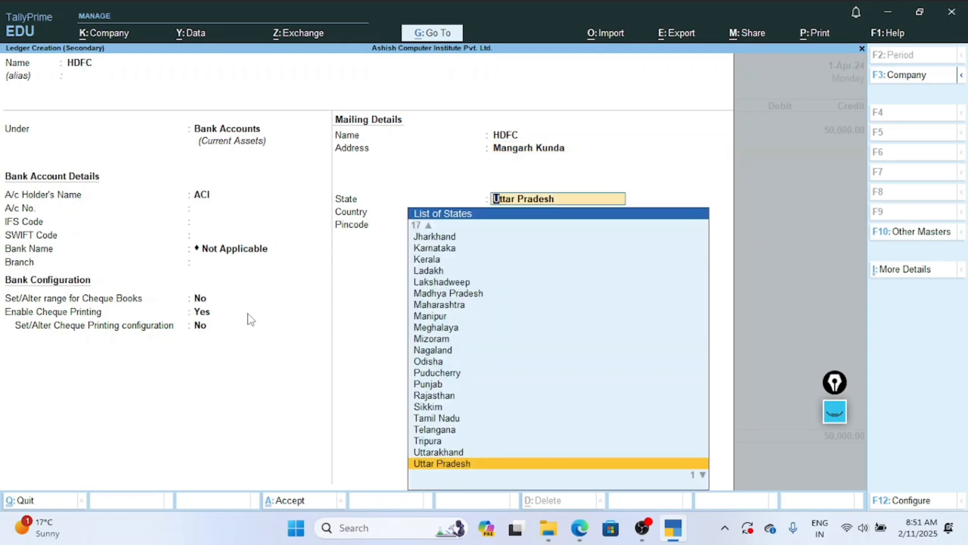
pyautogui.press('Return')
pyautogui.press('Return')
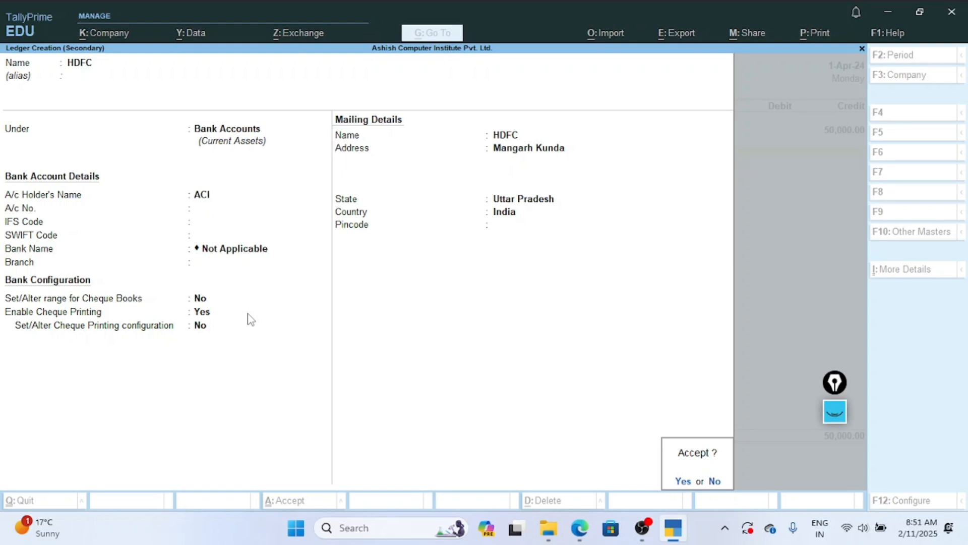
pyautogui.press('Return')
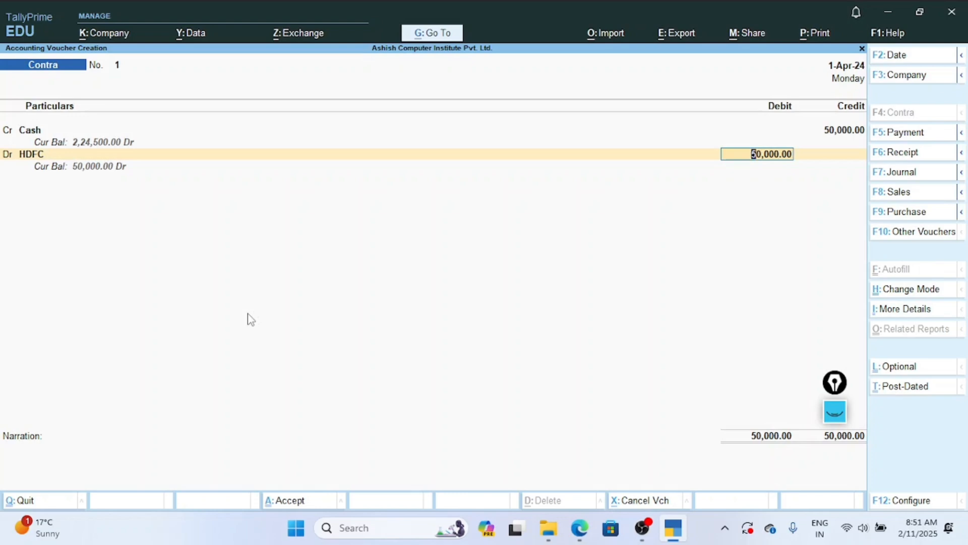
# Debit HDFC with 50,000 as a cash bank allocation and enter 100 notes of 500 in the denominations.
pyautogui.press('Return')
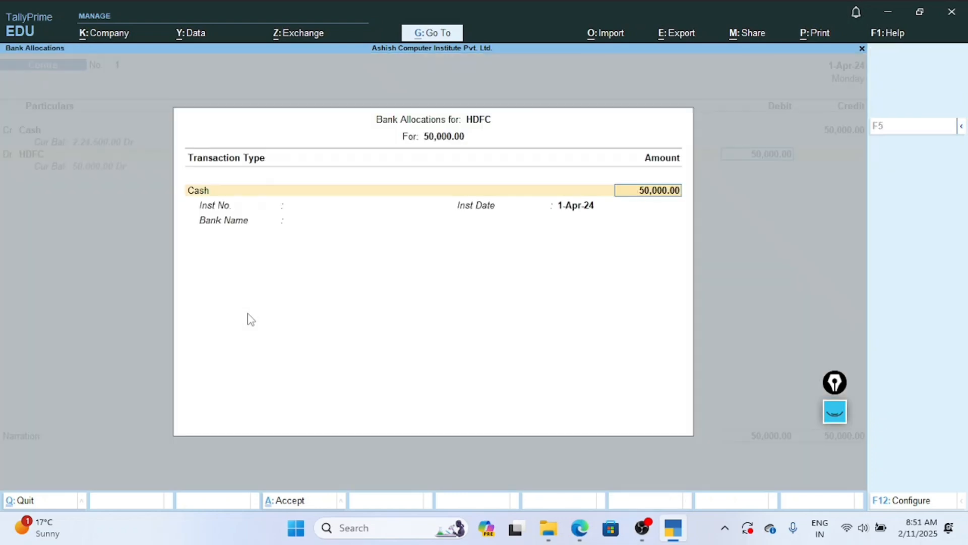
pyautogui.press('Return')
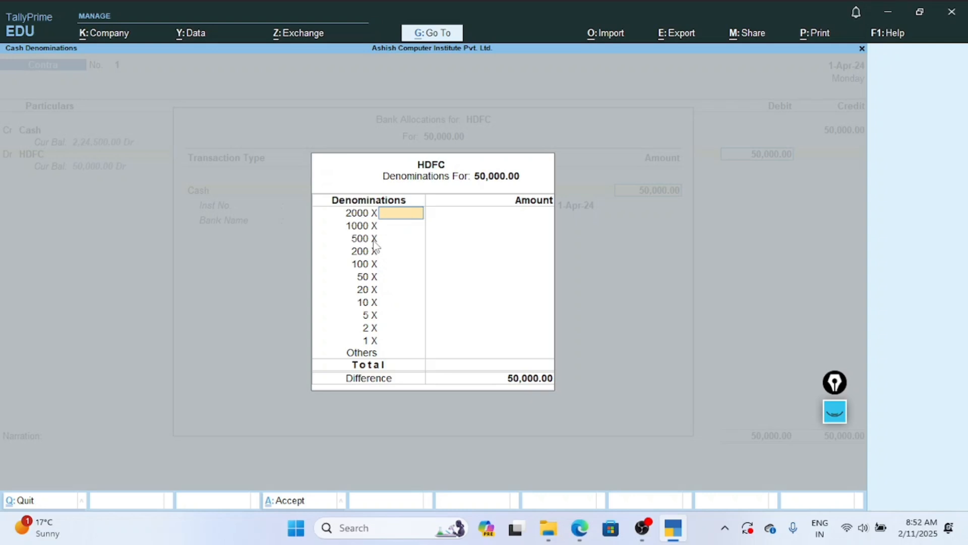
pyautogui.press('Return')
pyautogui.press('Return')
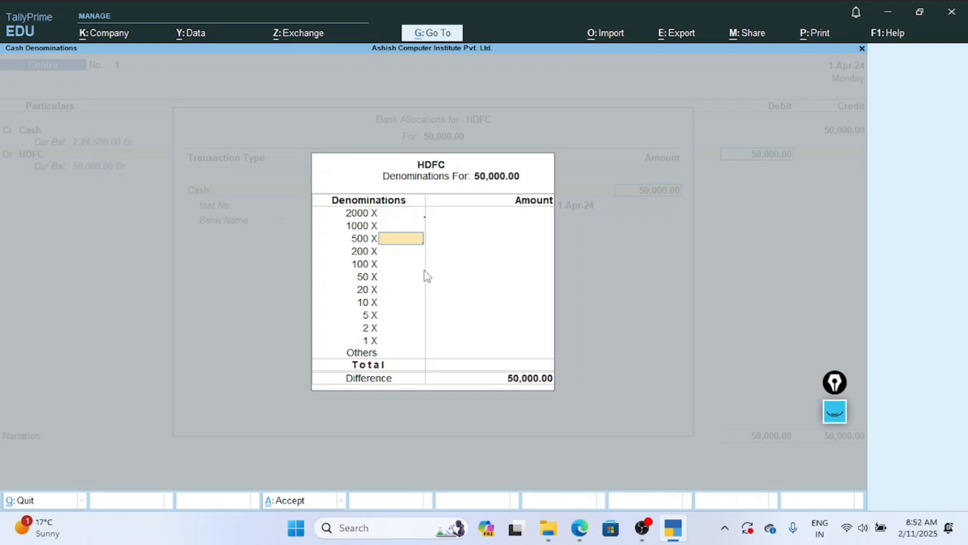
pyautogui.write('100')
pyautogui.press('Return')
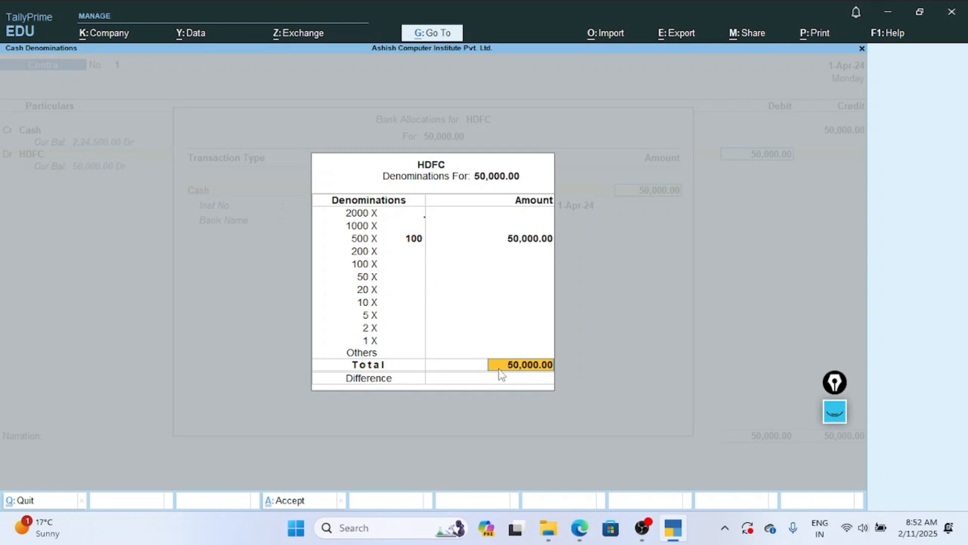
# Change the cash denominations to 80 notes of 500 and 50 notes of 200, and complete the HDFC bank allocation.
pyautogui.click(410, 241)
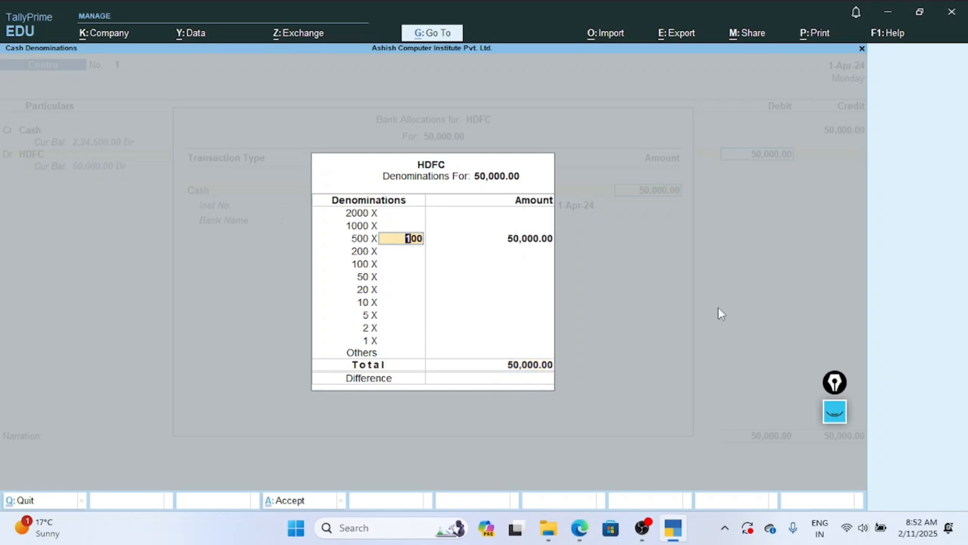
pyautogui.write('80')
pyautogui.press('Return')
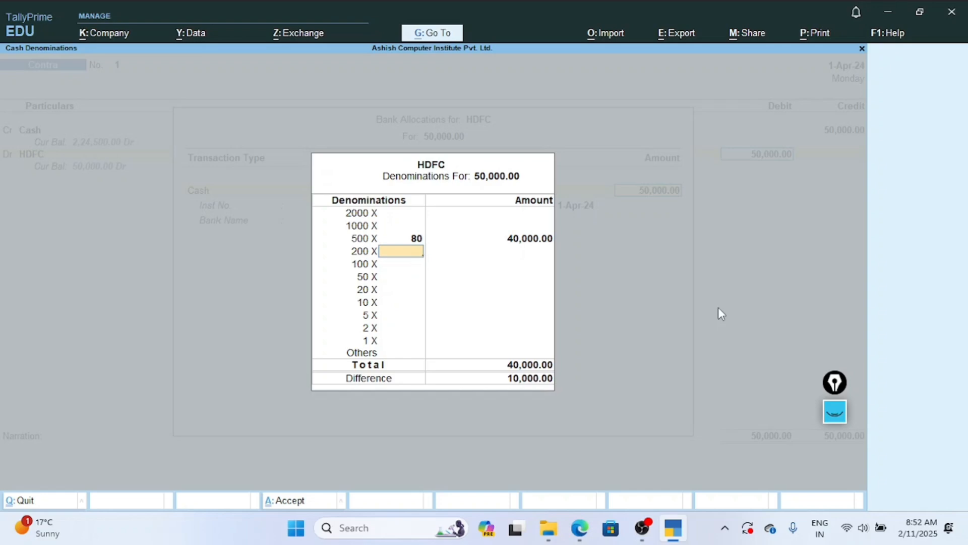
pyautogui.write('400')
pyautogui.press('Return')
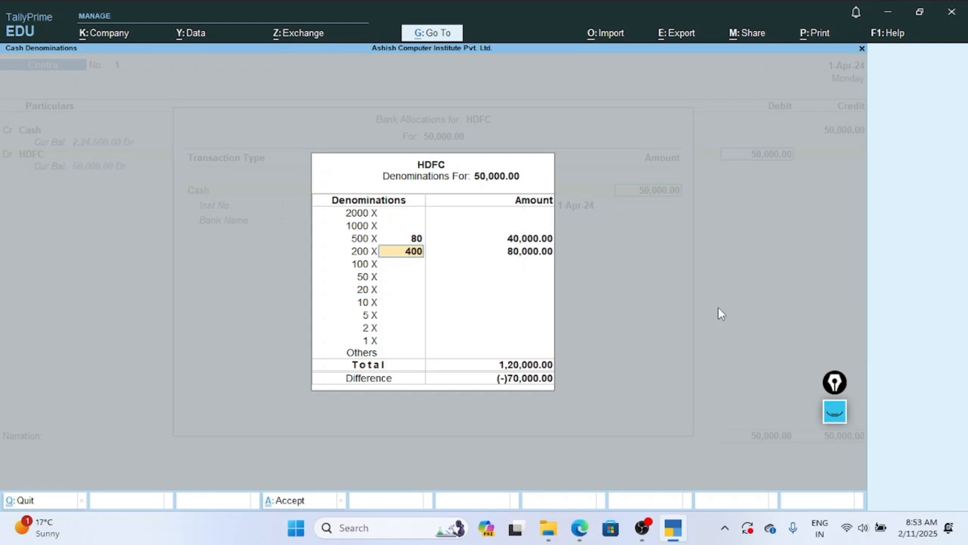
pyautogui.write('50')
pyautogui.press('Return')
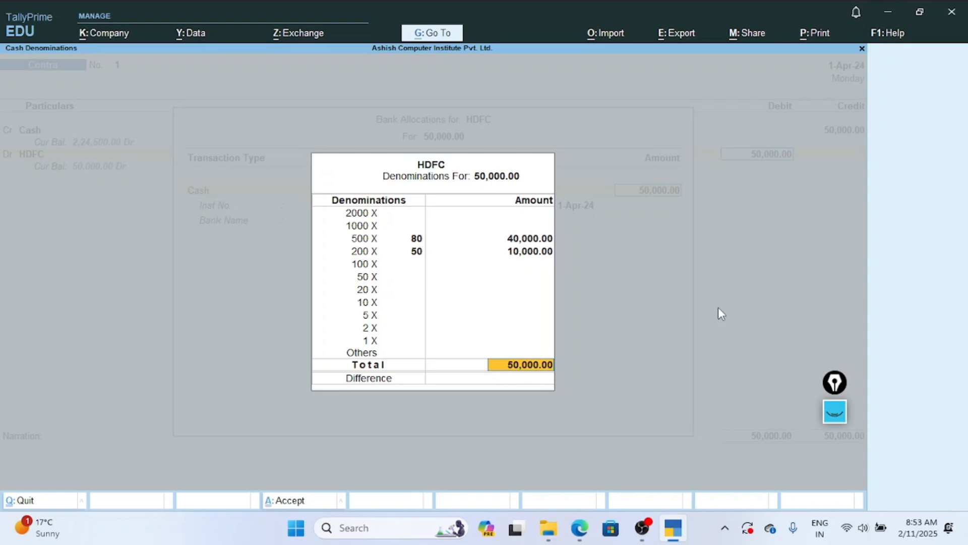
pyautogui.press('Return')
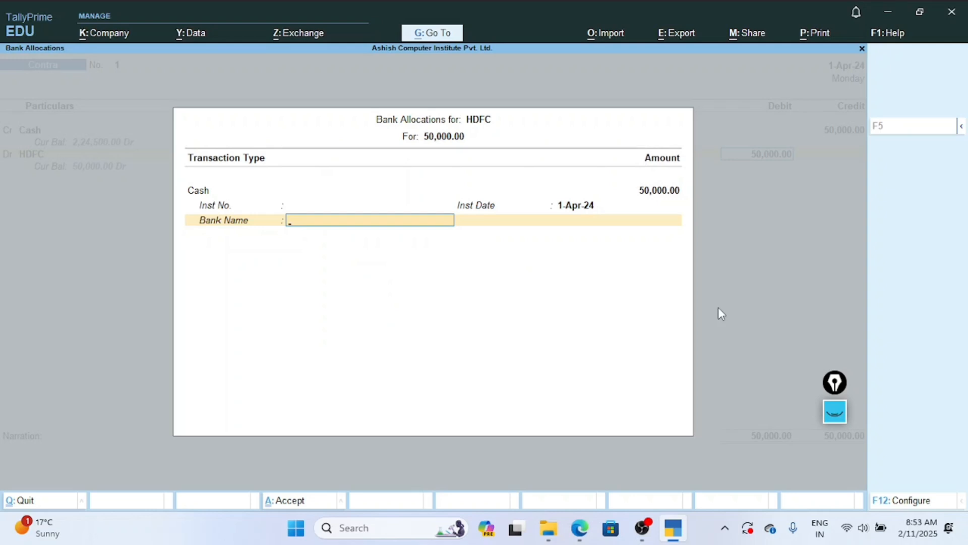
pyautogui.press('Return')
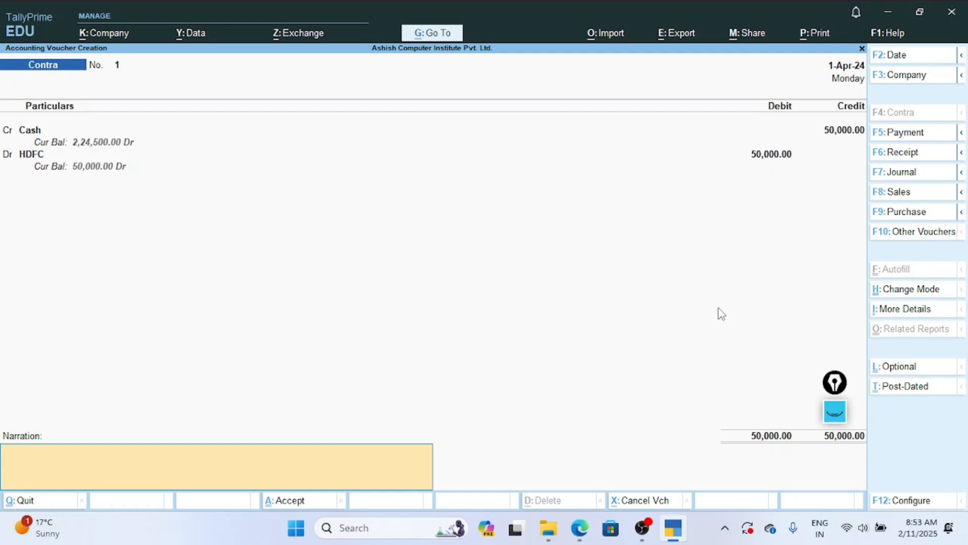
# Enter the narration "money transfer in HDFC Bank" and save the Contra voucher.
pyautogui.write('money transe')
pyautogui.press('BackSpace')
pyautogui.write('se')
pyautogui.write('fer')
pyautogui.write(' in')
pyautogui.write(' D')
pyautogui.press('BackSpace')
pyautogui.write('HDFC Bank')
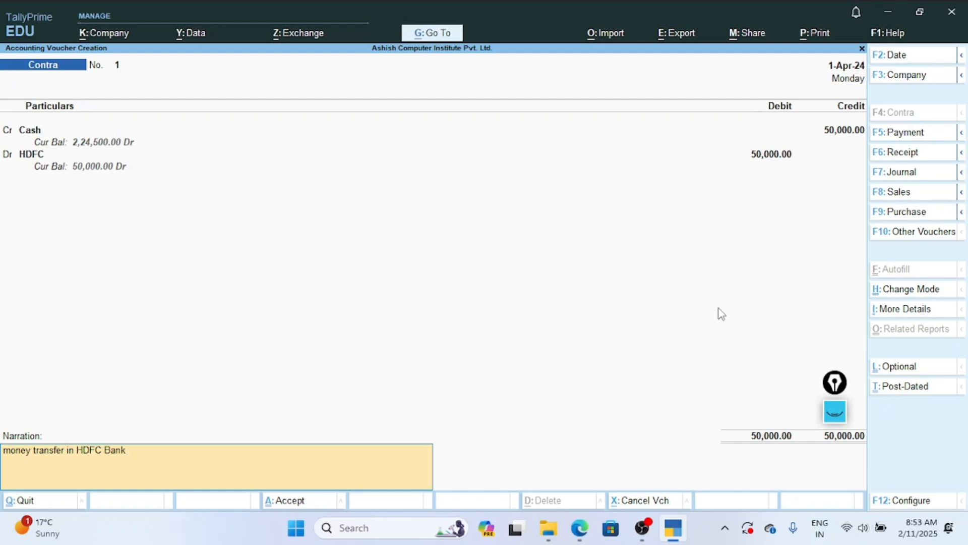
pyautogui.press('Return')
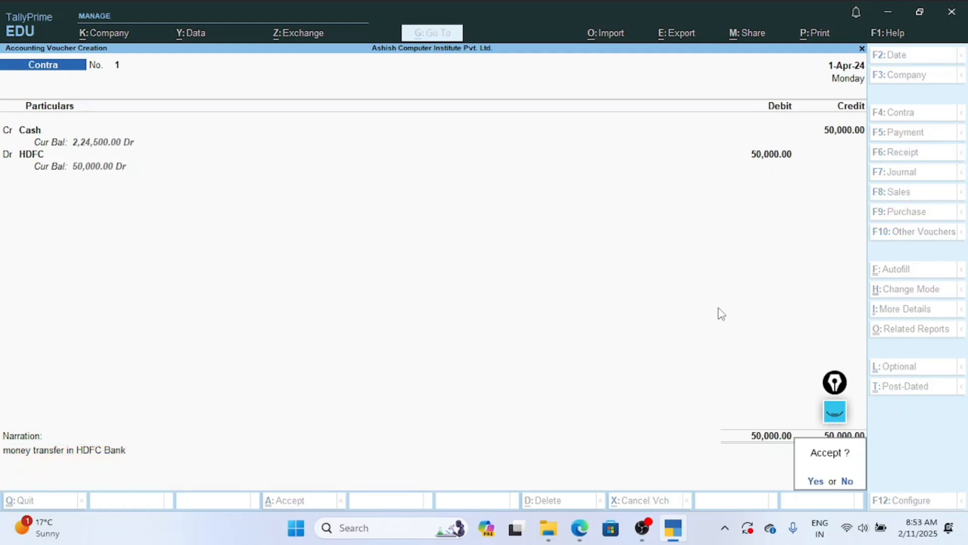
pyautogui.press('Return')
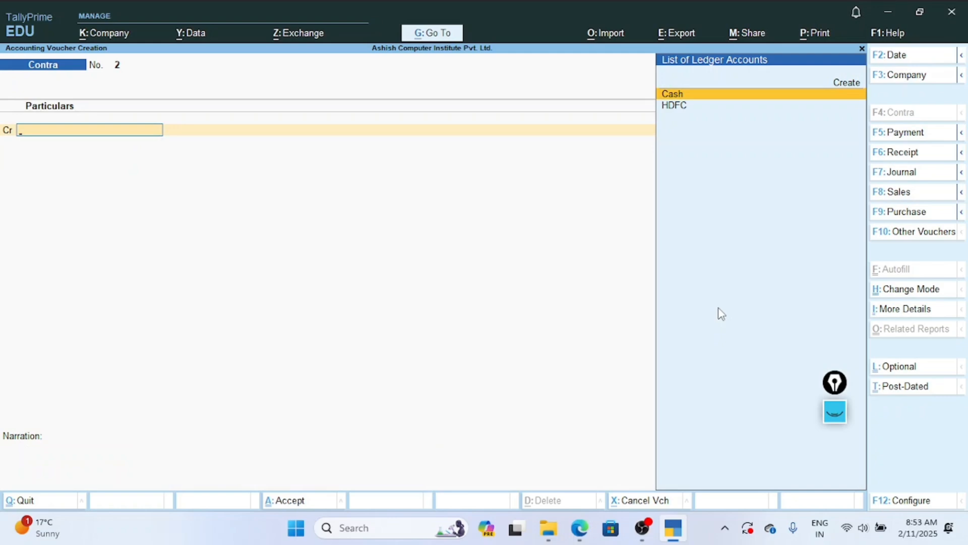
# Leave voucher creation and review the cash-in-hand and bank accounts on the detailed Balance Sheet.
pyautogui.press('Escape')
pyautogui.press('Return')
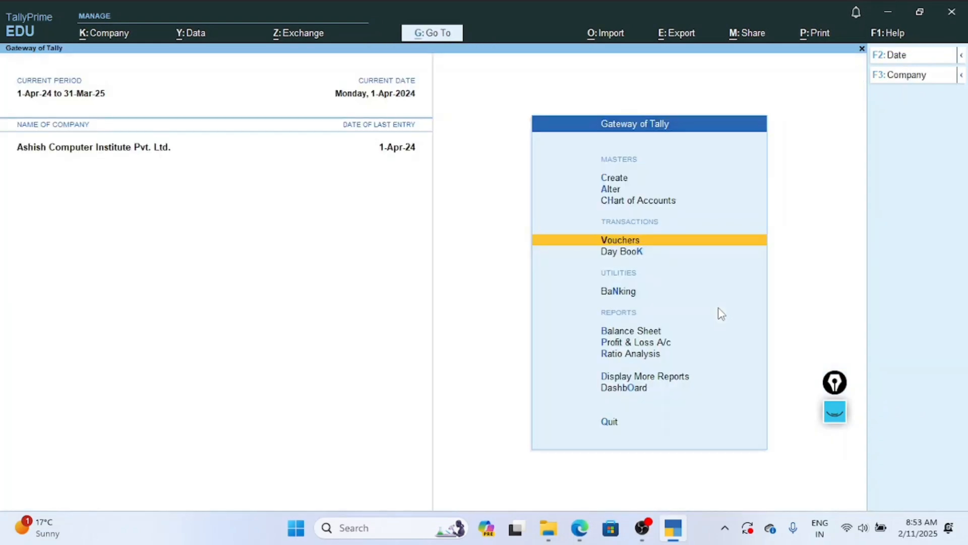
pyautogui.press('Down')
pyautogui.press('Down')
pyautogui.press('Down')
pyautogui.press('Down')
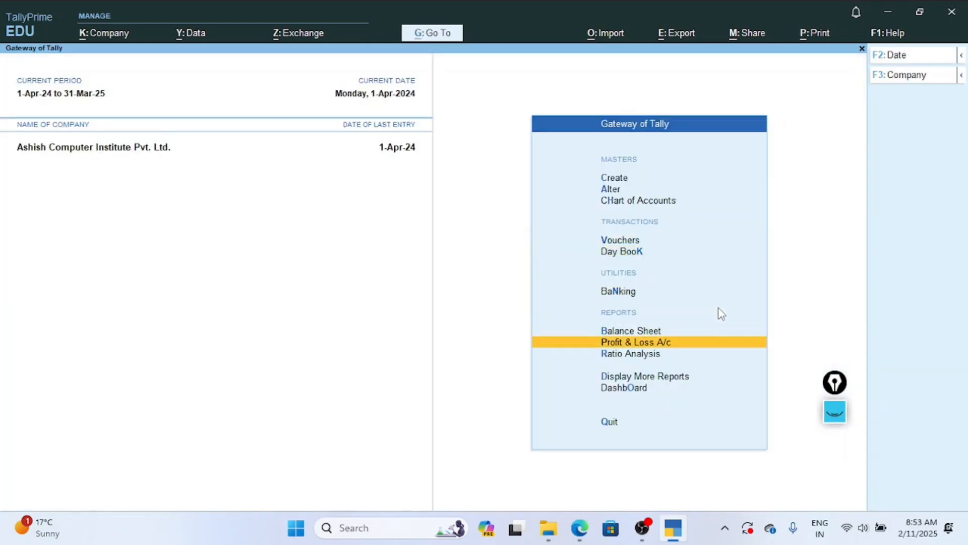
pyautogui.press('Up')
pyautogui.press('Return')
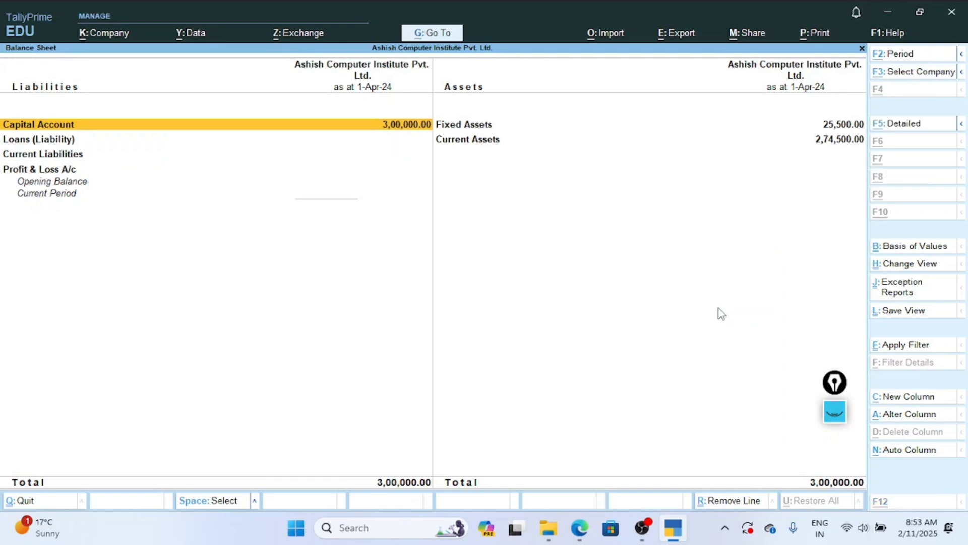
pyautogui.hotkey('alt', 'F5')
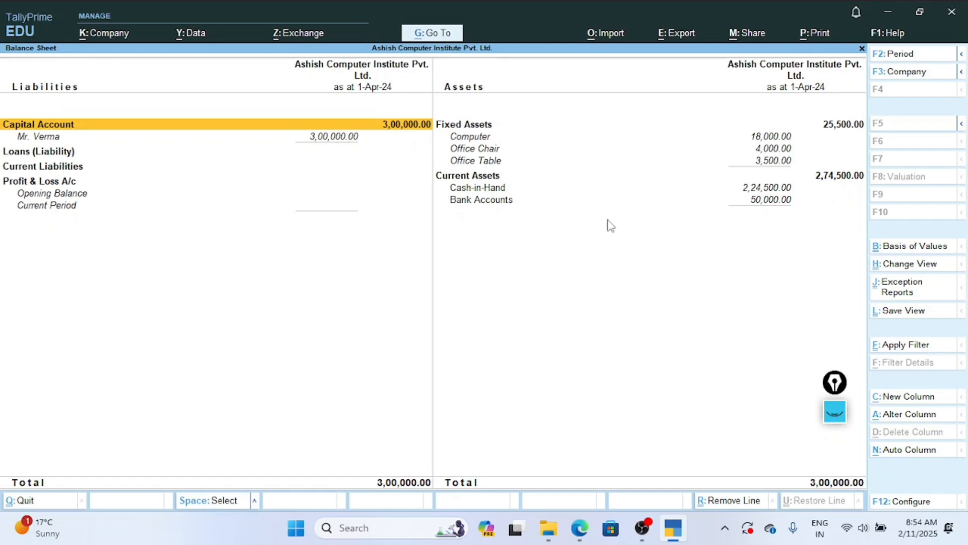
# Close the Balance Sheet and open a new voucher from the Gateway of Tally.
pyautogui.press('Escape')
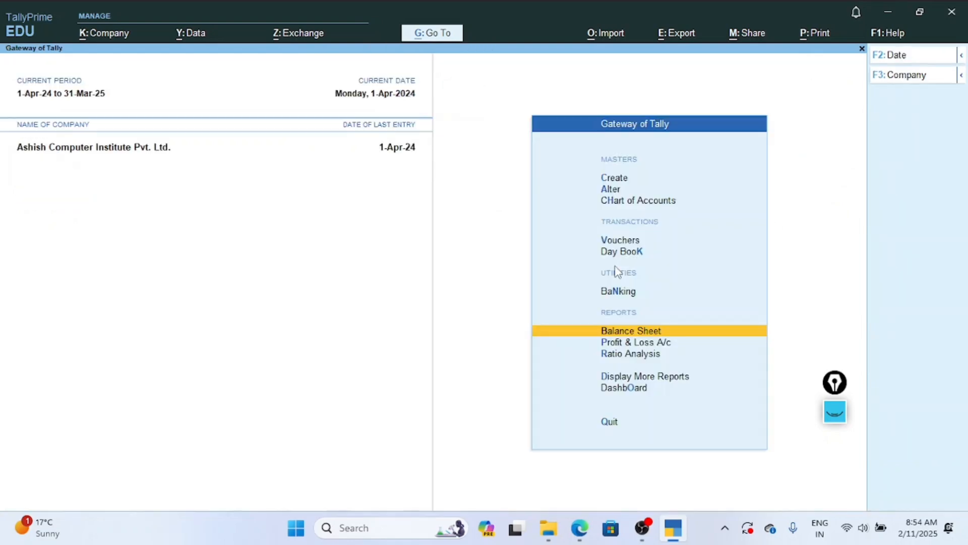
pyautogui.press('Up')
pyautogui.press('Up')
pyautogui.press('Up')
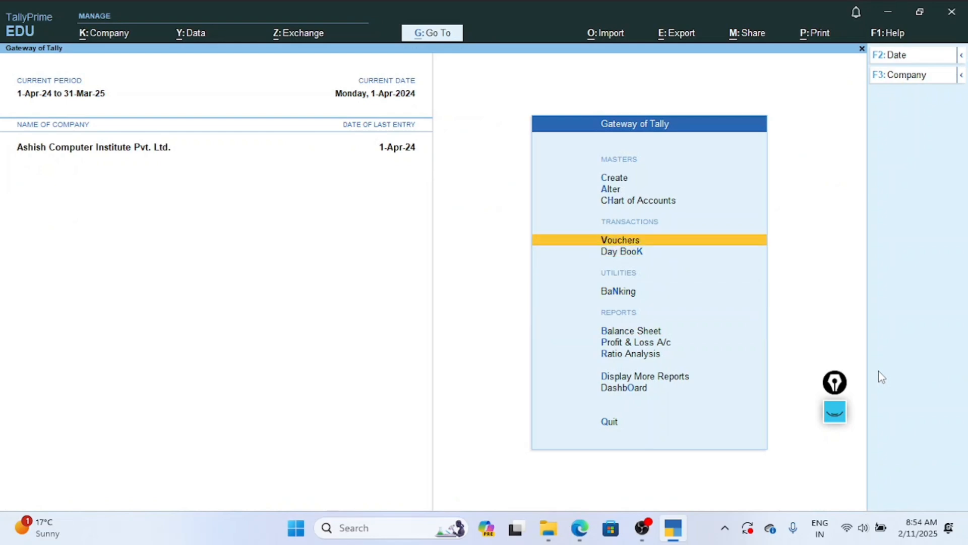
pyautogui.press('Return')
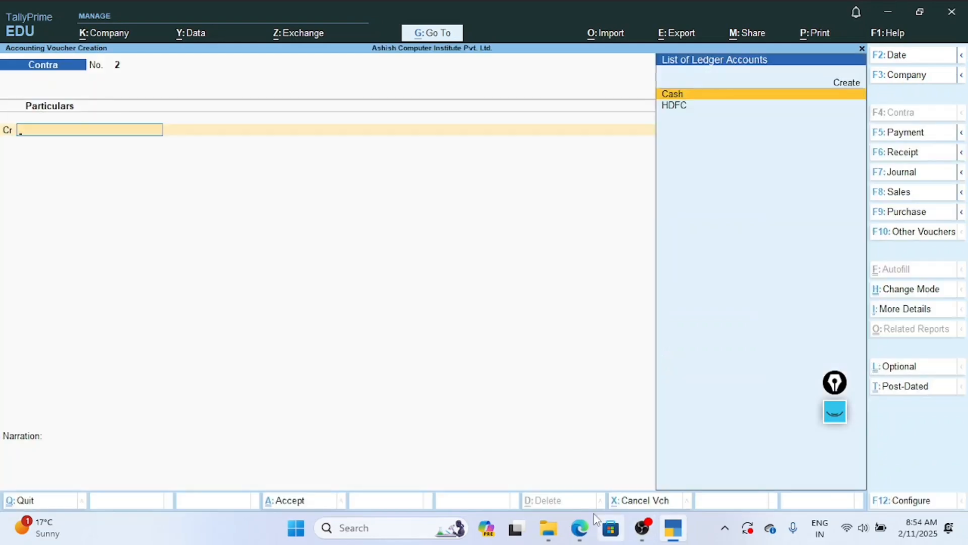
# Check the stationery purchase in the Exercise 2 PDF in Edge, return to TallyPrime and change the voucher type to Payment.
pyautogui.click(582, 528)
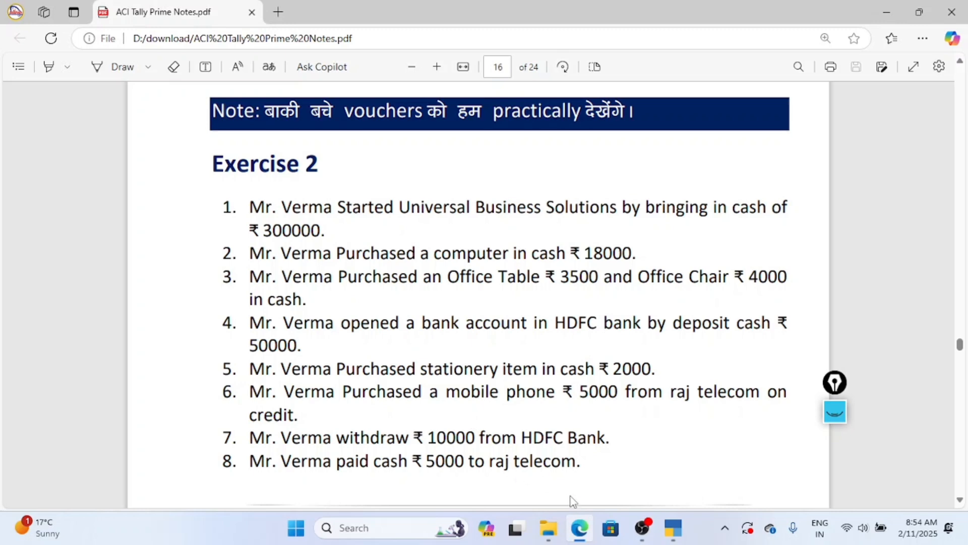
pyautogui.click(676, 528)
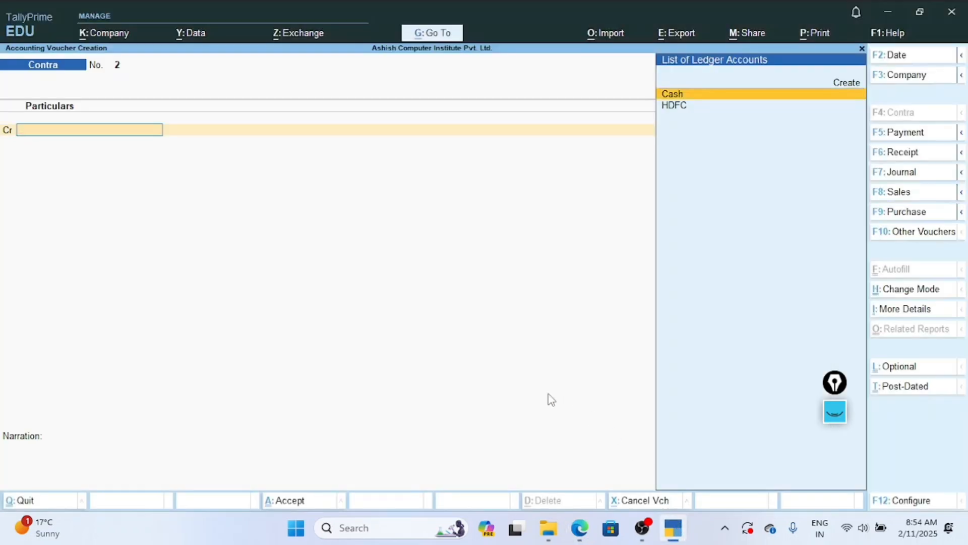
pyautogui.press('F5')
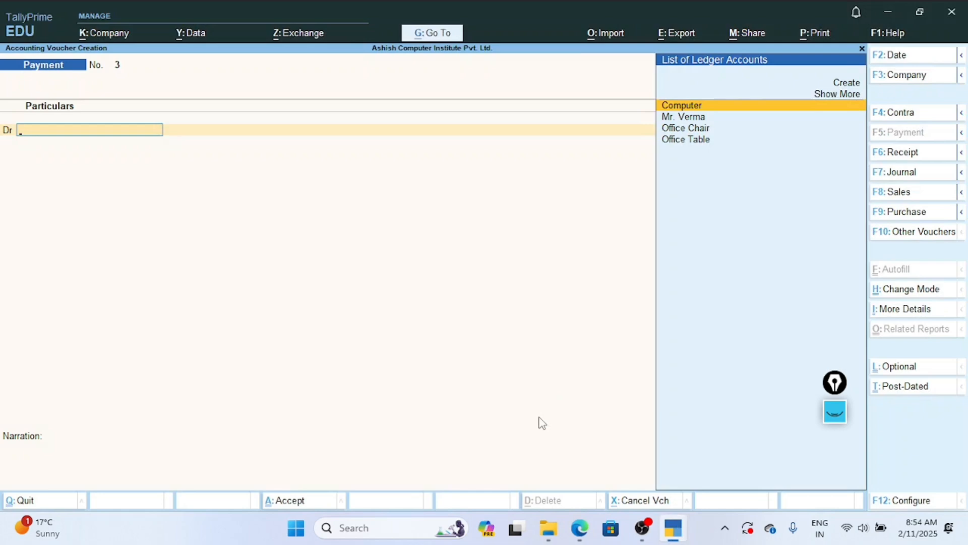
# Start a new ledger for the Payment voucher's debit entry and name it "Stationary Item" without an alias.
pyautogui.press('Up')
pyautogui.press('Up')
pyautogui.press('Return')
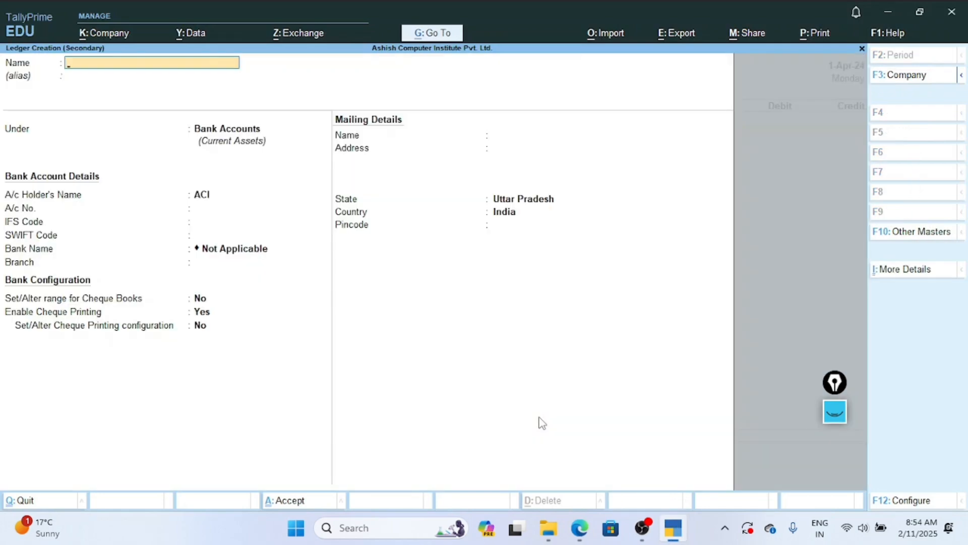
pyautogui.write('Stationary Item')
pyautogui.press('Return')
pyautogui.press('Return')
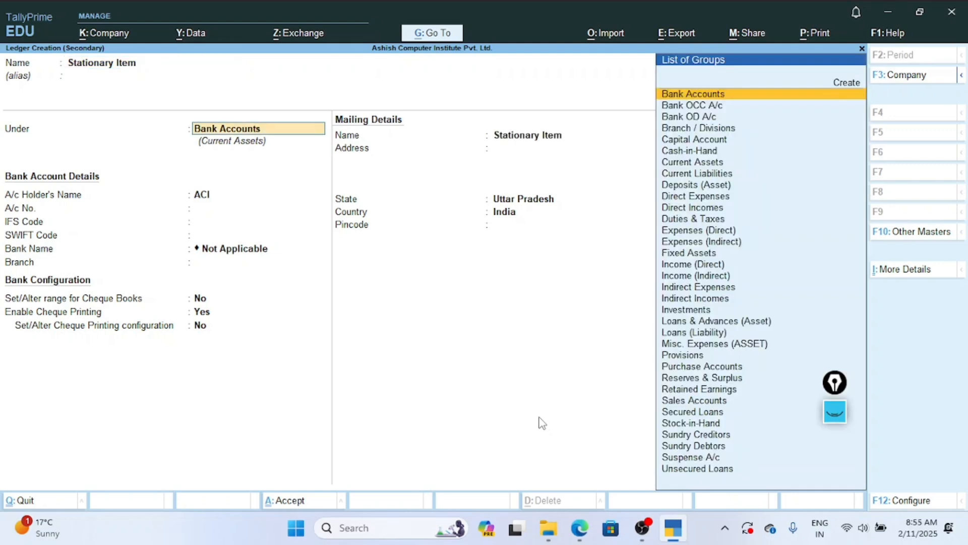
# Place the Stationary Item ledger under Indirect Expenses, leave its ledger type as Not Applicable, and save it.
pyautogui.write('Ind')
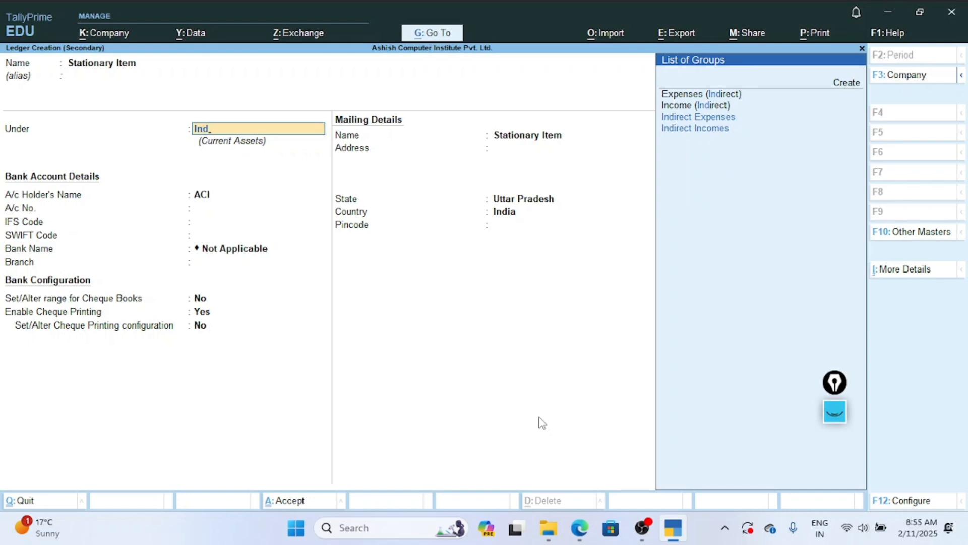
pyautogui.press('Down')
pyautogui.press('Down')
pyautogui.press('Up')
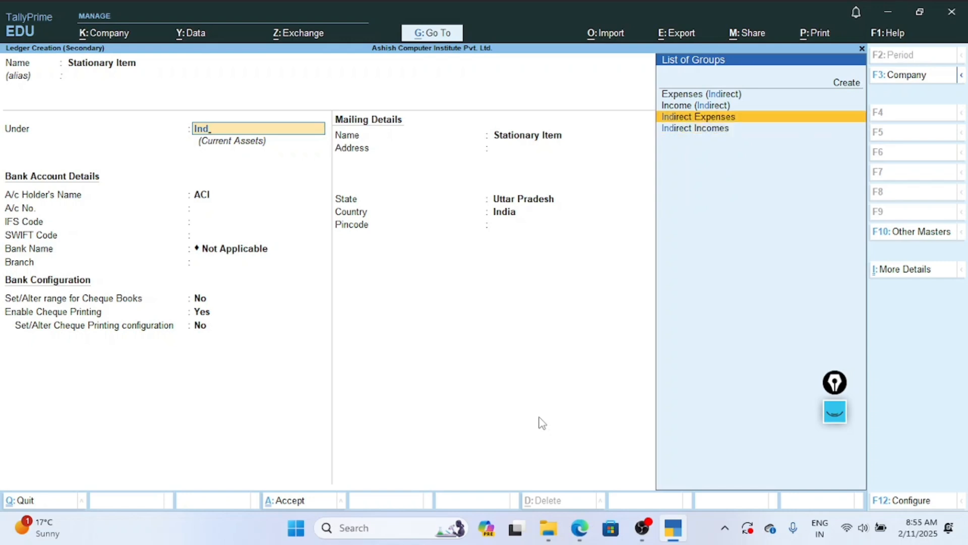
pyautogui.press('Return')
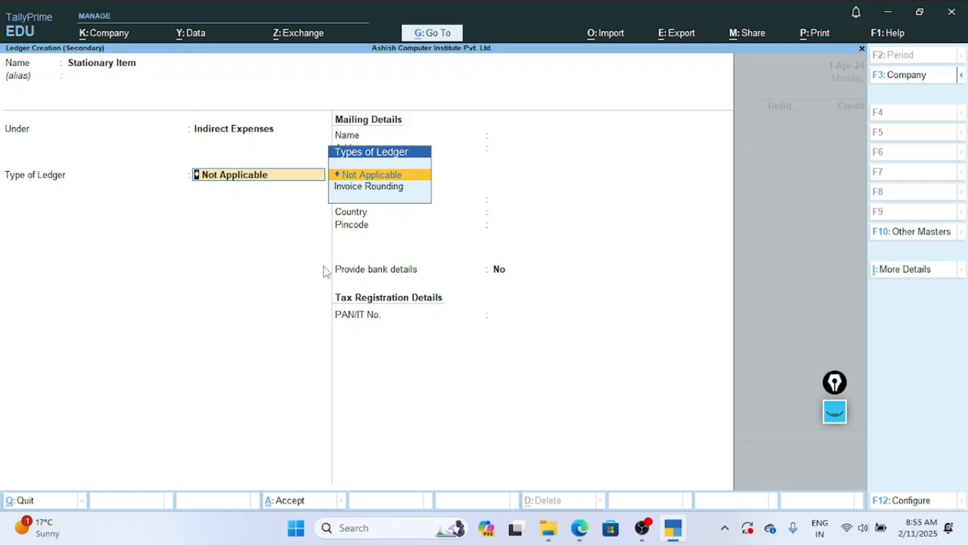
pyautogui.press('Return')
pyautogui.press('Return')
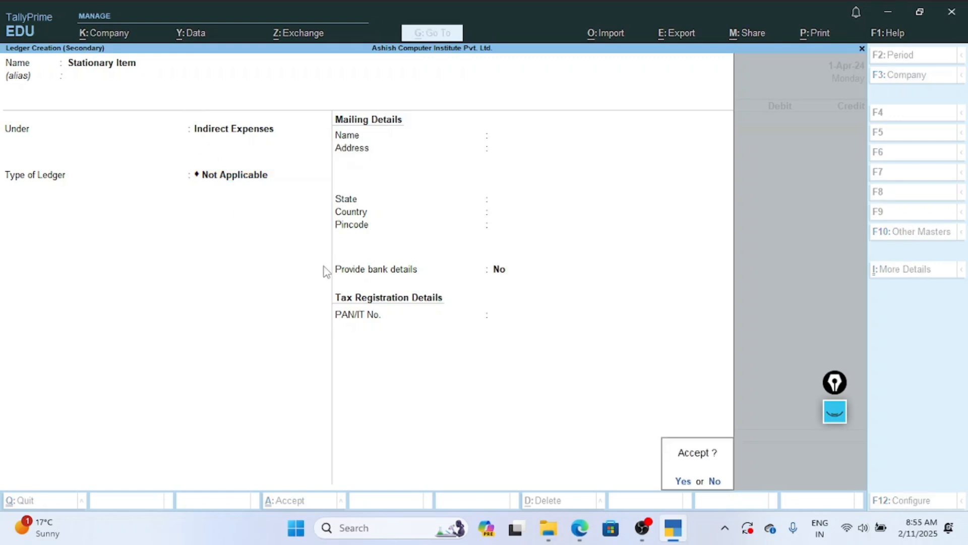
# Debit Stationary Item with 2000 and credit Cash with the same amount in the Payment voucher.
pyautogui.press('Return')
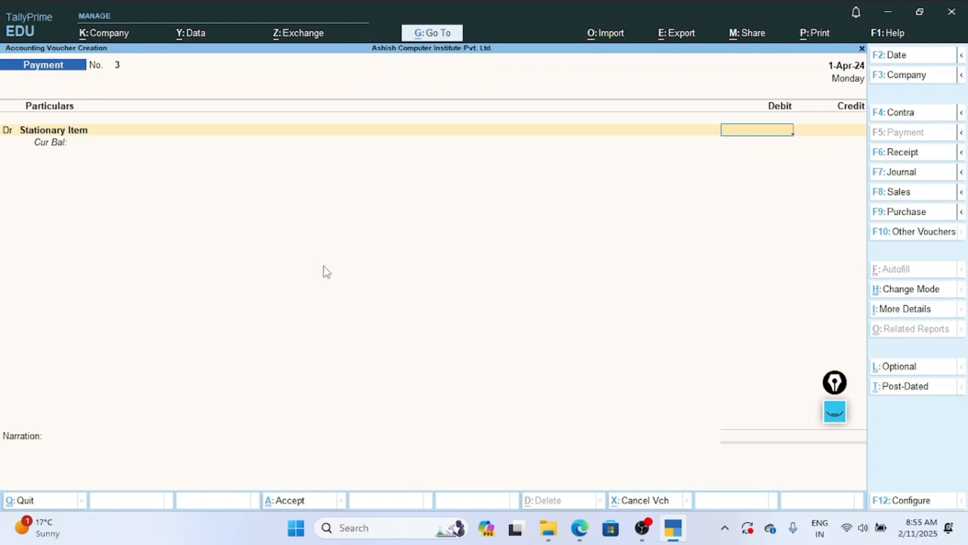
pyautogui.write('2000')
pyautogui.press('Return')
pyautogui.press('Return')
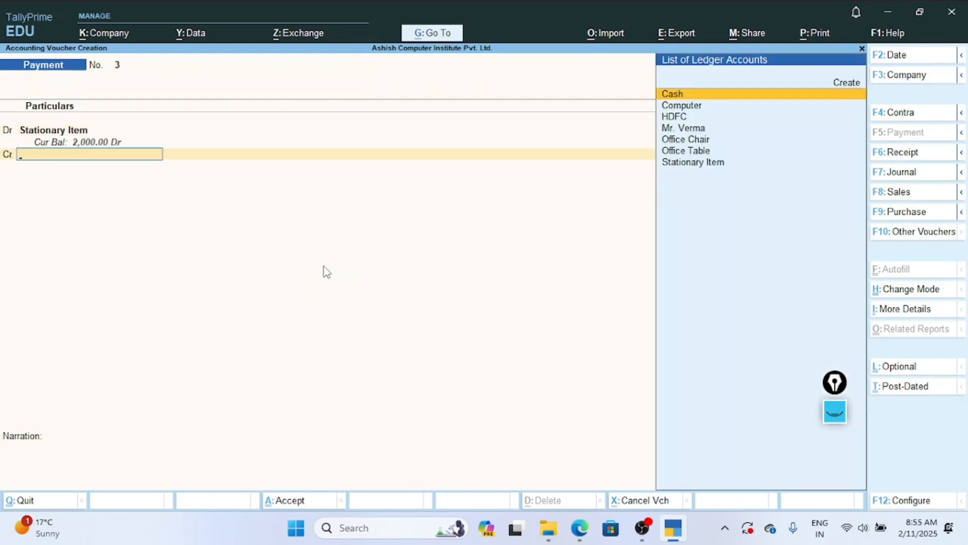
pyautogui.press('Return')
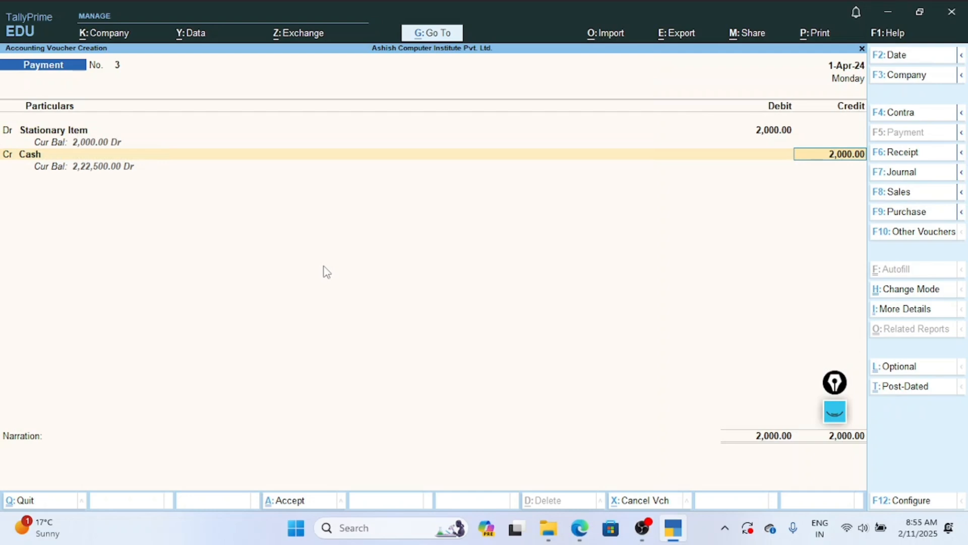
pyautogui.press('Return')
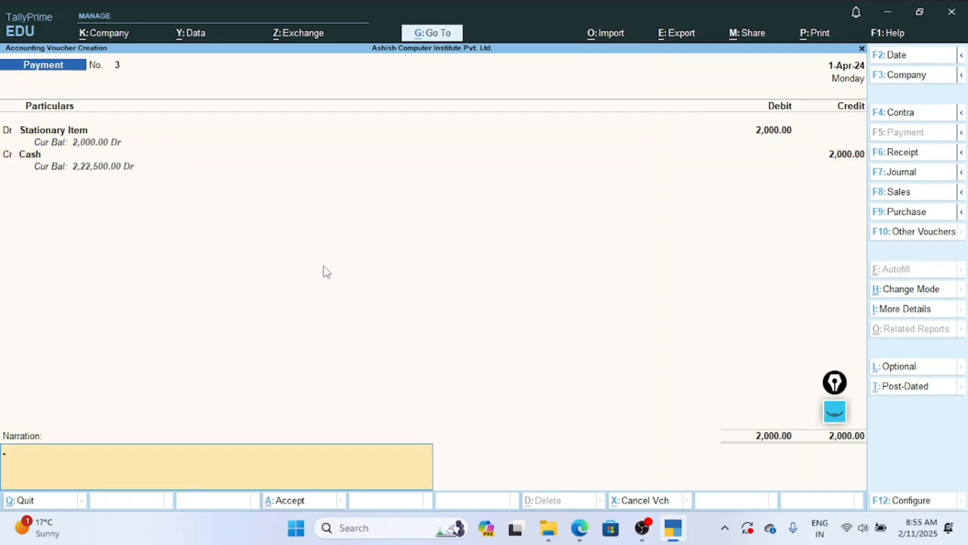
# Enter the narration "expenses" and save the Payment voucher.
pyautogui.write('expenses')
pyautogui.press('Return')
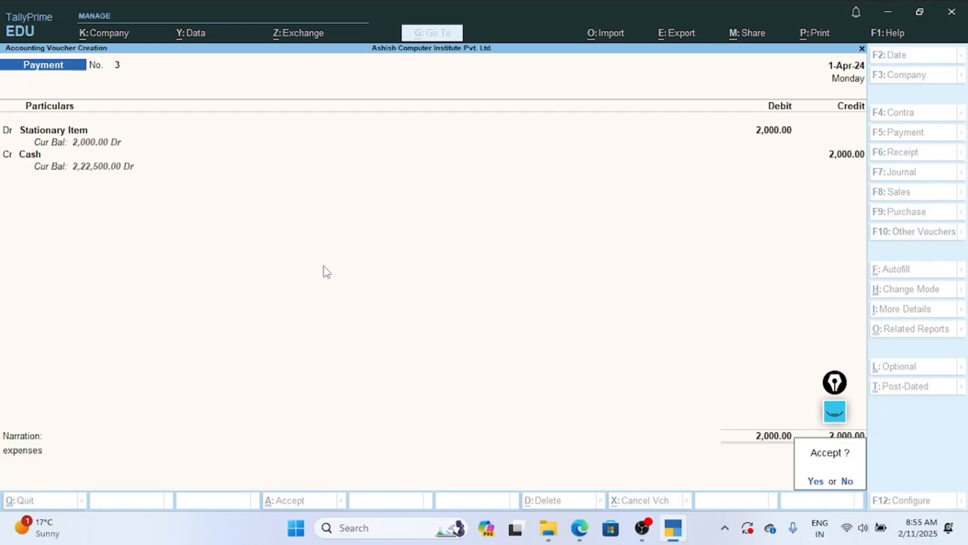
pyautogui.press('Return')
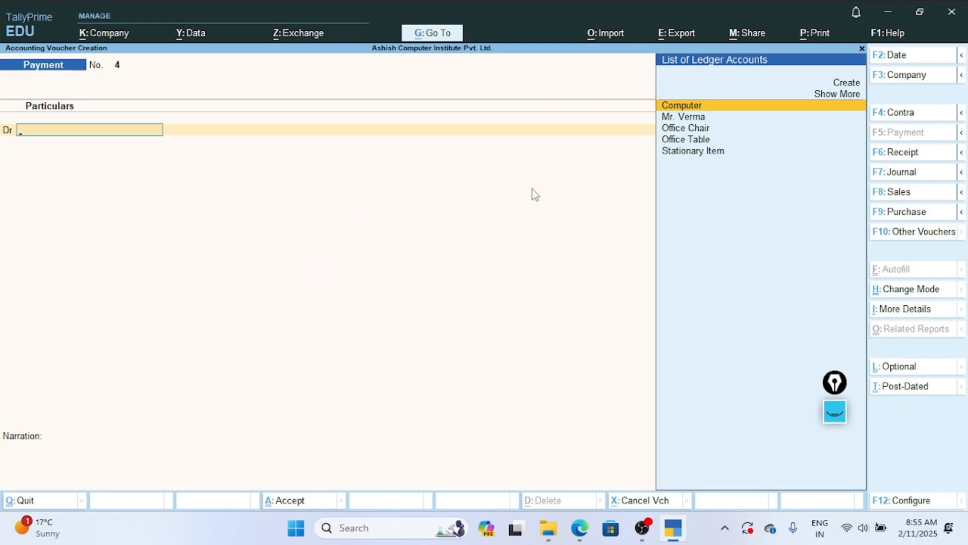
# Check the mobile phone credit purchase in the Exercise 2 PDF in Edge, return to TallyPrime and change the voucher type to Journal.
pyautogui.click(581, 529)
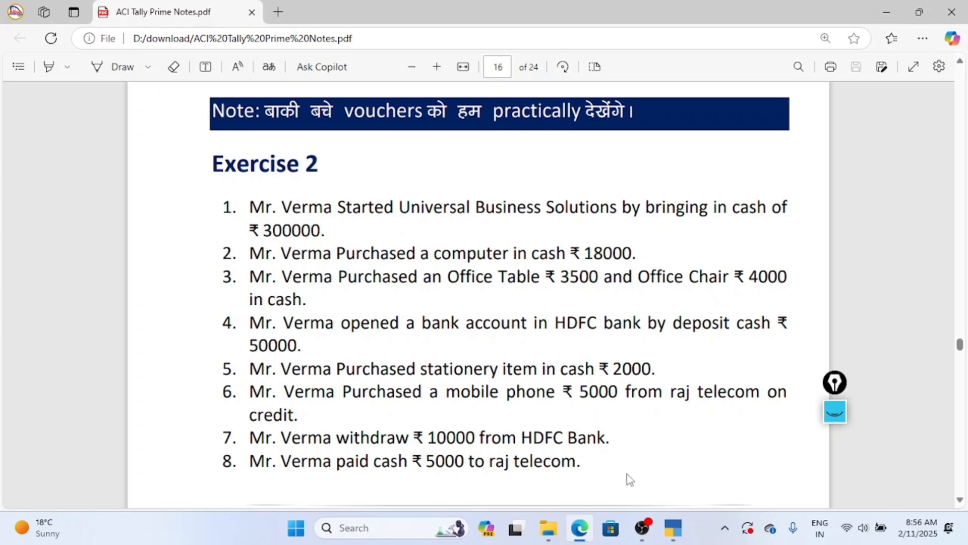
pyautogui.click(674, 529)
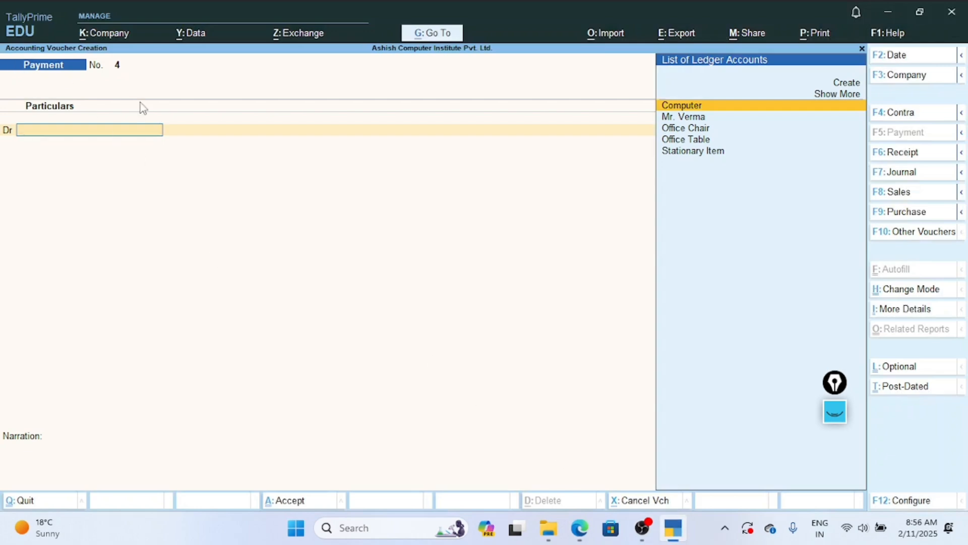
pyautogui.click(889, 174)
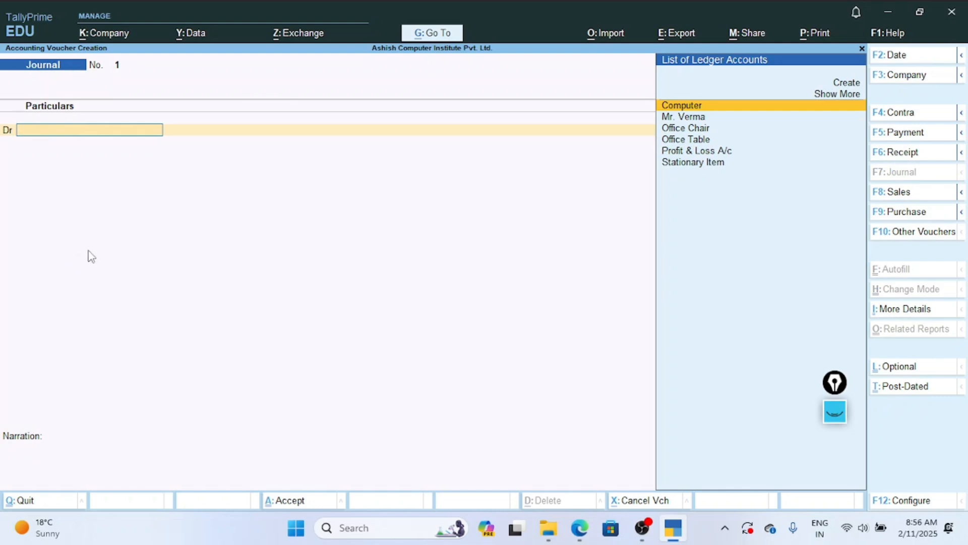
# Start a new ledger for the Journal voucher's debit entry and name it "Mobile Phone" without an alias.
pyautogui.press('Up')
pyautogui.press('Up')
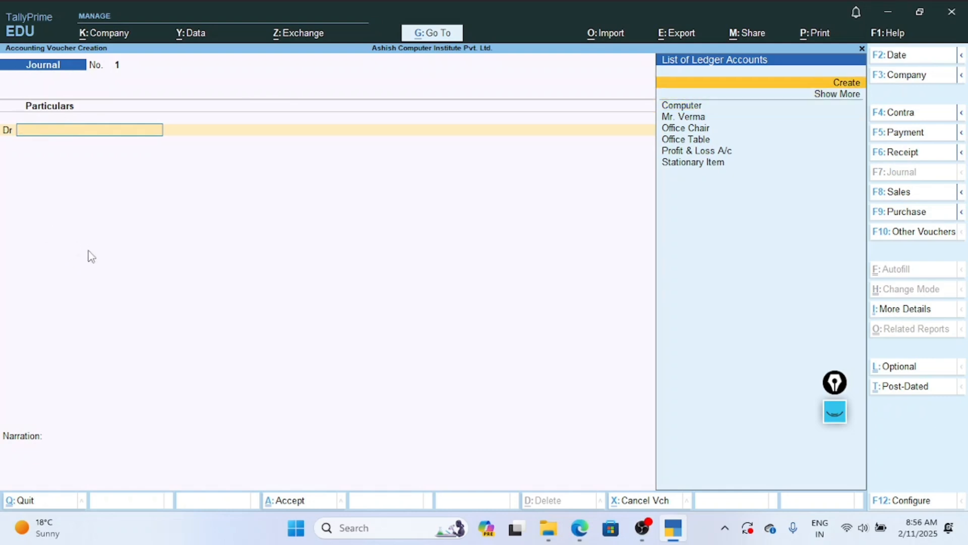
pyautogui.press('Return')
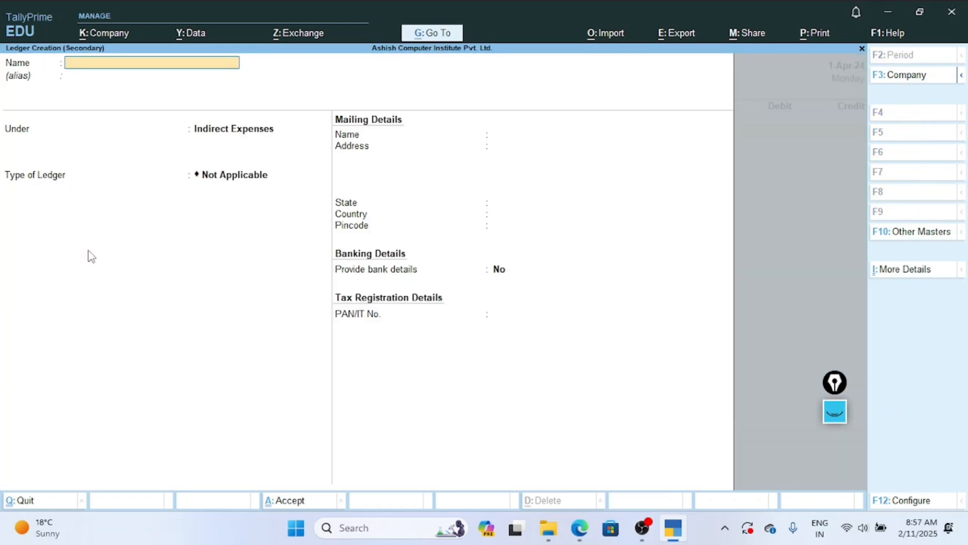
pyautogui.write('Mo')
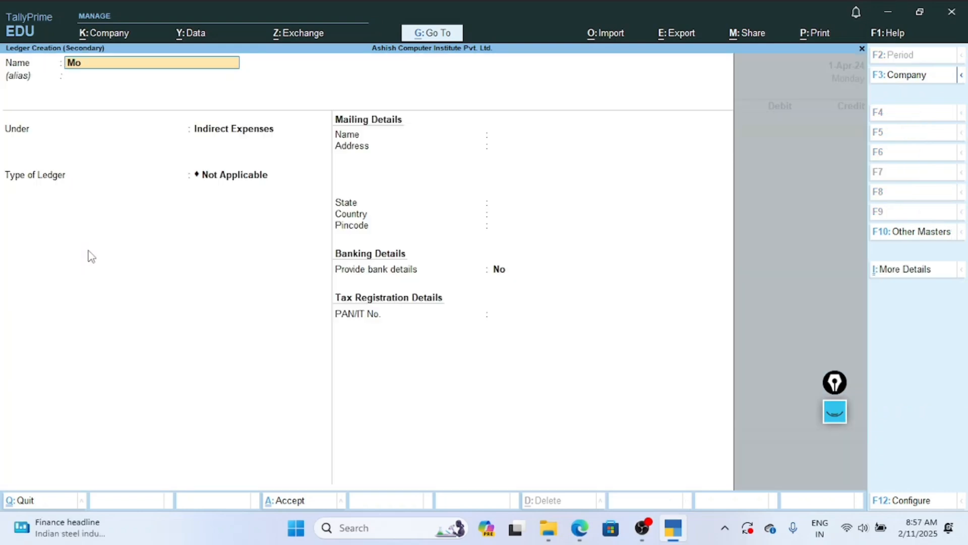
pyautogui.write('bile Phone')
pyautogui.press('Return')
pyautogui.press('Return')
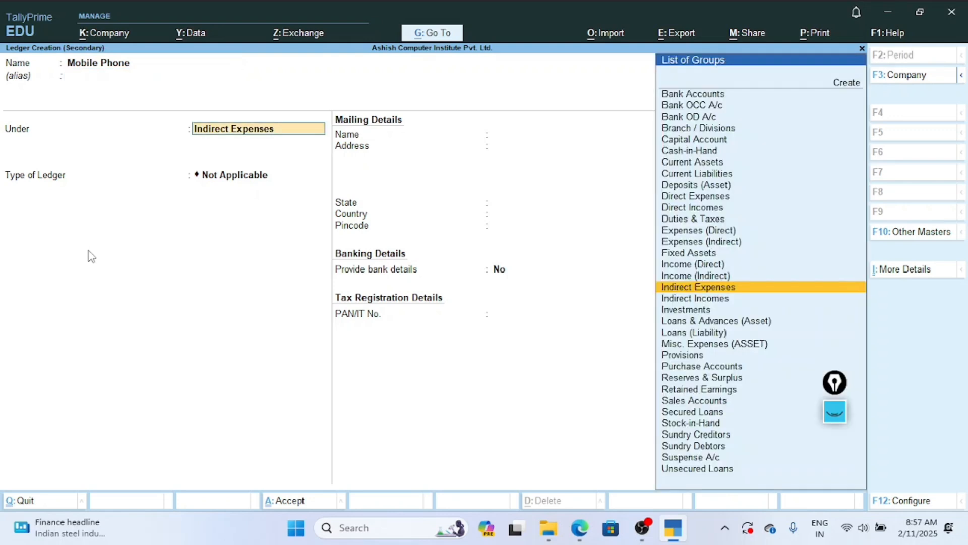
# Place the Mobile Phone ledger under Fixed Assets, keep the default mailing and banking details, and save it.
pyautogui.write('Fi')
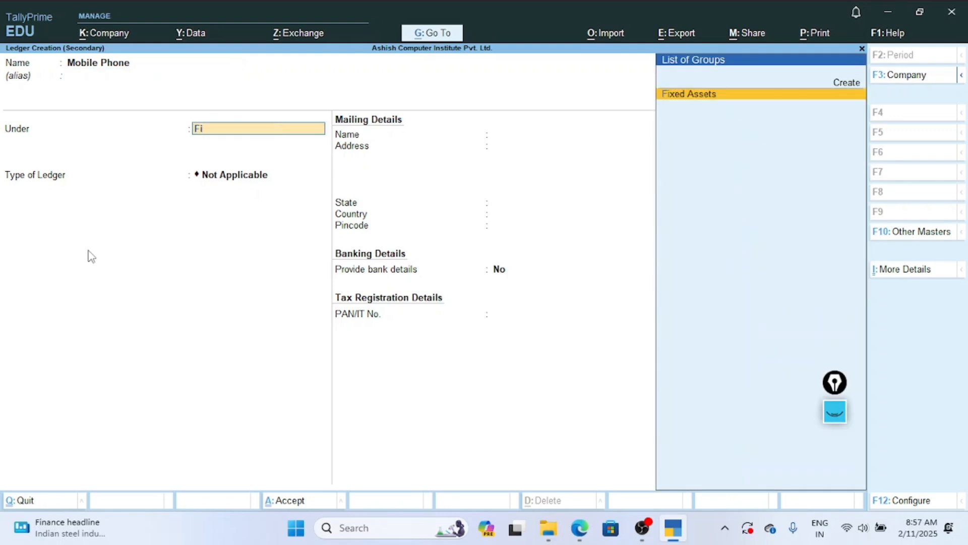
pyautogui.press('Return')
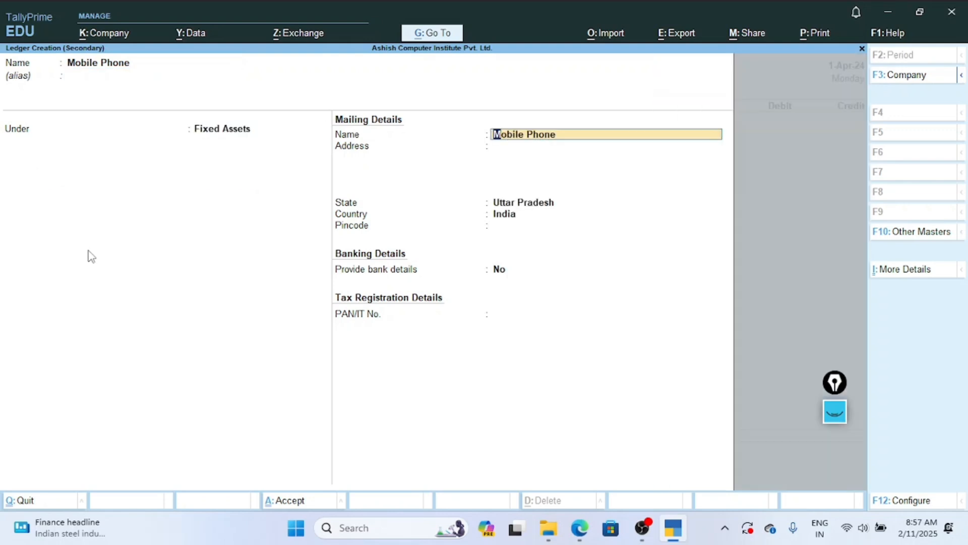
pyautogui.press('Return')
pyautogui.press('Return')
pyautogui.press('Return')
pyautogui.press('Return')
pyautogui.press('Return')
pyautogui.press('Return')
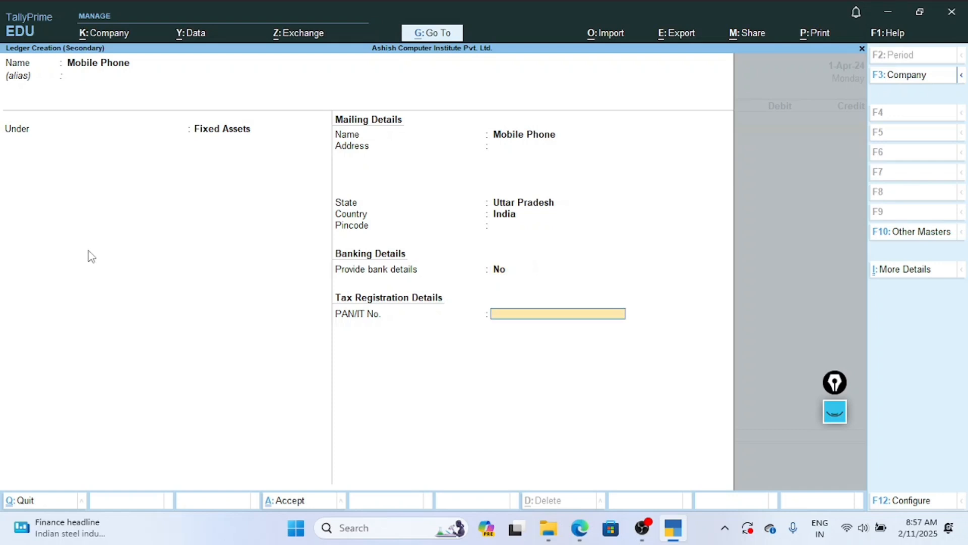
pyautogui.press('Return')
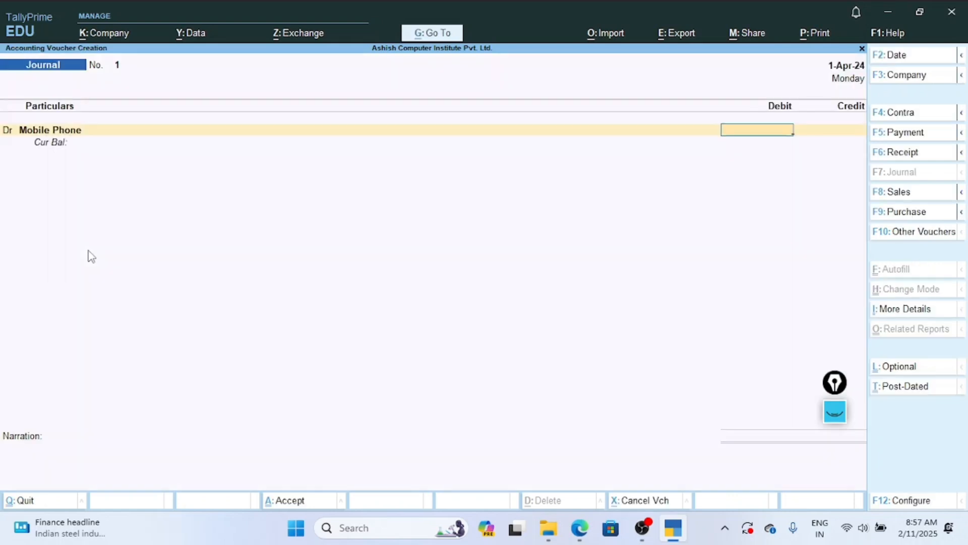
# Debit Mobile Phone with 5000 in the Journal voucher and move on to the credit entry.
pyautogui.write('5000')
pyautogui.press('Return')
pyautogui.press('Return')
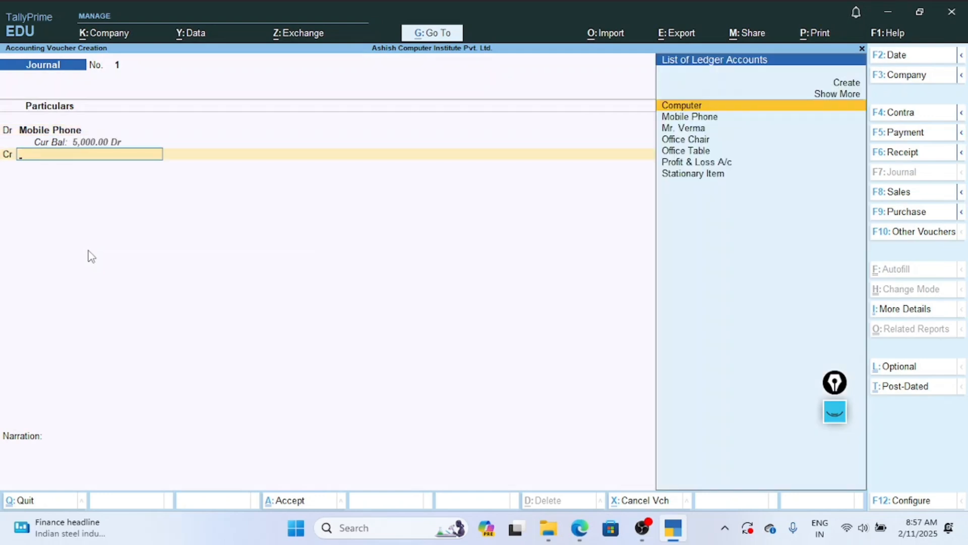
# Start a new ledger for the Journal voucher's credit entry and name it "Raj Telecom" without an alias.
pyautogui.press('Down')
pyautogui.press('Up')
pyautogui.press('Up')
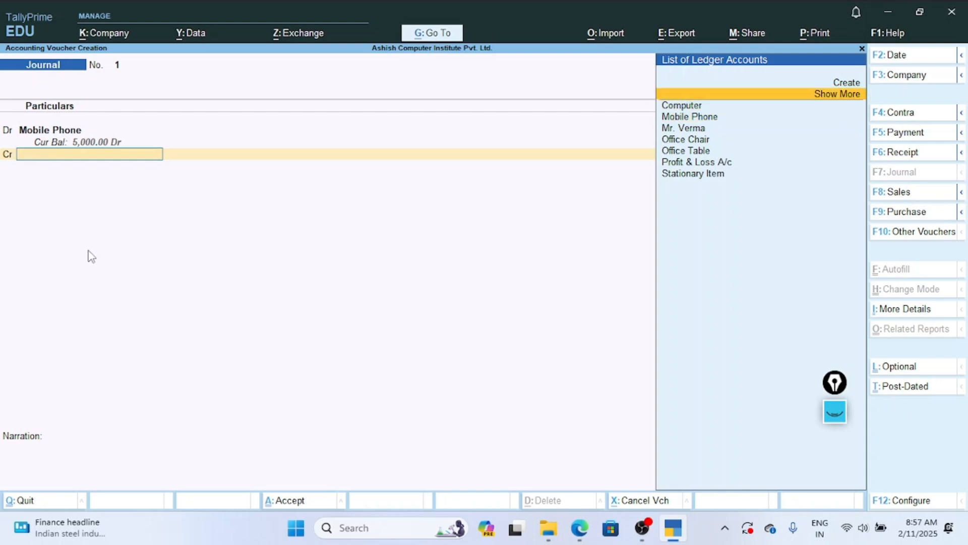
pyautogui.press('Up')
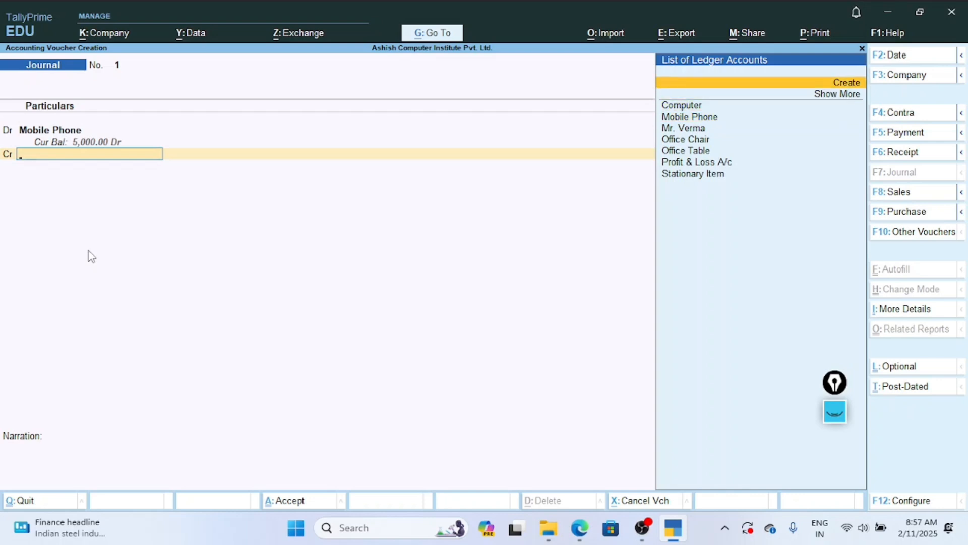
pyautogui.press('Return')
pyautogui.write('R')
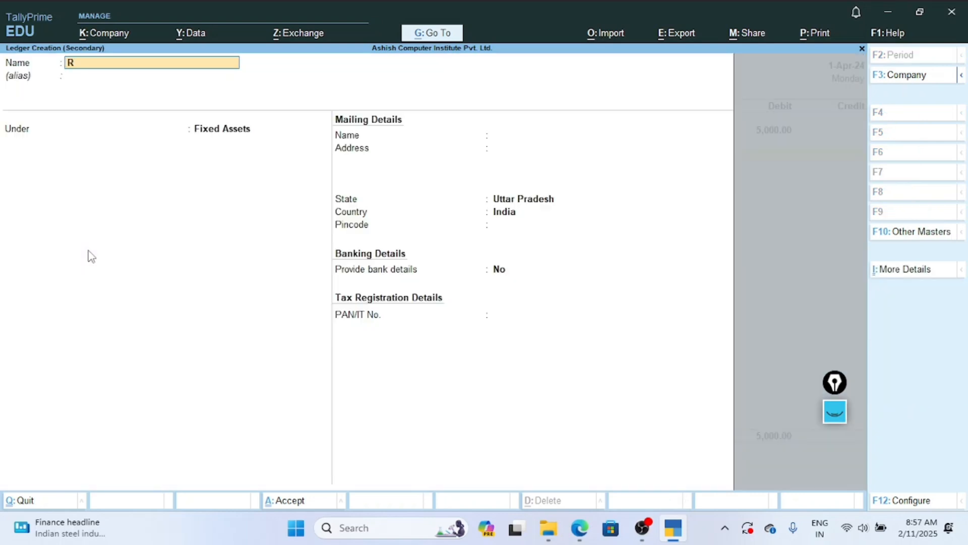
pyautogui.write('aj telecome')
pyautogui.press('BackSpace')
pyautogui.press('Return')
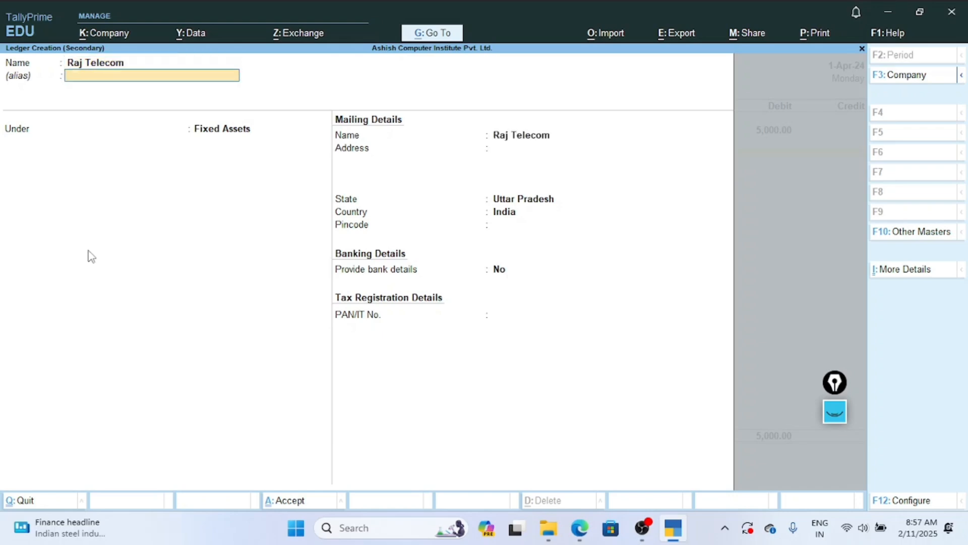
pyautogui.press('Return')
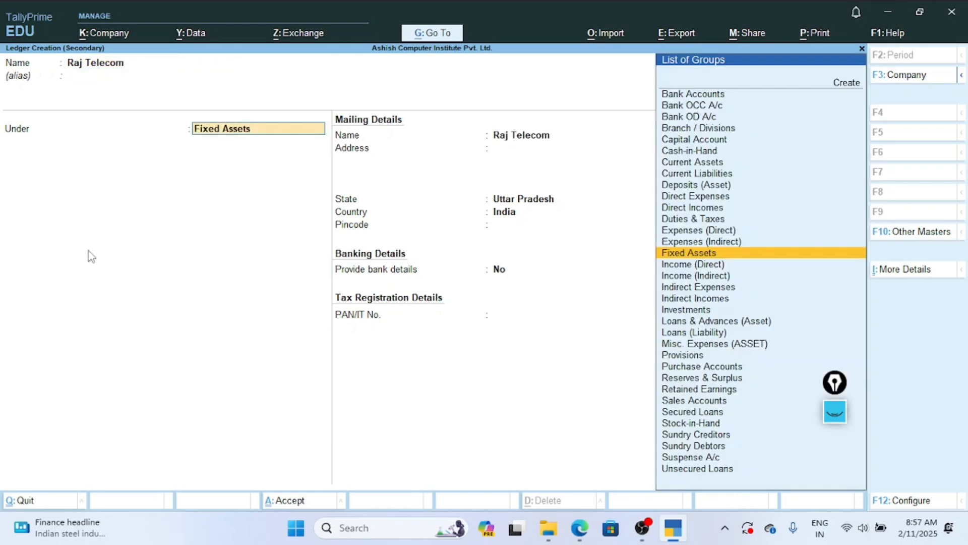
# Place the Raj Telecom ledger under the Sundry Creditors group.
pyautogui.write('Su')
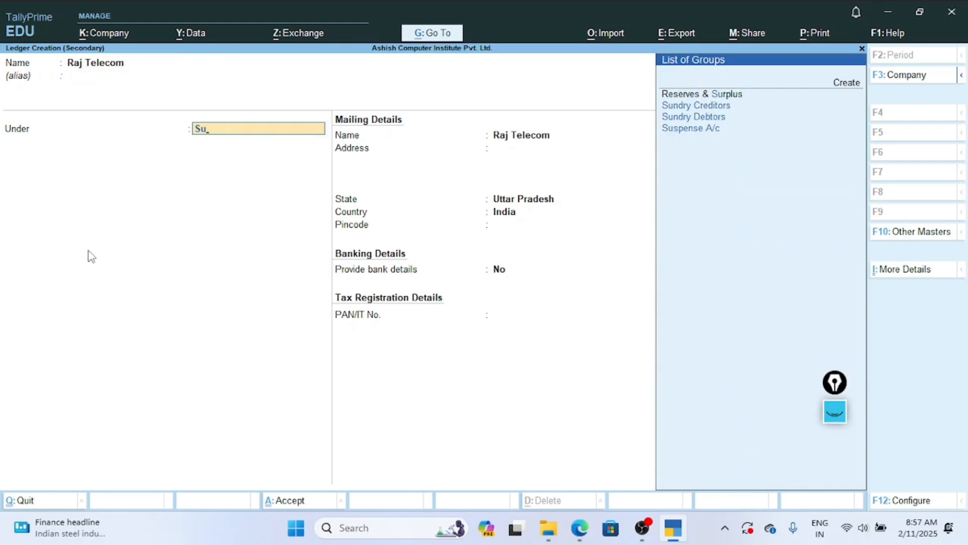
pyautogui.press('Down')
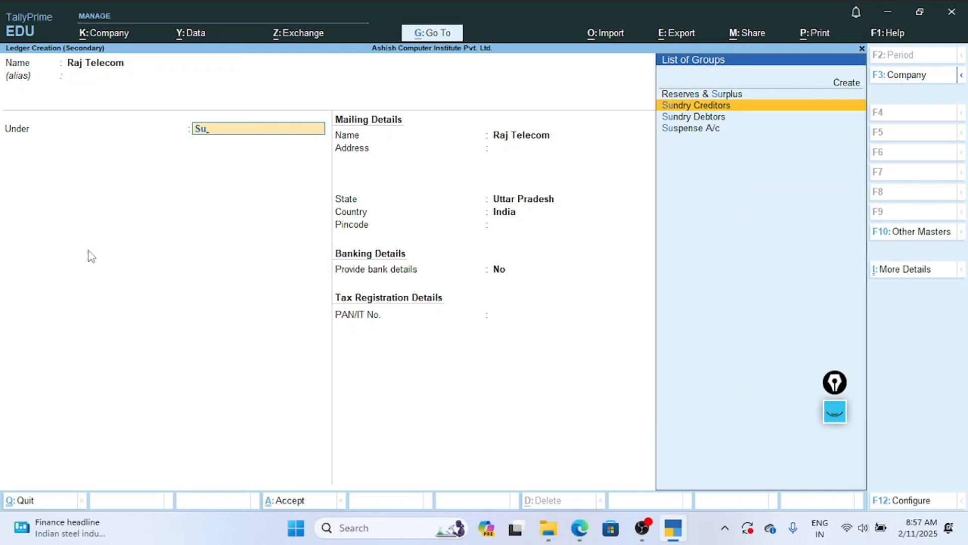
pyautogui.press('Return')
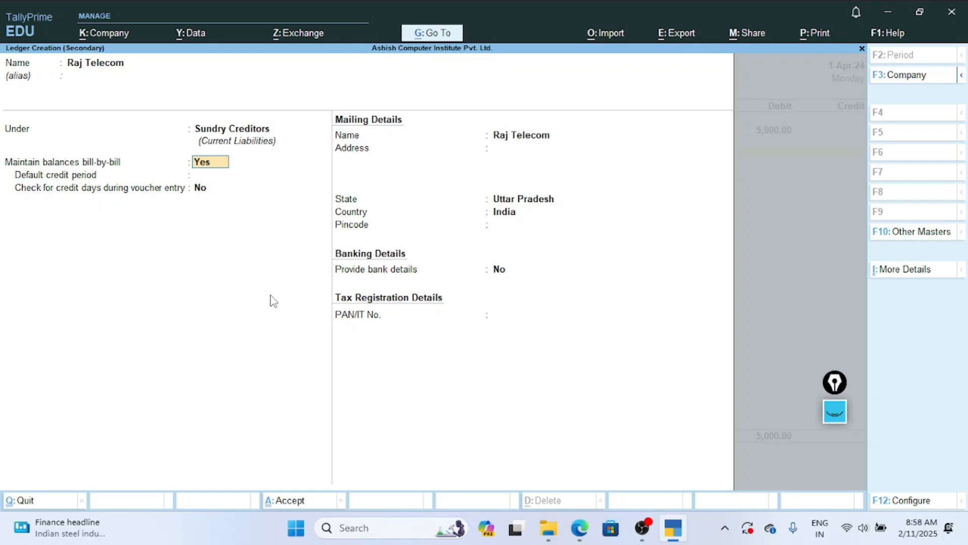
# Keep the default bill-by-bill, mailing, banking and tax details for the Raj Telecom ledger and save it.
pyautogui.press('Return')
pyautogui.press('Return')
pyautogui.press('Return')
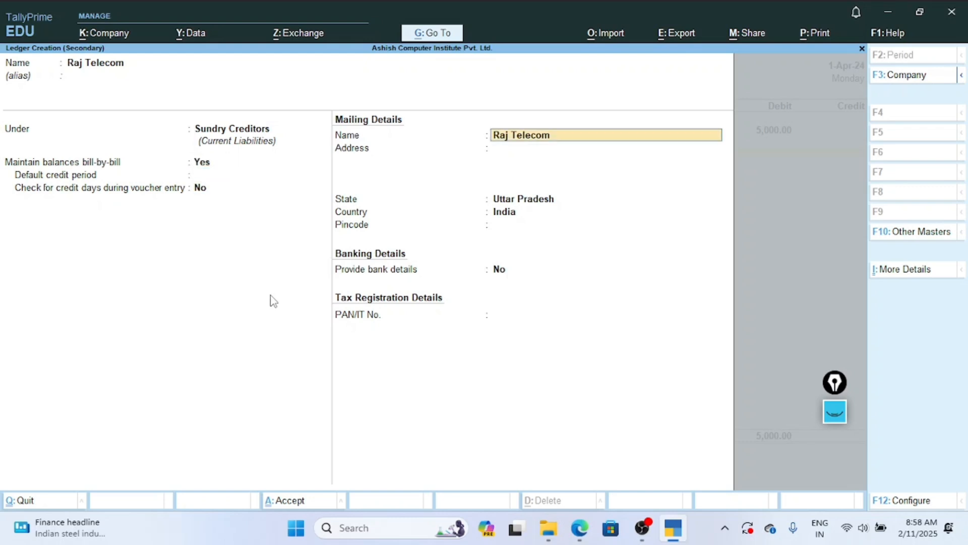
pyautogui.press('Return')
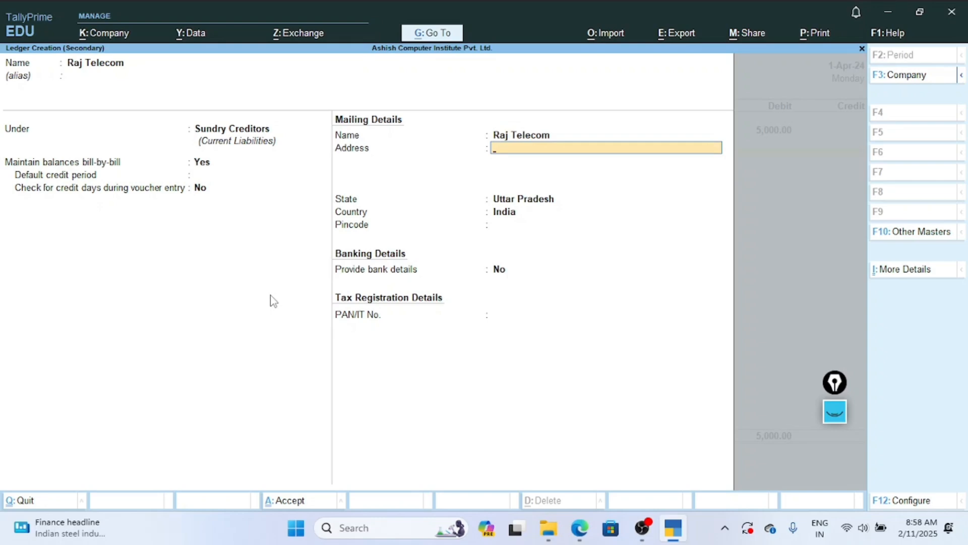
pyautogui.press('Return')
pyautogui.press('Return')
pyautogui.press('Return')
pyautogui.press('Return')
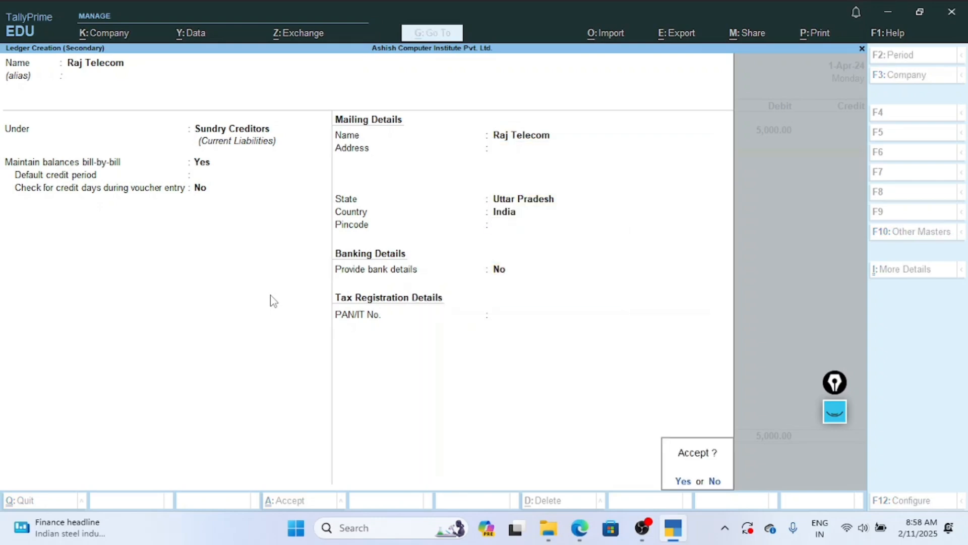
pyautogui.press('Return')
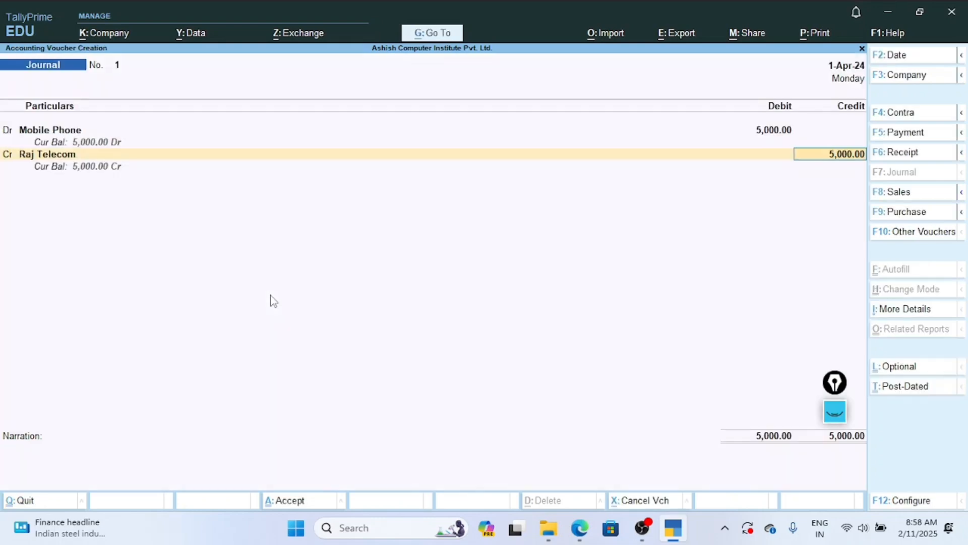
# Credit Raj Telecom with 5000 in the Journal voucher and set its bill reference type to New Ref.
pyautogui.press('Return')
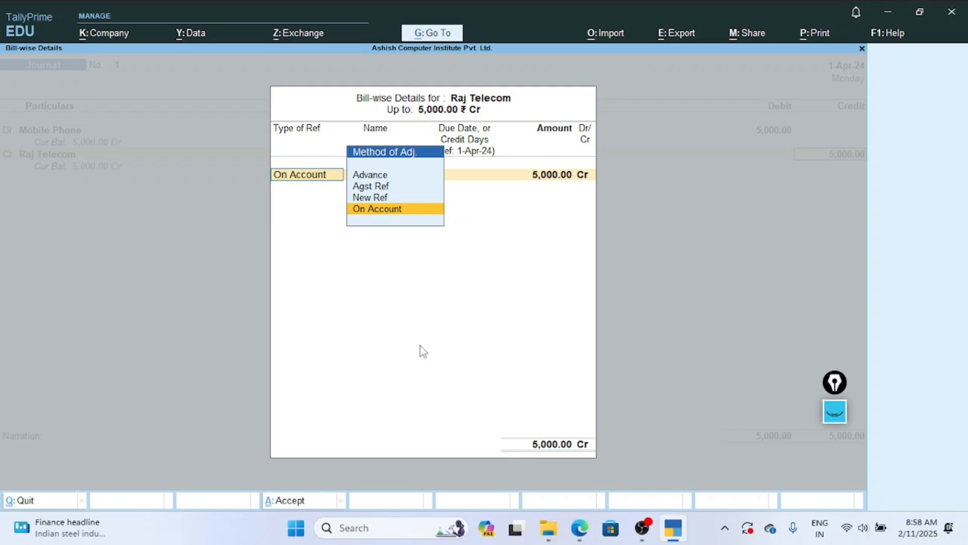
pyautogui.press('Up')
pyautogui.press('Up')
pyautogui.press('Up')
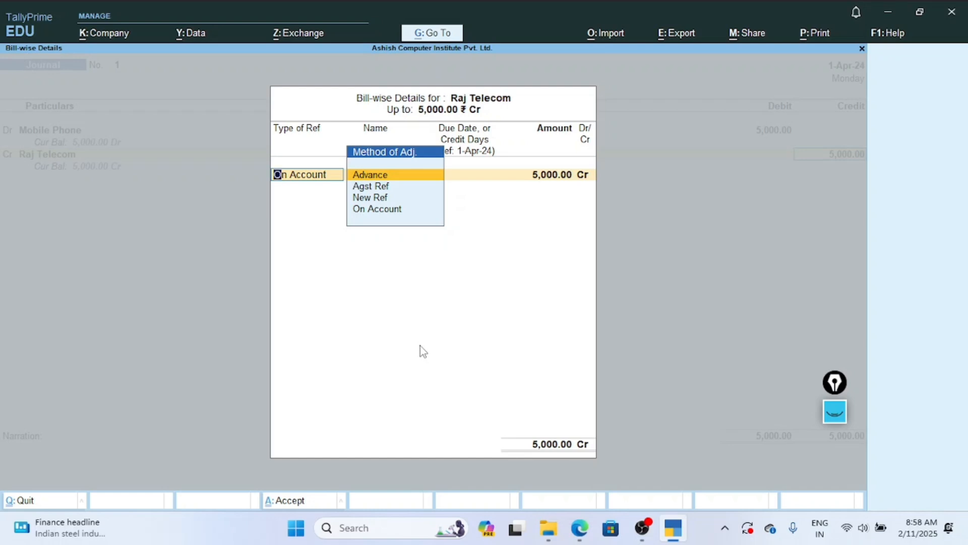
pyautogui.press('Down')
pyautogui.press('Down')
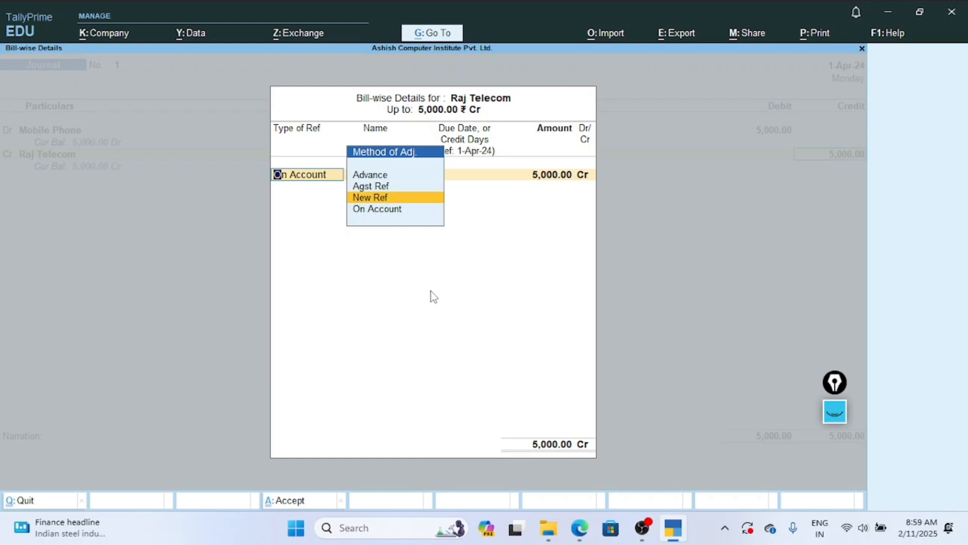
pyautogui.press('Return')
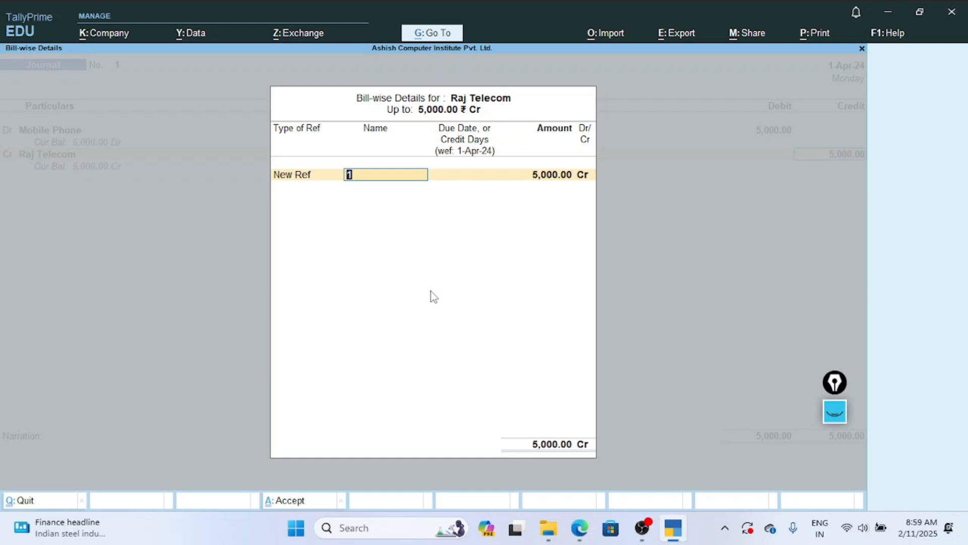
# Keep 1 as the bill reference name, set the credit period to 5 days, and accept the full 5000 Cr allocation.
pyautogui.press('Return')
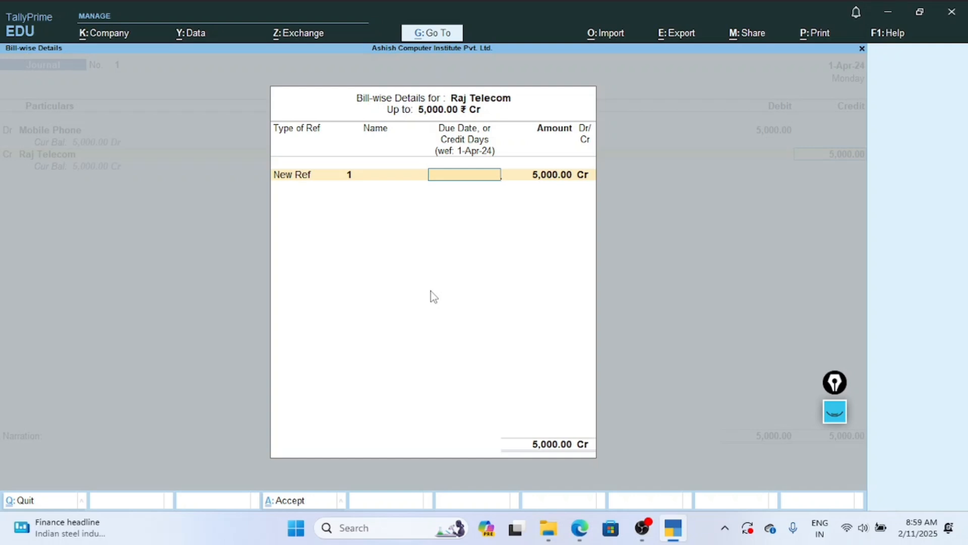
pyautogui.write('5')
pyautogui.press('Return')
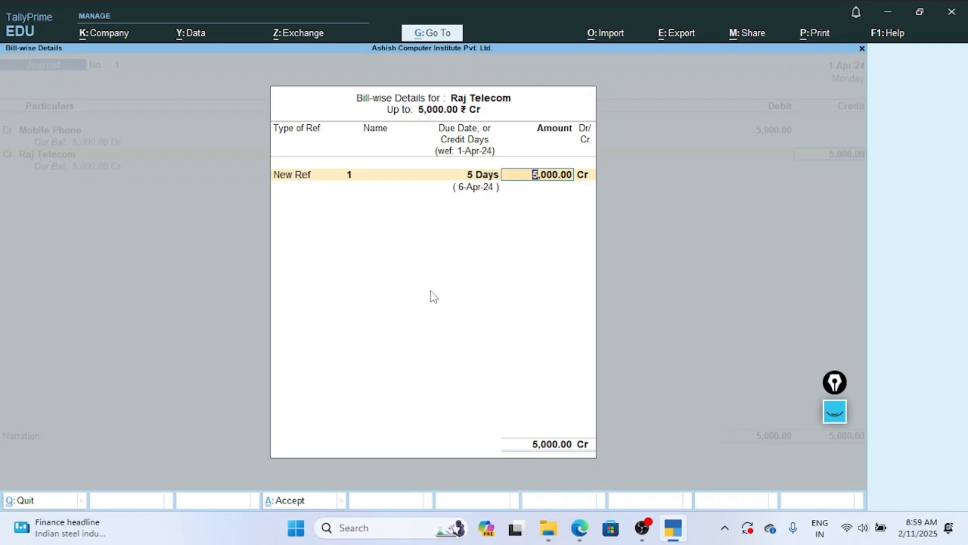
pyautogui.press('Return')
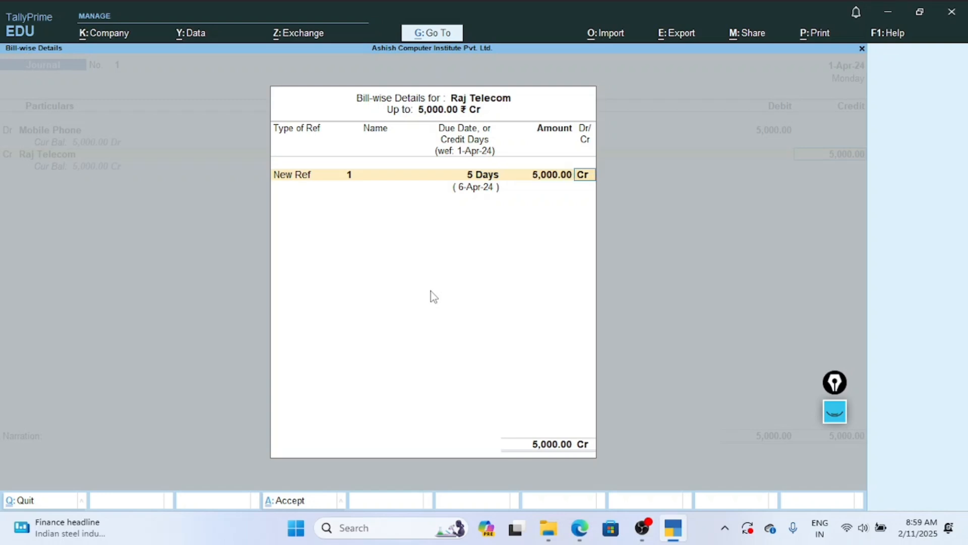
pyautogui.press('Return')
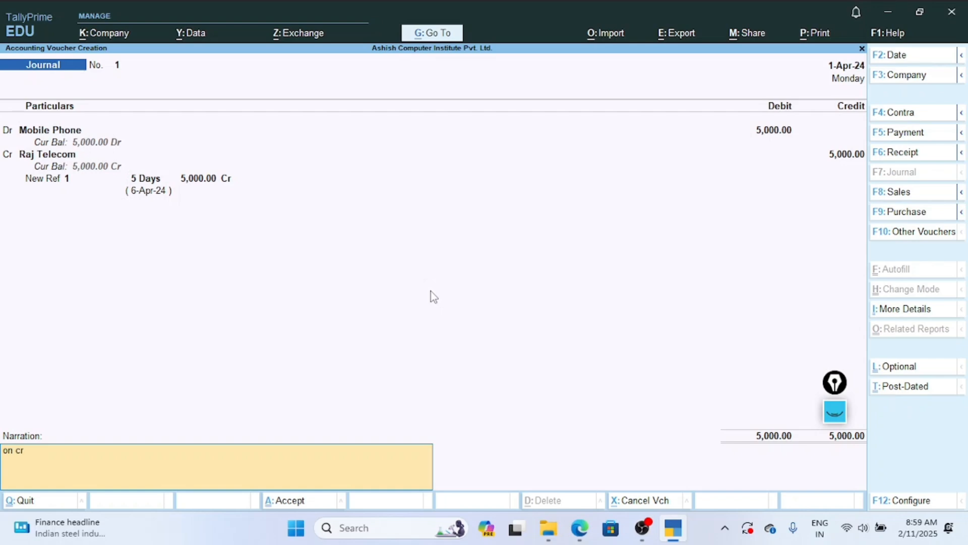
# Complete the narration stating that the purchase is on credit and save the Journal voucher.
pyautogui.write('dit')
pyautogui.press('Return')
# Leave voucher entry, open the Balance Sheet in its detailed view, and examine Current Liabilities and Fixed Assets.
pyautogui.press('Return')
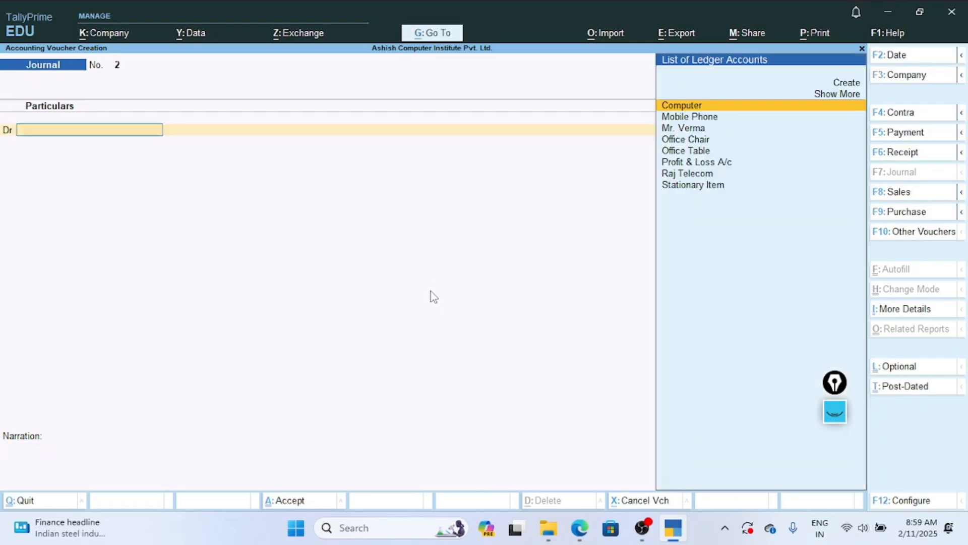
pyautogui.press('Escape')
pyautogui.press('Return')
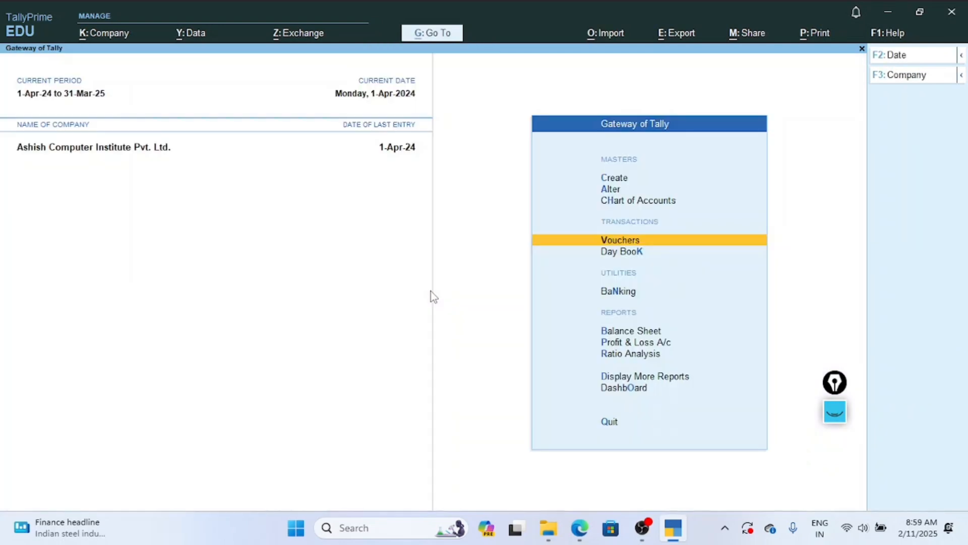
pyautogui.press('Down')
pyautogui.press('Down')
pyautogui.press('Down')
pyautogui.press('Down')
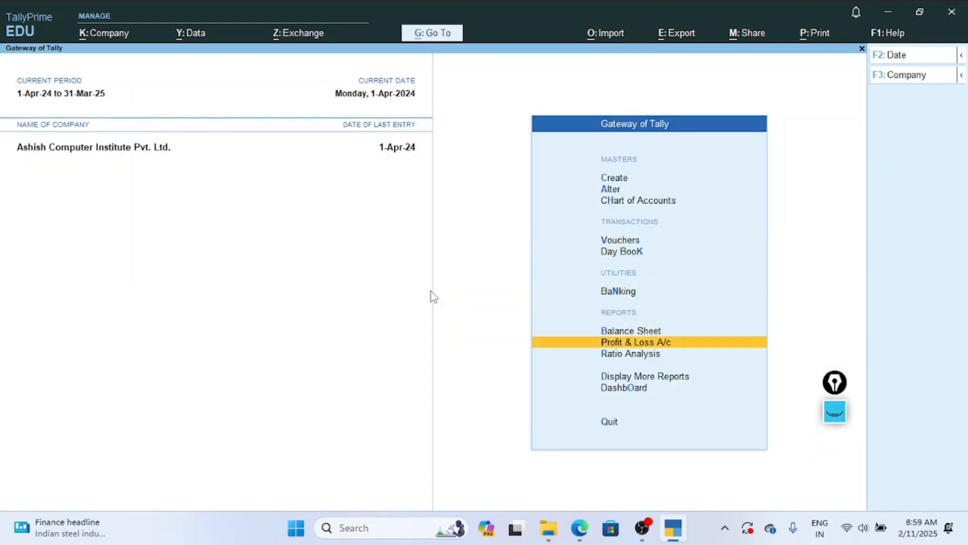
pyautogui.press('Up')
pyautogui.press('Return')
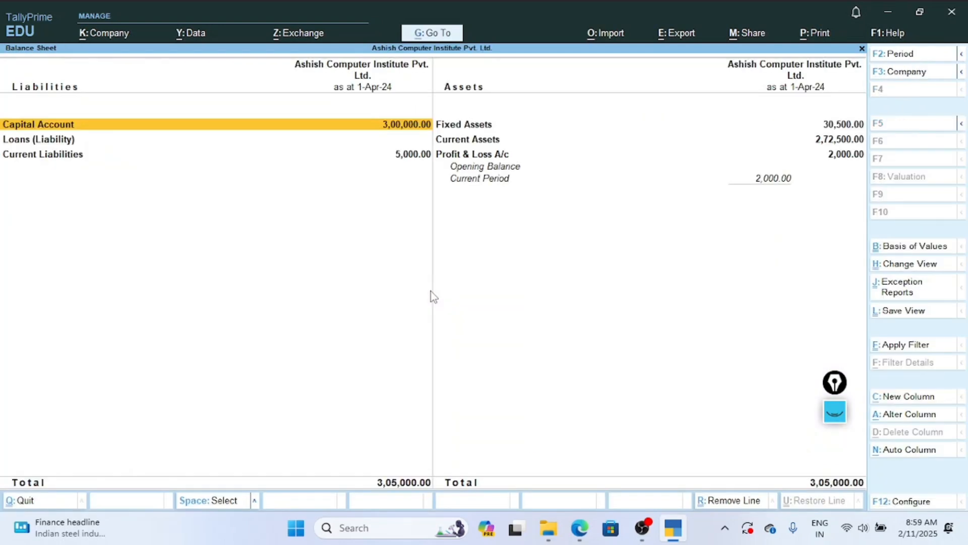
pyautogui.hotkey('alt', 'F5')
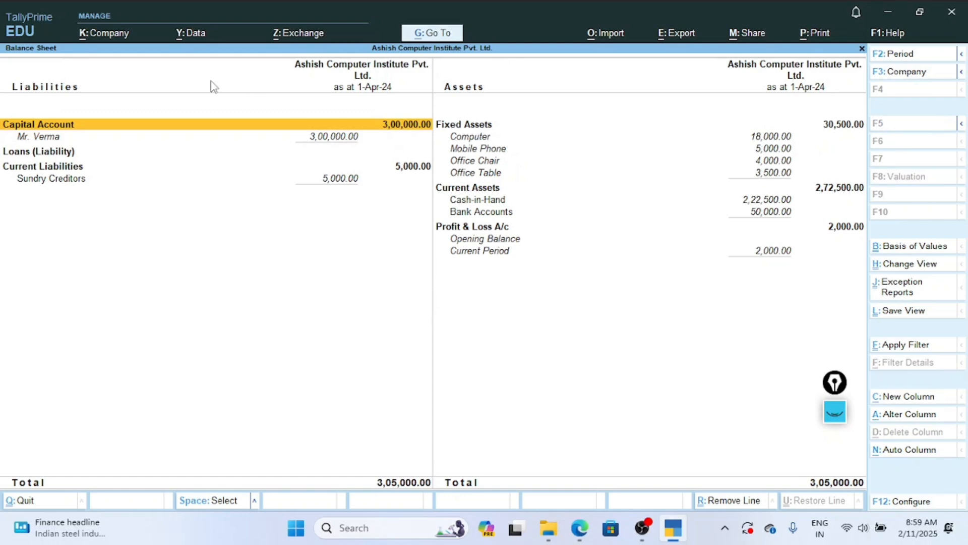
pyautogui.click(43, 171)
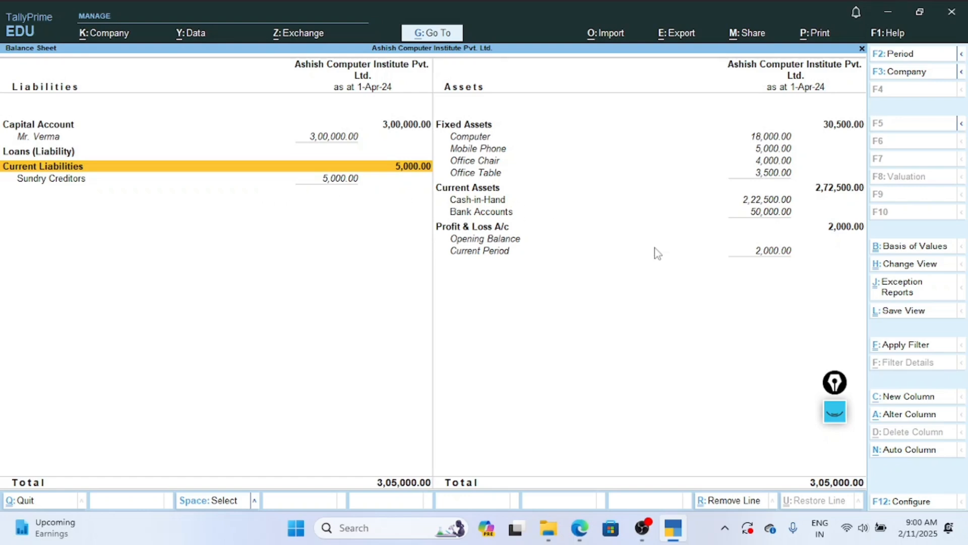
# Return from the Balance Sheet to voucher entry and consult Exercise 2's remaining transactions in the notes PDF in Edge.
pyautogui.press('Escape')
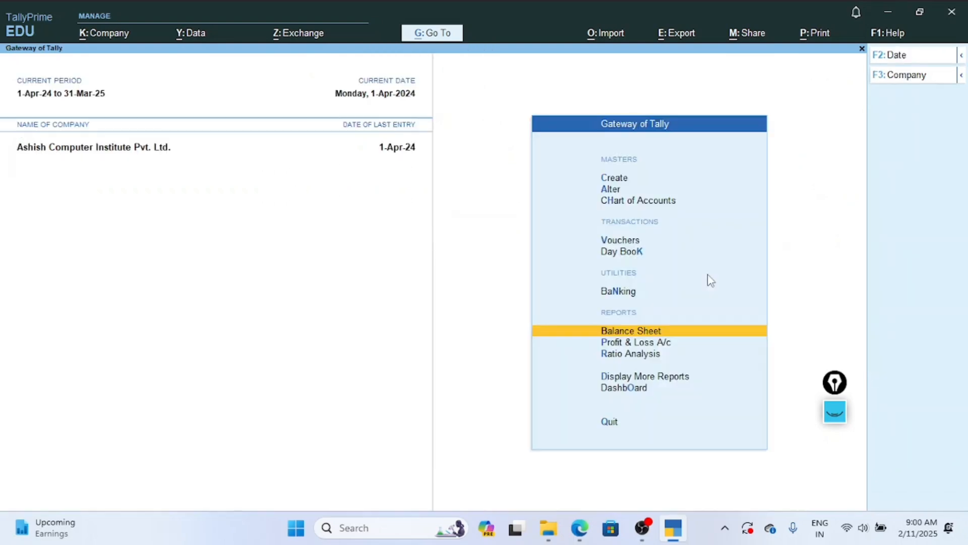
pyautogui.press('Up')
pyautogui.press('Up')
pyautogui.press('Up')
pyautogui.press('Return')
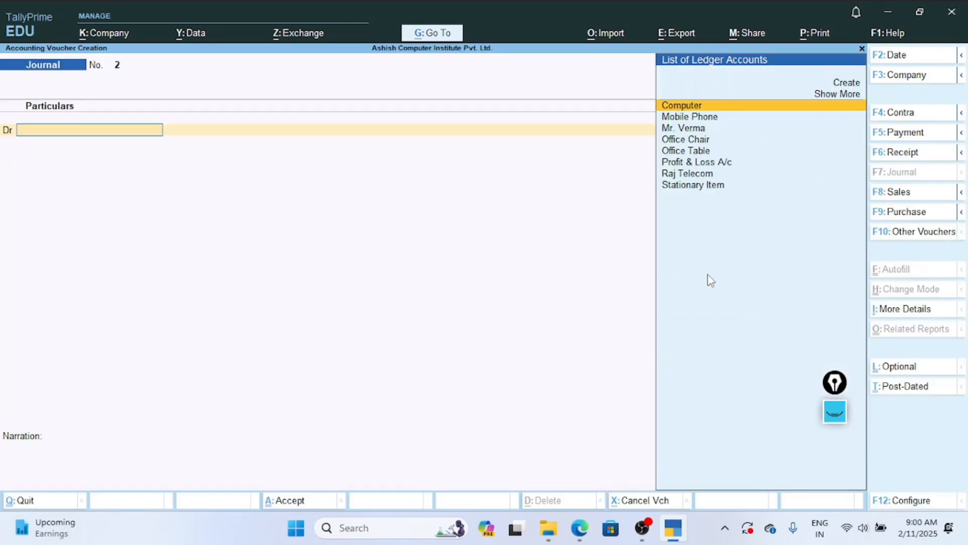
pyautogui.click(580, 528)
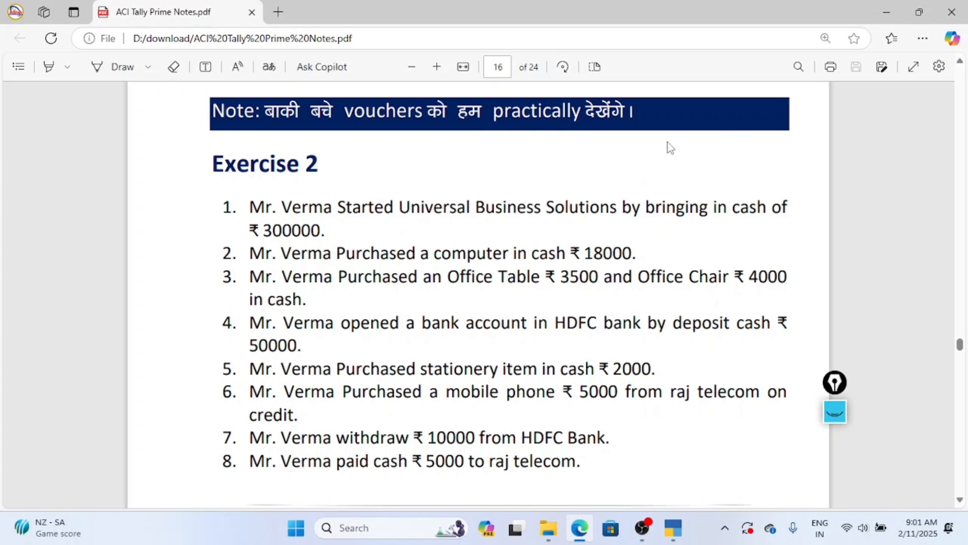
pyautogui.click(669, 530)
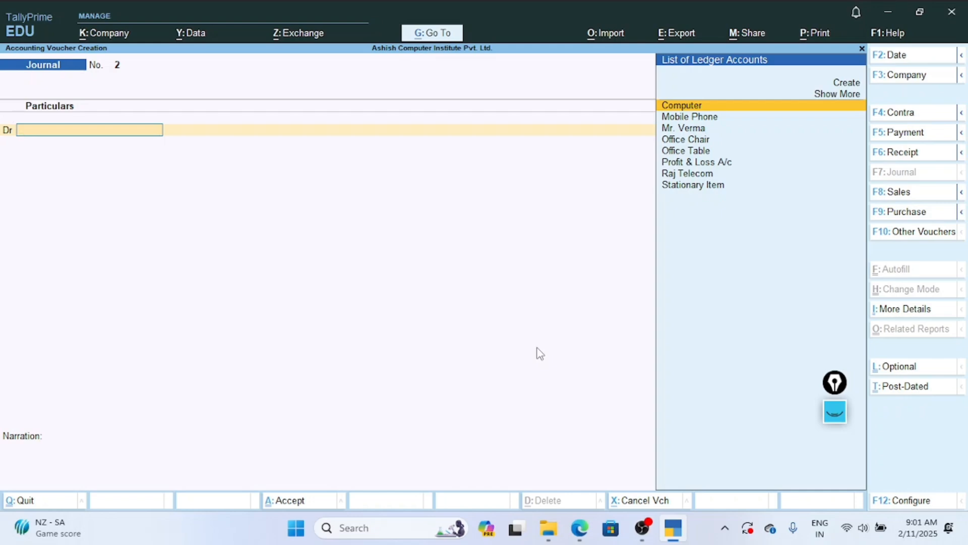
# Switch to a Contra voucher and credit HDFC with 10000 for the bank withdrawal.
pyautogui.press('F4')
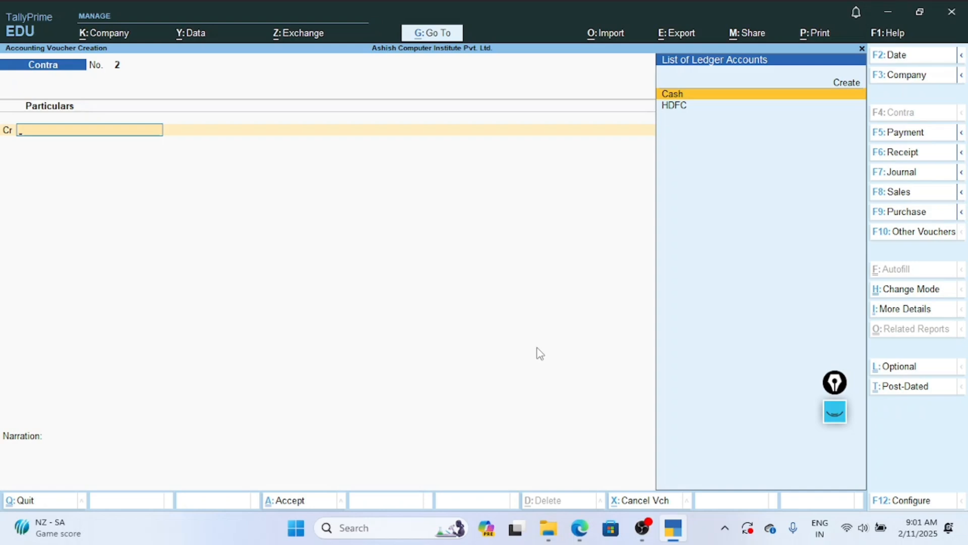
pyautogui.press('Down')
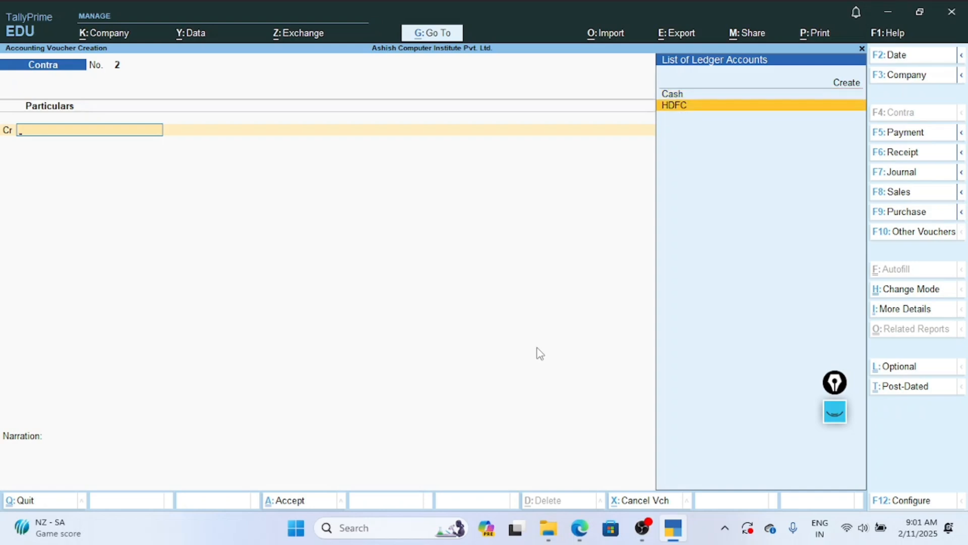
pyautogui.press('Return')
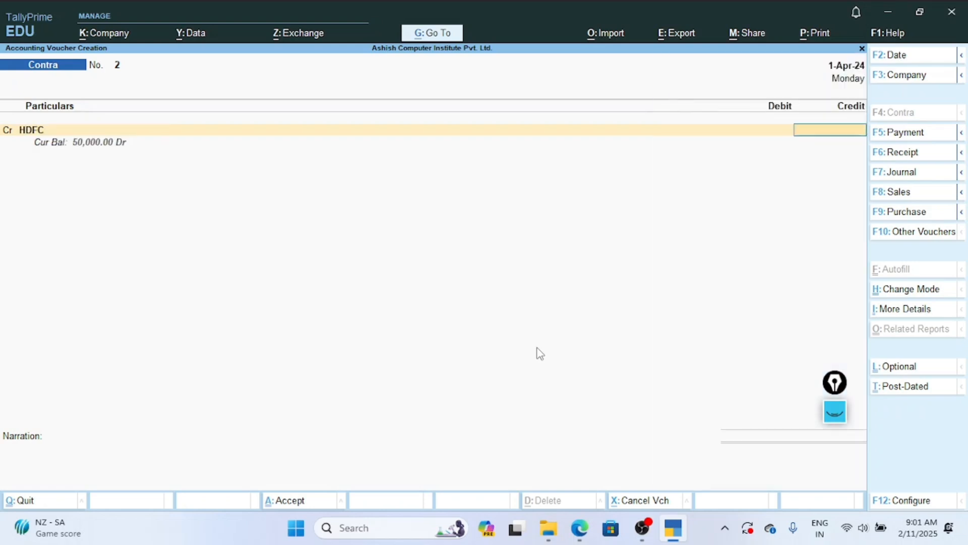
pyautogui.write('10000')
pyautogui.press('Return')
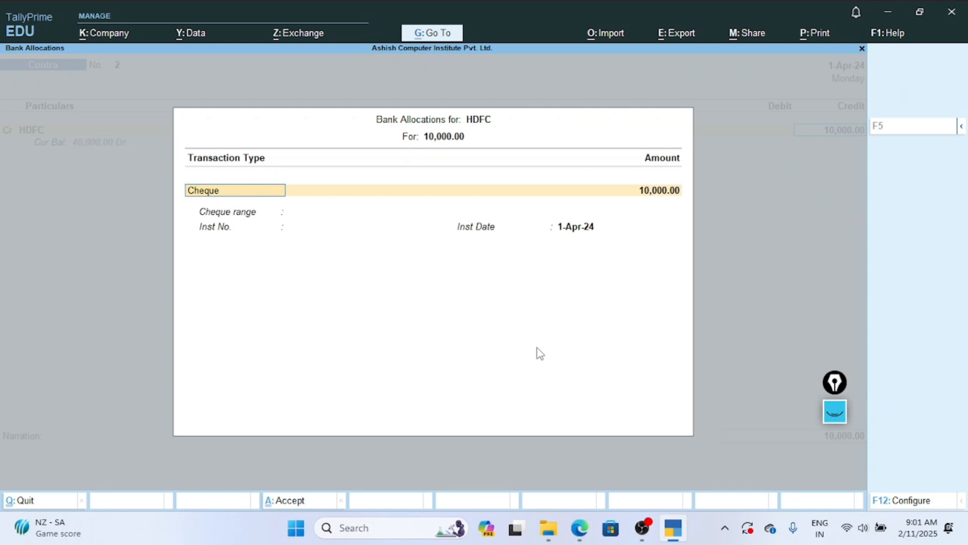
# Set HDFC's bank allocation to transaction type ATM for 10000, leaving the instrument number blank and the default date.
pyautogui.press('Return')
pyautogui.press('BackSpace')
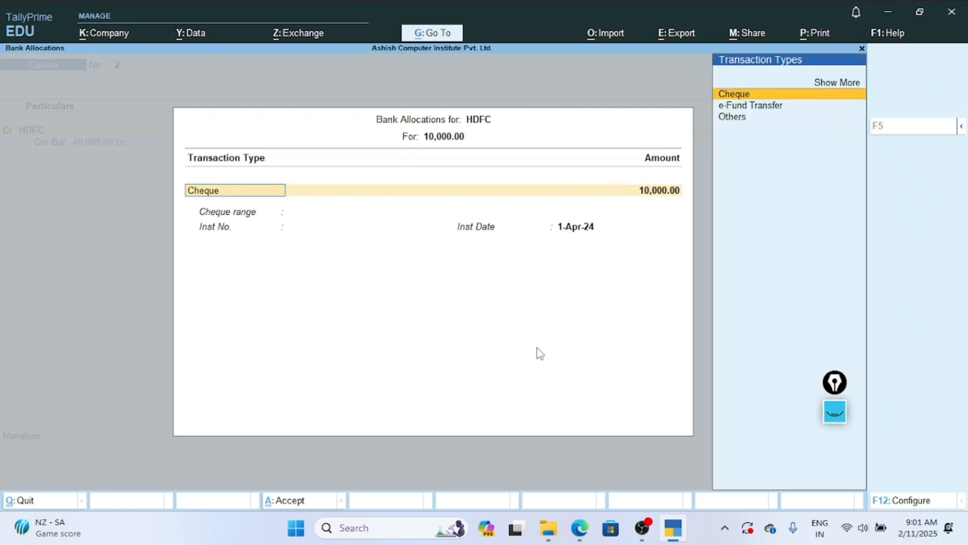
pyautogui.press('Up')
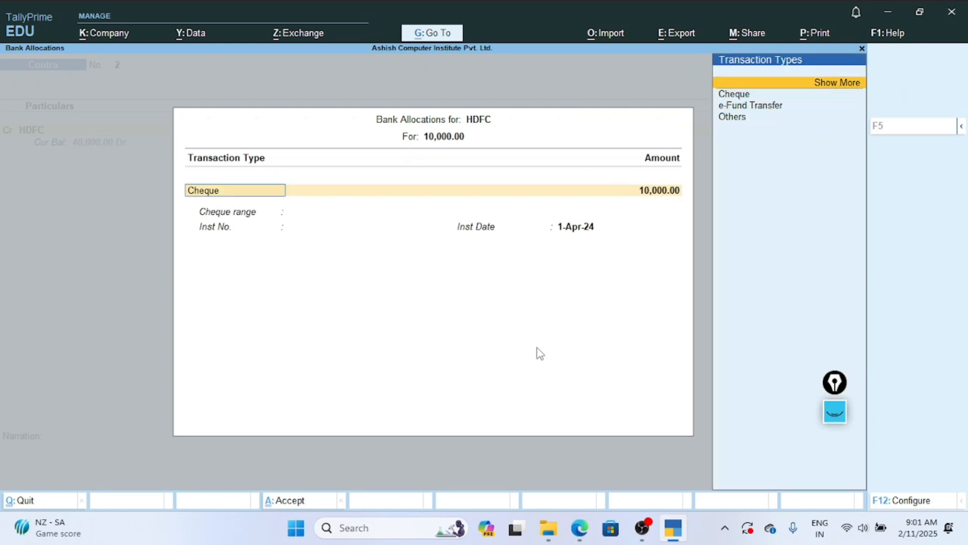
pyautogui.press('Return')
pyautogui.press('Down')
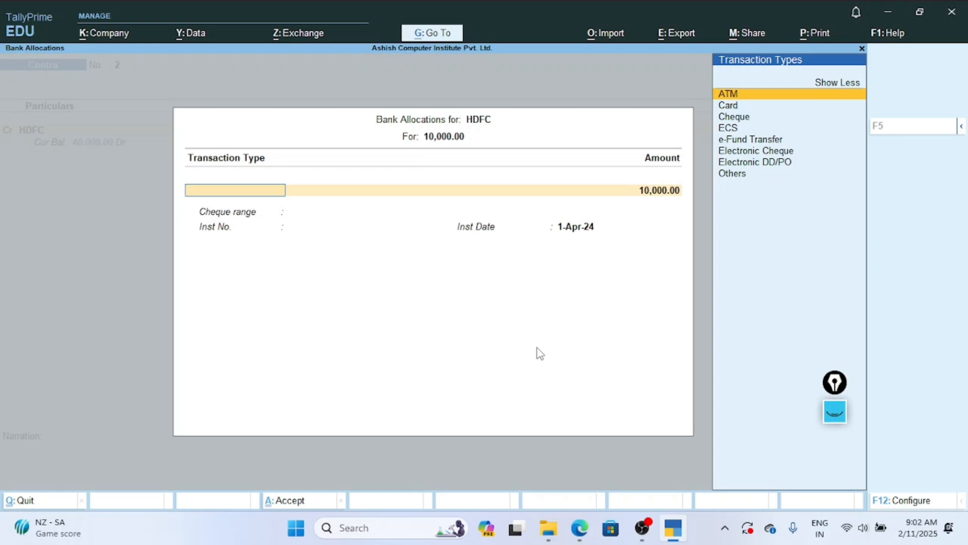
pyautogui.press('Return')
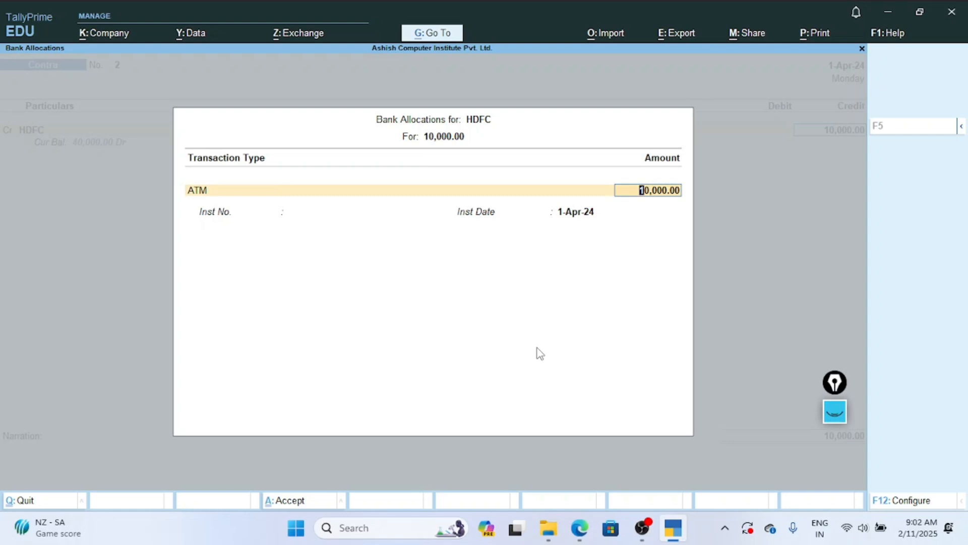
pyautogui.press('Return')
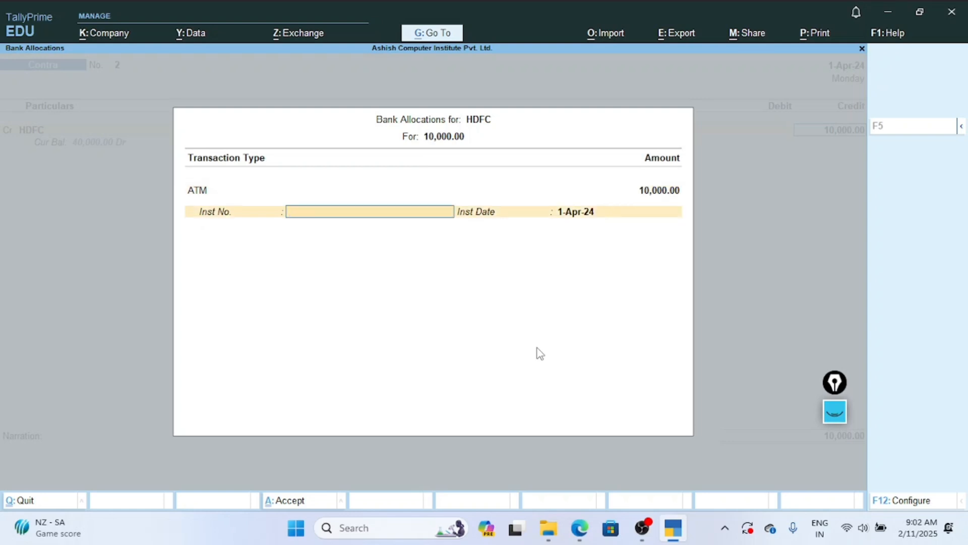
pyautogui.press('Return')
pyautogui.press('Return')
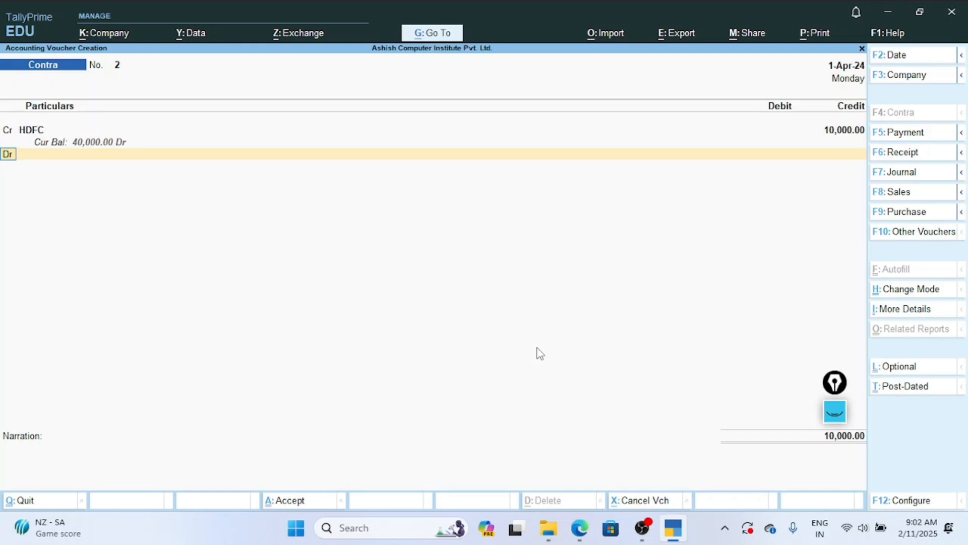
# Debit Cash with 10000 in the Contra voucher and move on to the narration.
pyautogui.press('Return')
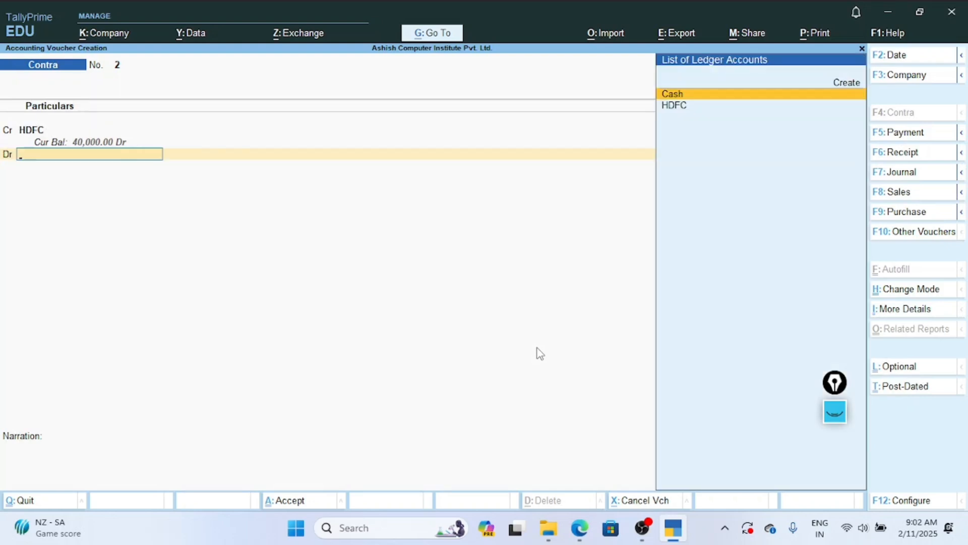
pyautogui.press('Return')
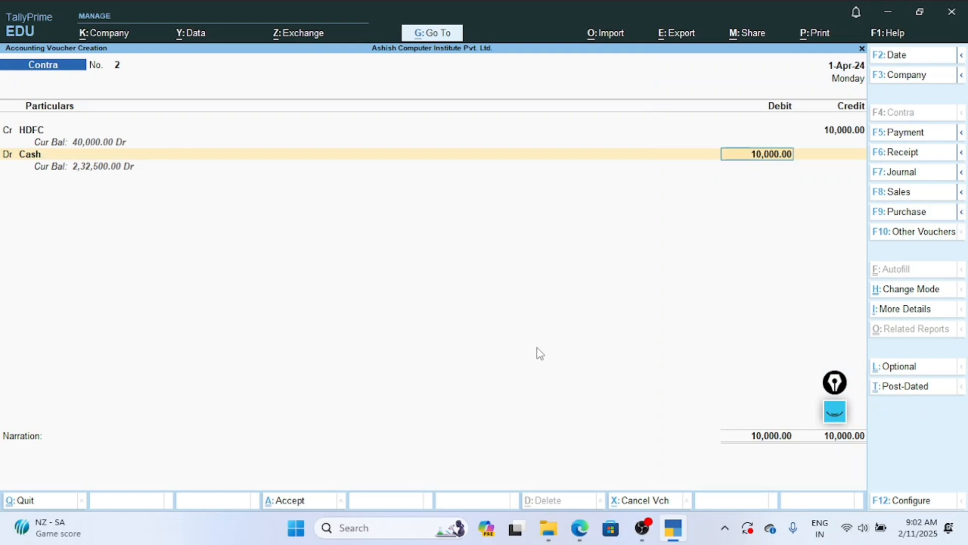
pyautogui.press('Return')
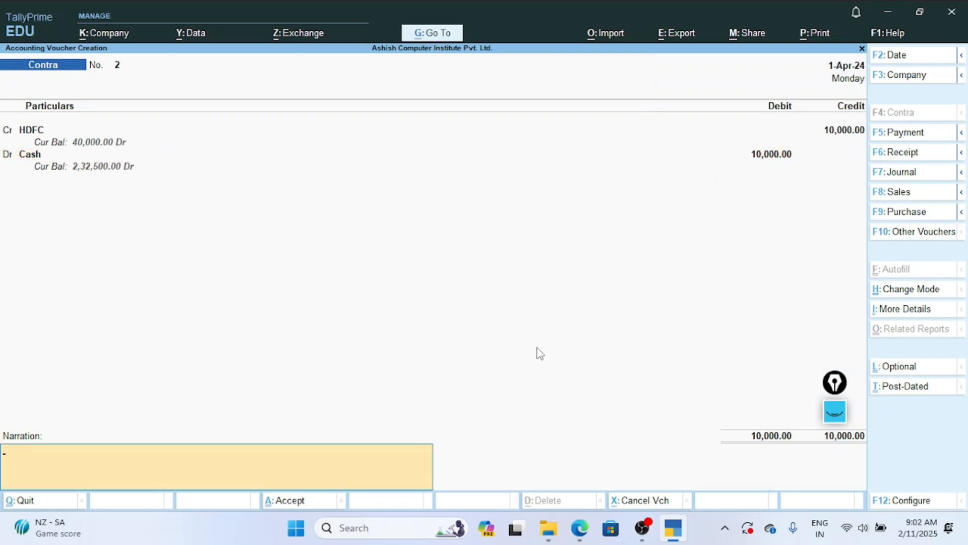
# Save the Contra voucher with a blank narration and consult Exercise 2's last transaction in the notes PDF in Edge, returning to TallyPrime.
pyautogui.press('Return')
pyautogui.press('Return')
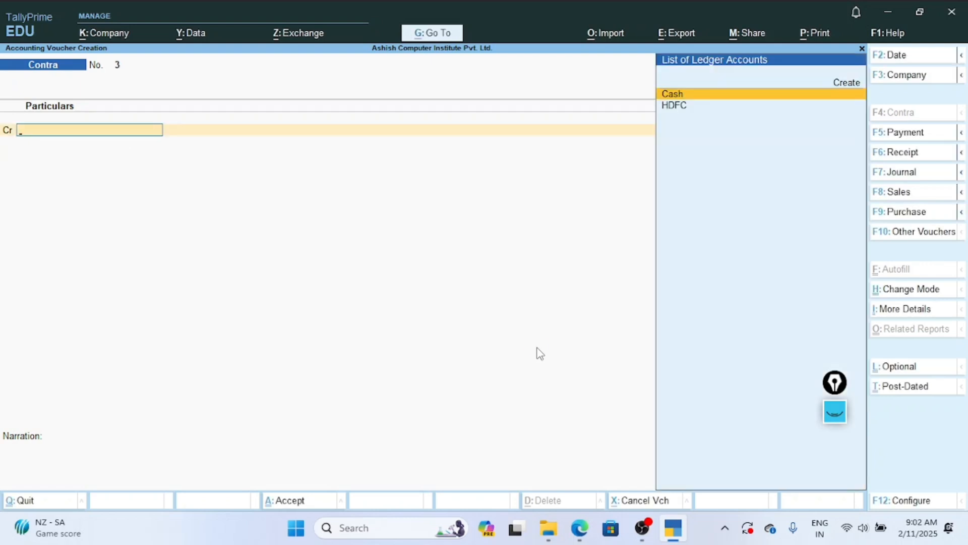
pyautogui.click(580, 527)
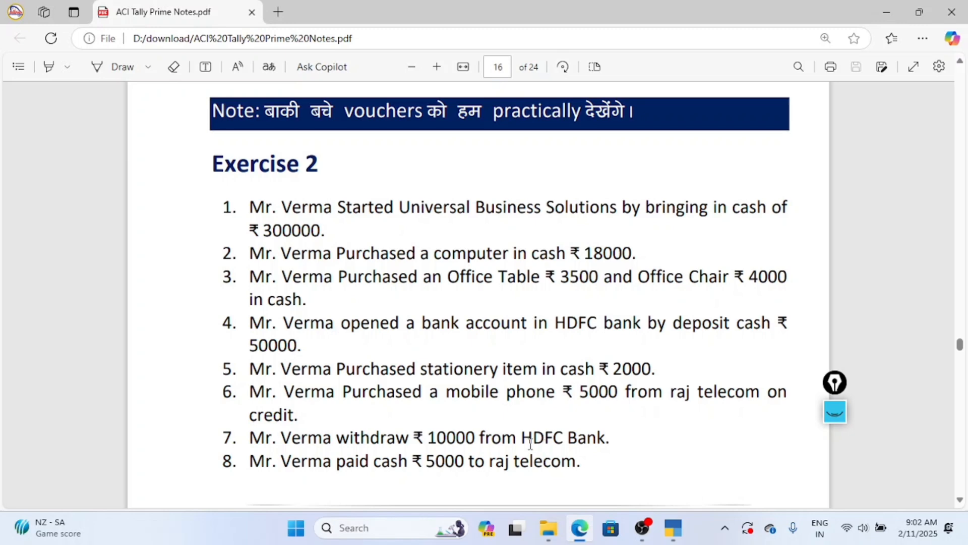
pyautogui.click(675, 526)
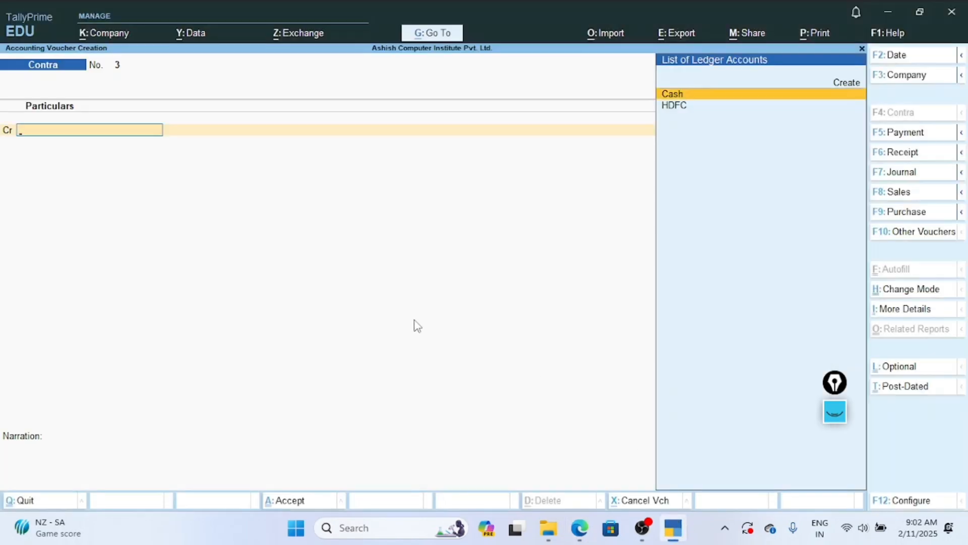
# Switch to a Payment voucher and debit Raj Telecom with 5000.
pyautogui.press('F5')
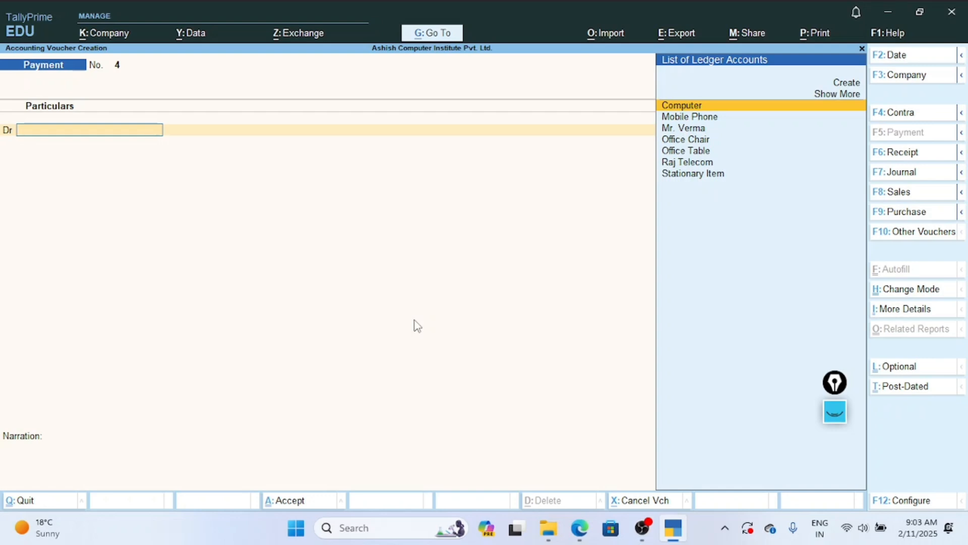
pyautogui.press('Down')
pyautogui.press('Down')
pyautogui.press('Down')
pyautogui.press('Down')
pyautogui.press('Down')
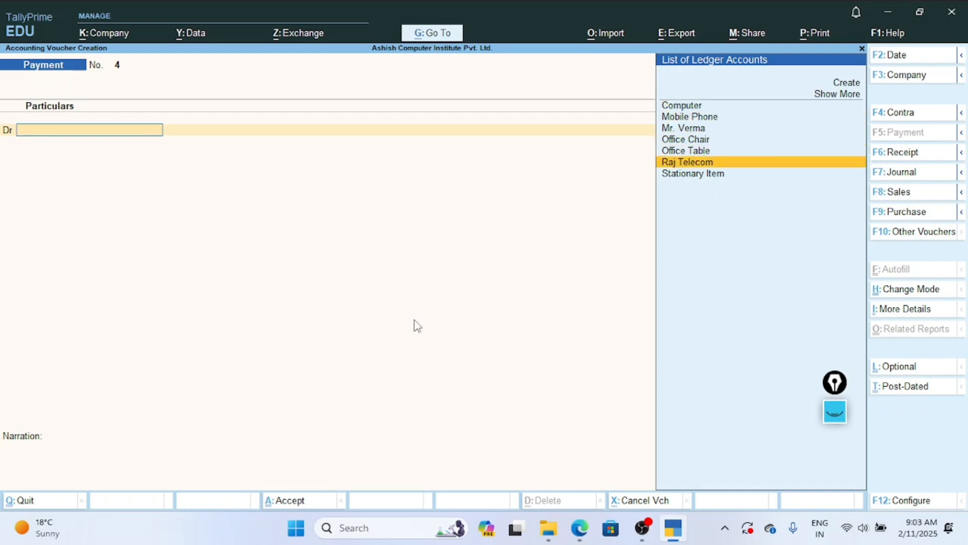
pyautogui.press('Return')
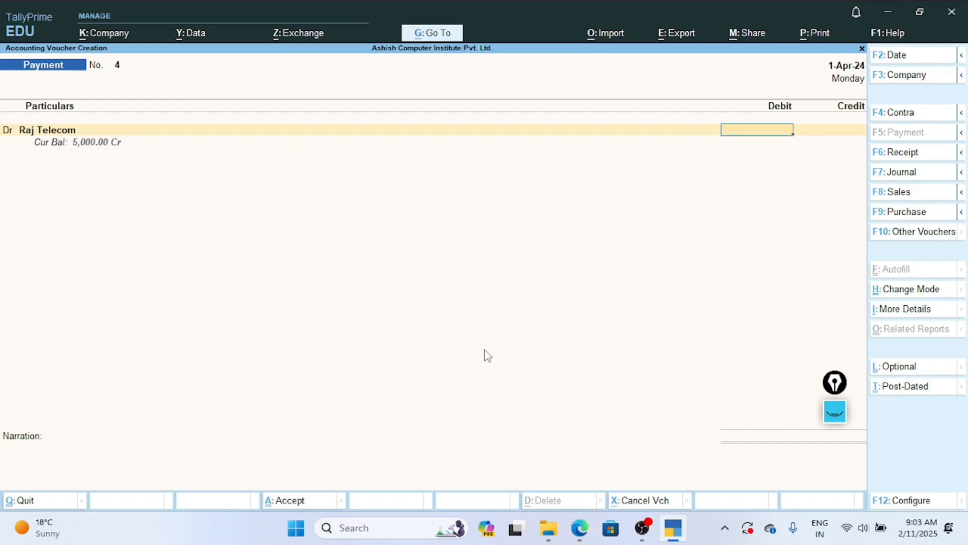
pyautogui.write('5000')
pyautogui.press('Return')
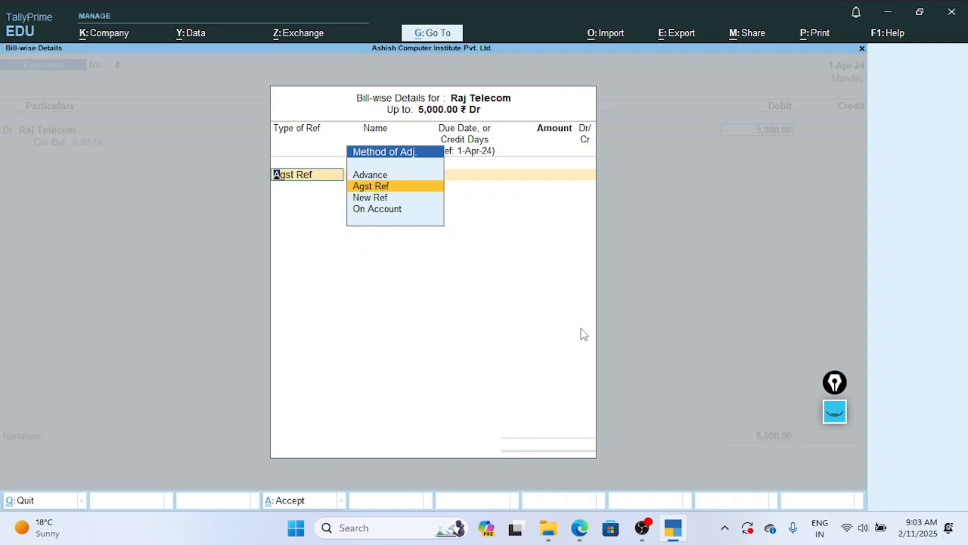
# Settle Raj Telecom's pending bill 1 as Agst Ref for 5000 Dr and start the credit line.
pyautogui.press('Return')
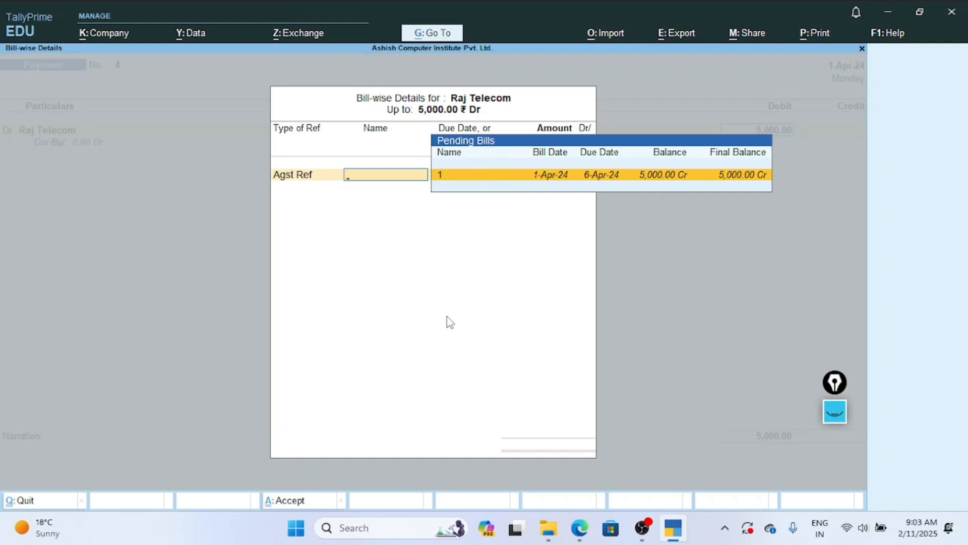
pyautogui.press('Return')
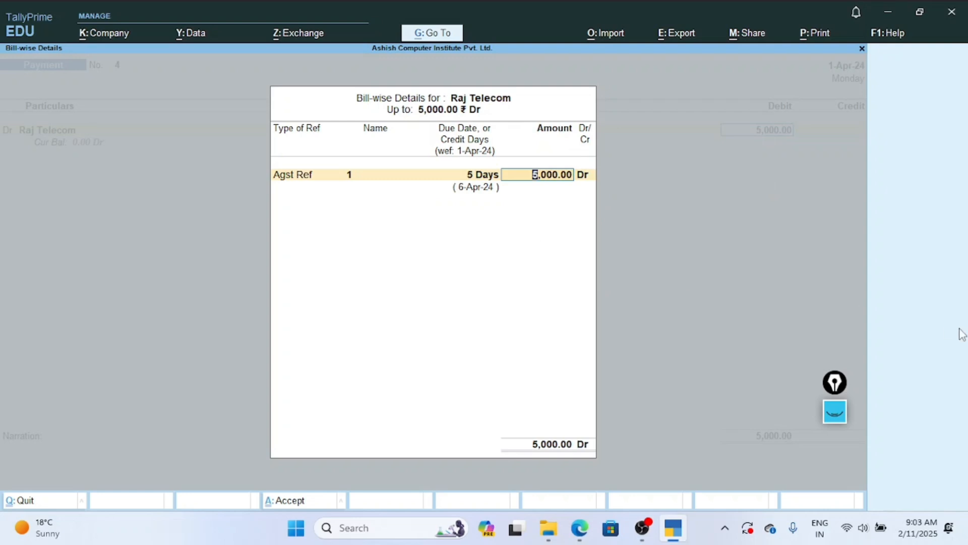
pyautogui.press('Return')
pyautogui.press('Return')
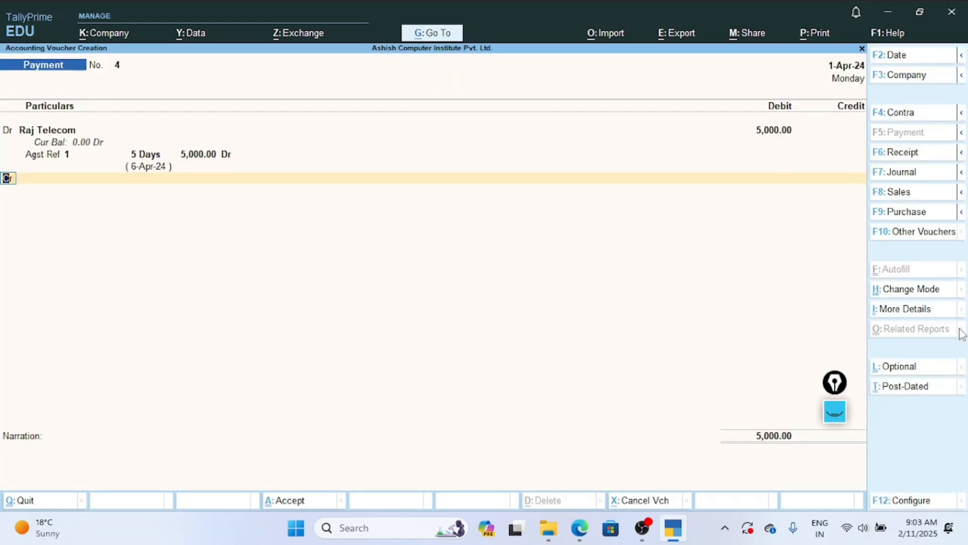
pyautogui.press('Return')
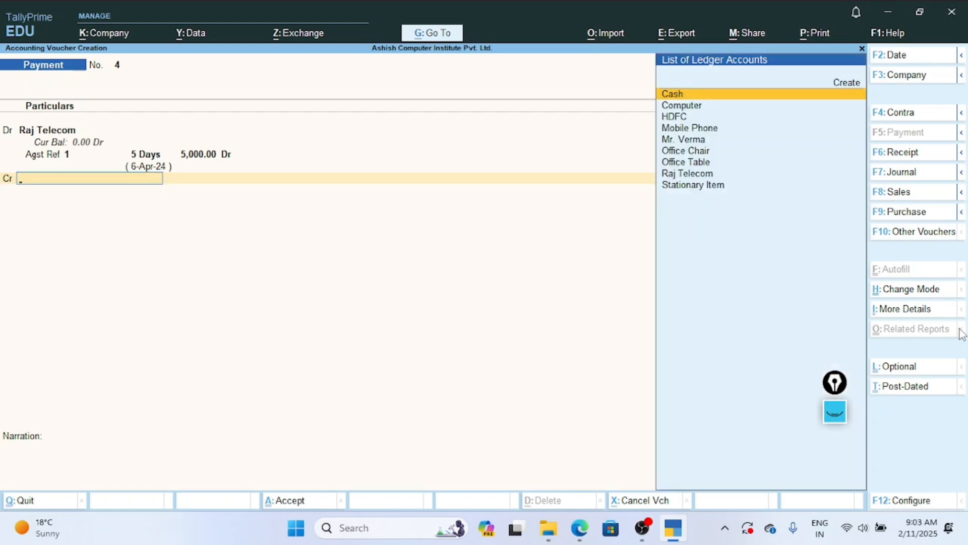
# Try crediting the payment to HDFC and then to Cash, backing out of each entry to the ledger selection.
pyautogui.press('Down')
pyautogui.press('Down')
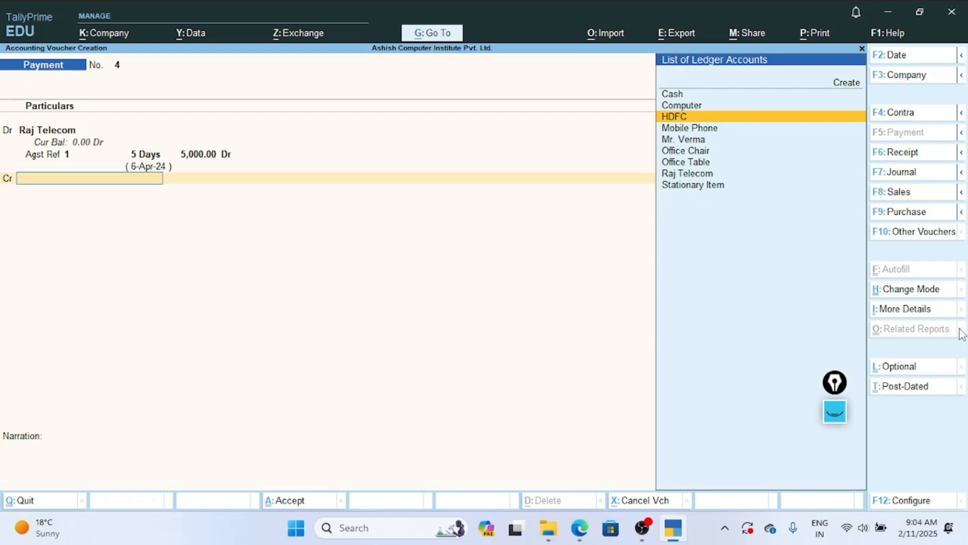
pyautogui.press('Return')
pyautogui.press('Return')
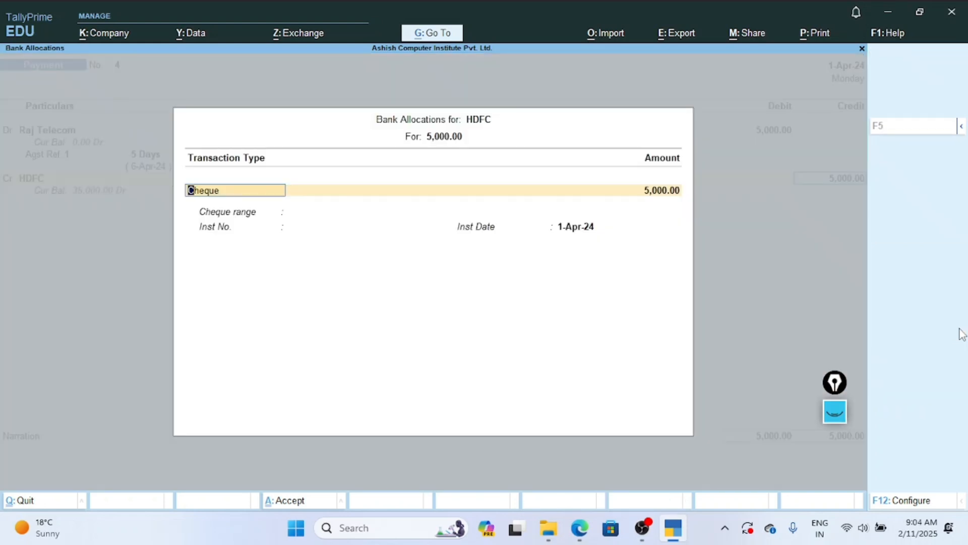
pyautogui.press('Escape')
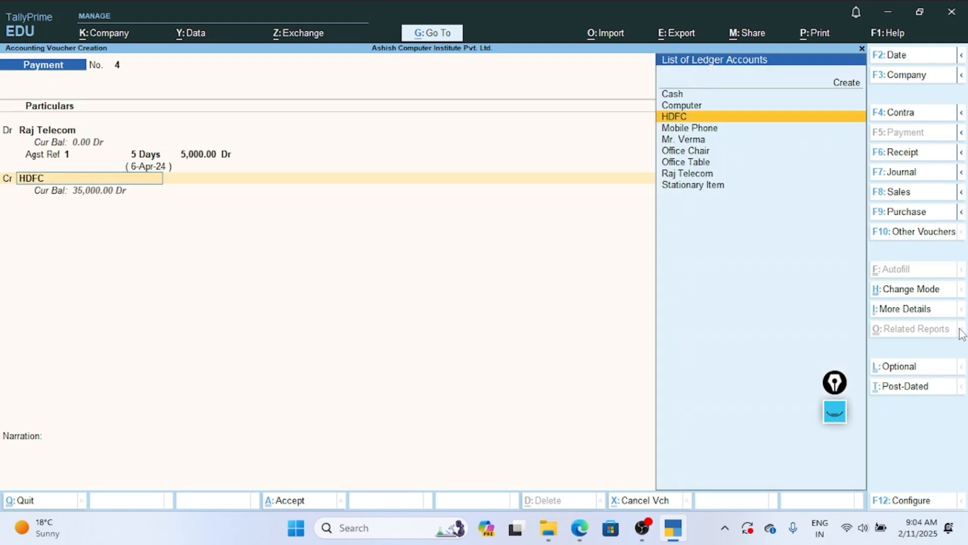
pyautogui.press('Up')
pyautogui.press('Up')
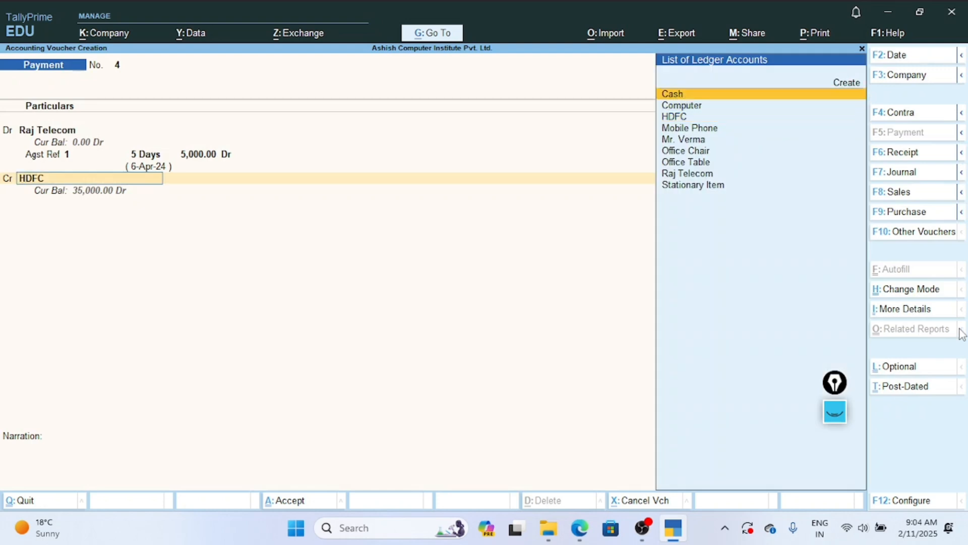
pyautogui.press('Return')
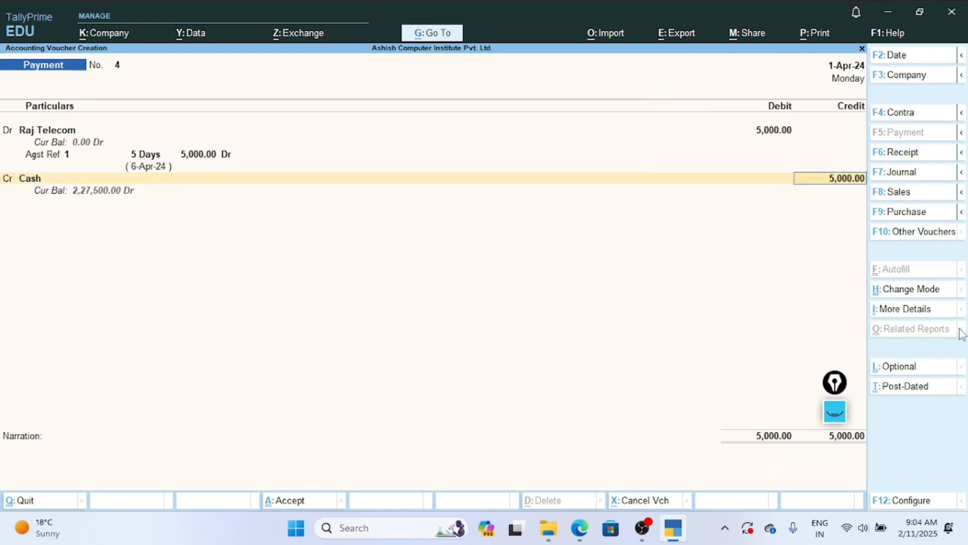
pyautogui.press('BackSpace')
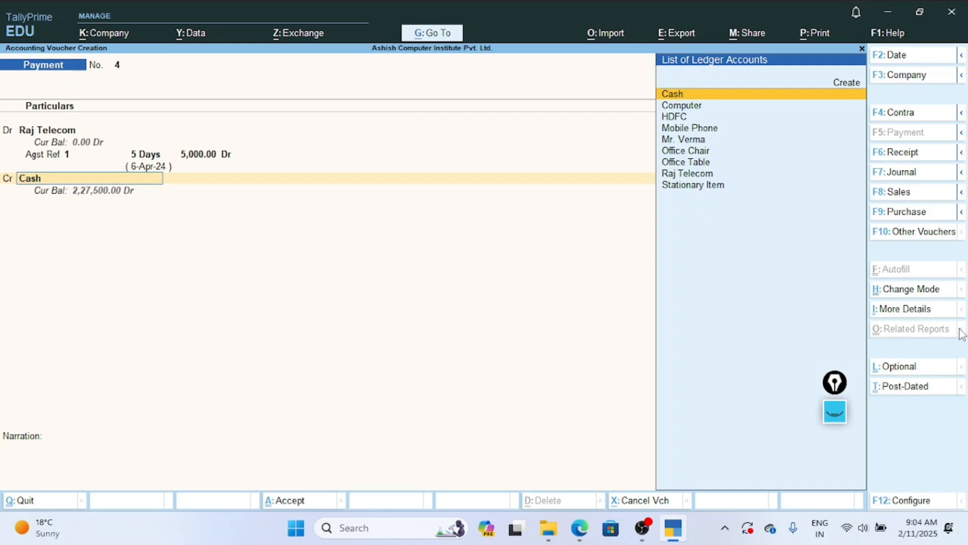
# Select HDFC as the Payment voucher's credit ledger with an amount of 5000.
pyautogui.press('Down')
pyautogui.press('Down')
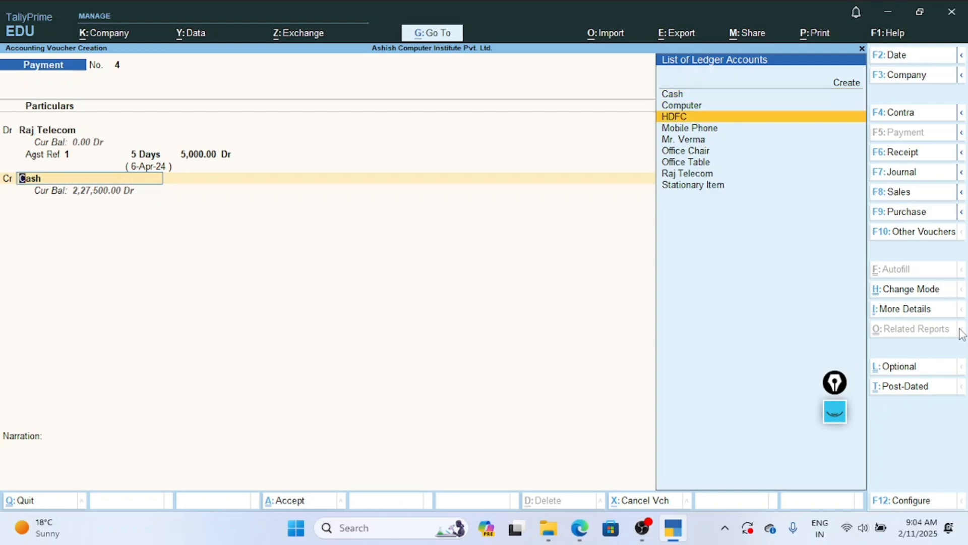
pyautogui.press('Return')
# Accept HDFC's bank allocation as Cheque for 5000 with a blank instrument number, and save the Payment voucher.
pyautogui.press('Return')
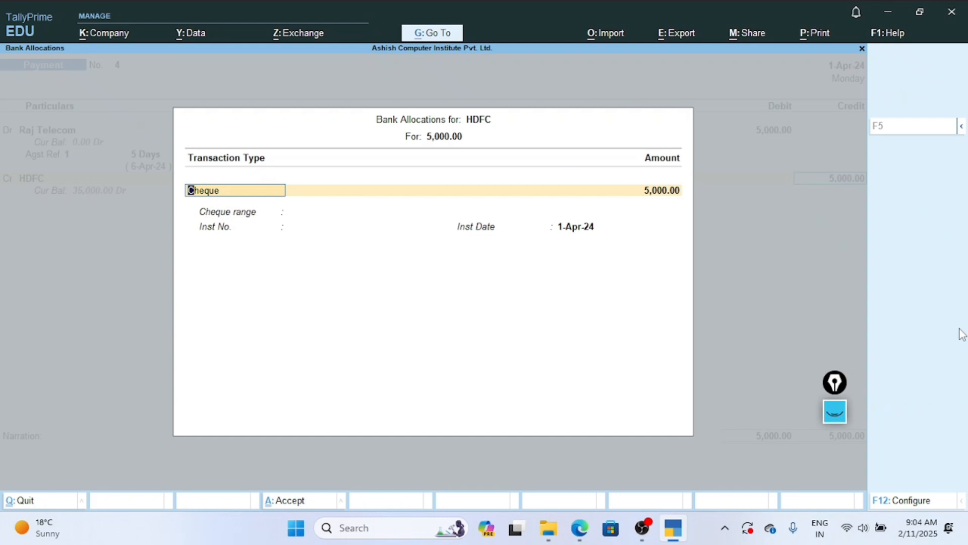
pyautogui.press('Return')
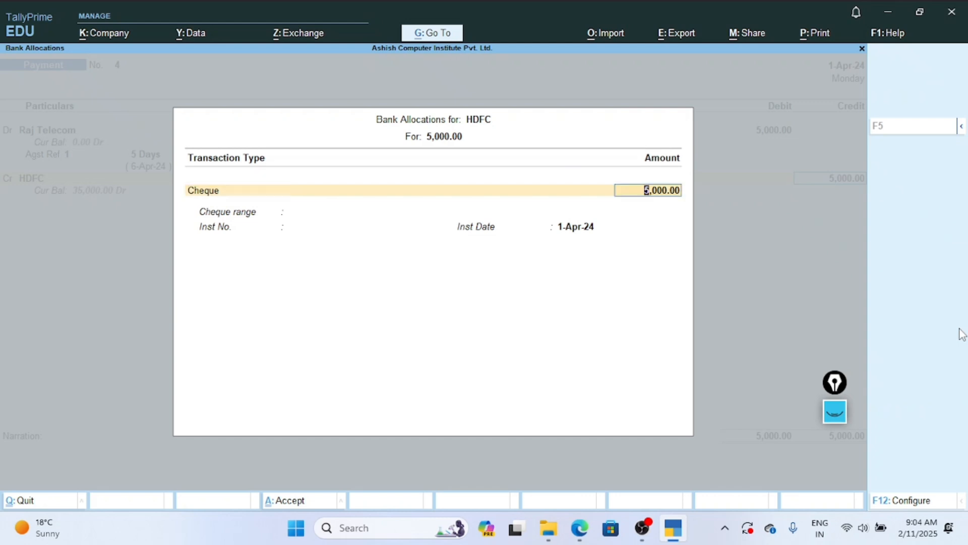
pyautogui.press('Return')
pyautogui.press('Return')
pyautogui.press('Return')
pyautogui.press('Return')
pyautogui.press('Return')
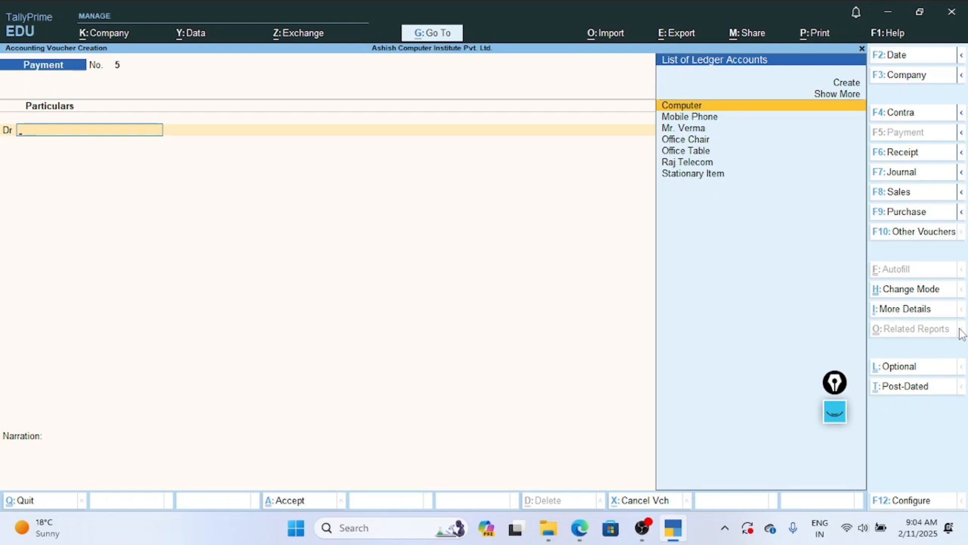
# Quit voucher creation and open the Day Book from the Gateway of Tally.
pyautogui.press('Escape')
pyautogui.press('y')
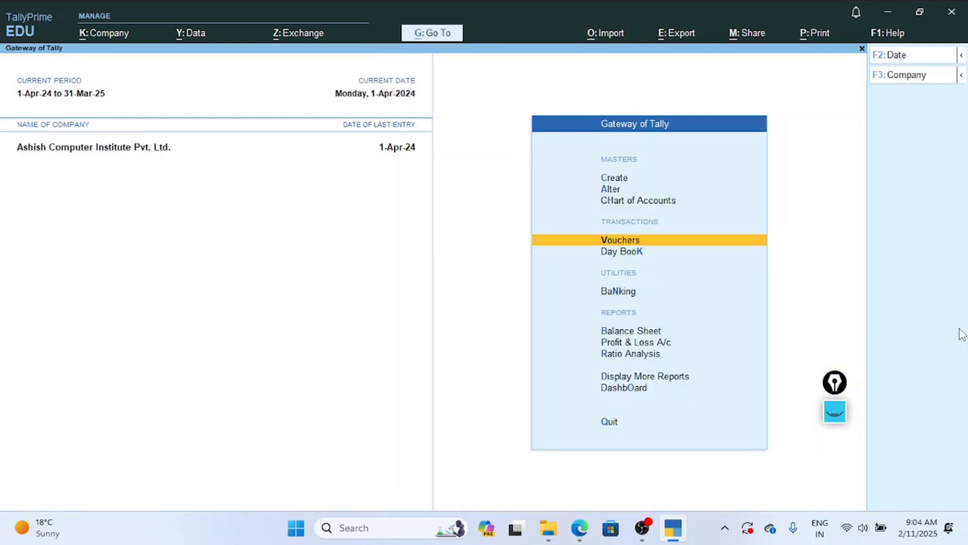
pyautogui.press('Down')
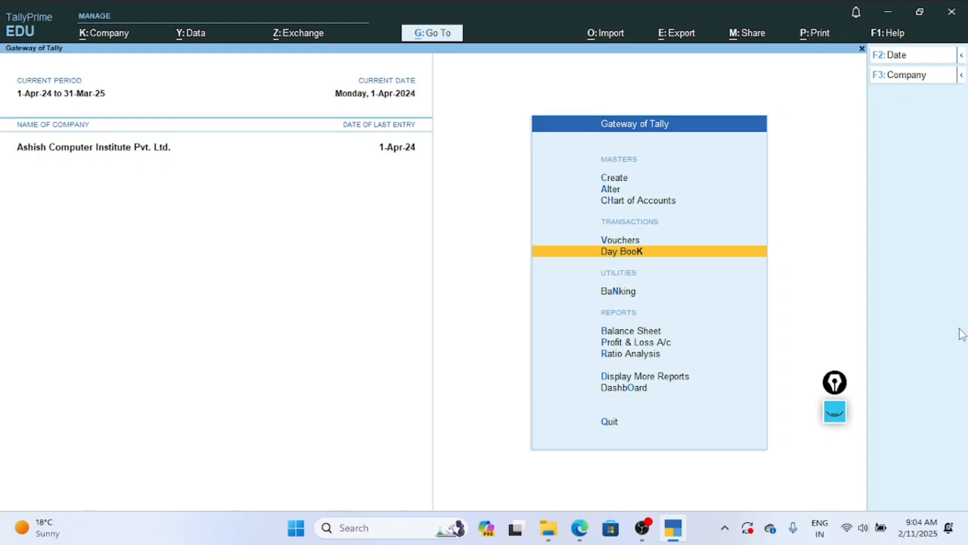
pyautogui.press('Return')
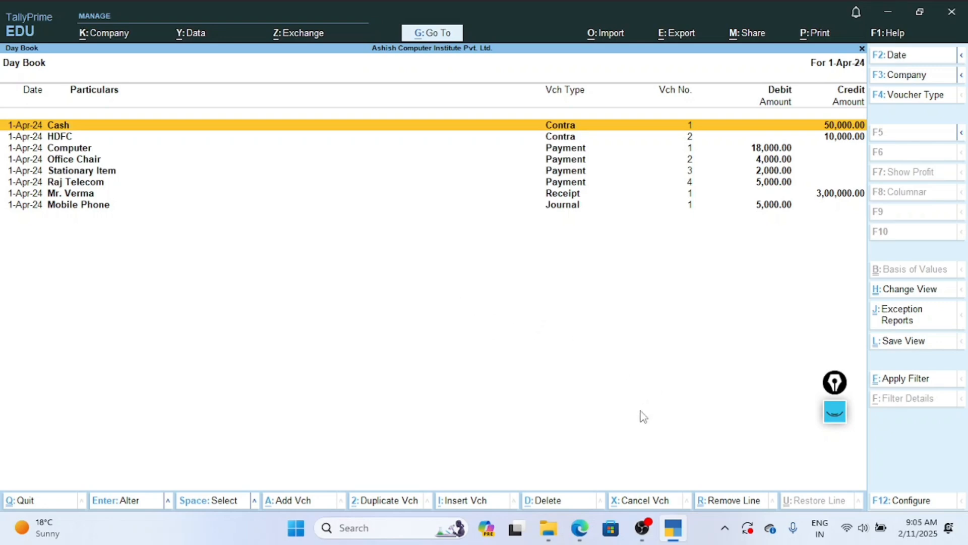
# Open the Raj Telecom Payment voucher from the Day Book for alteration.
pyautogui.press('Down')
pyautogui.press('Down')
pyautogui.press('Down')
pyautogui.press('Down')
pyautogui.press('Down')
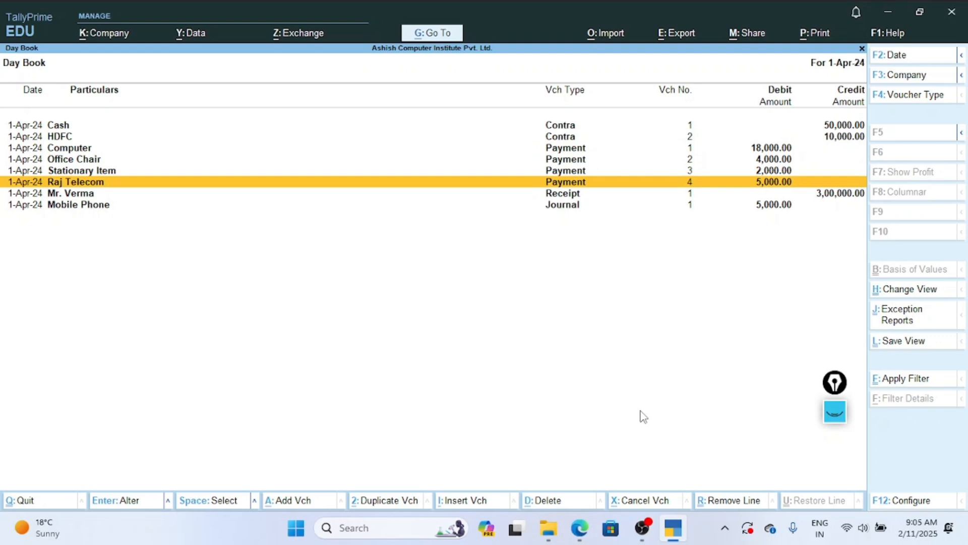
pyautogui.press('Return')
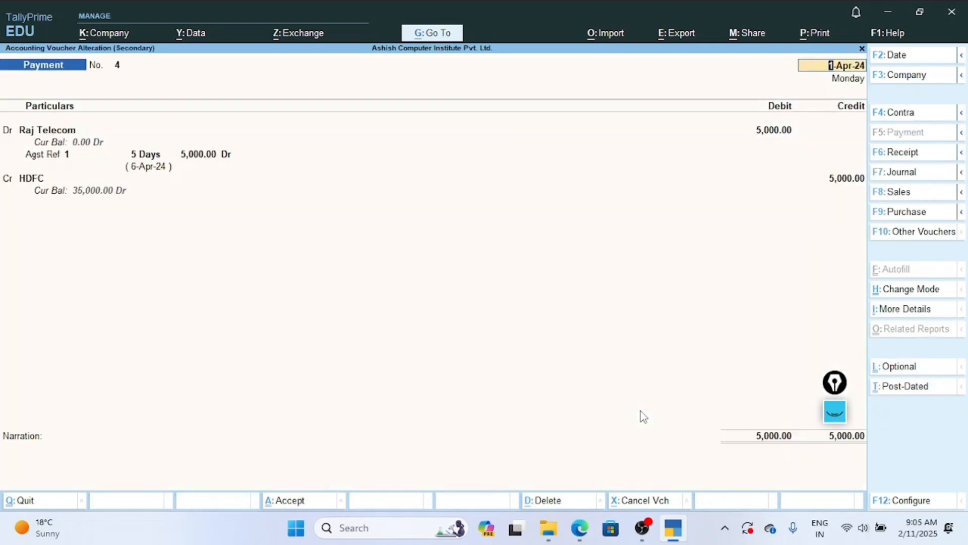
# Keep the voucher's date, Raj Telecom debit and bill reference, and go to the HDFC credit ledger for editing.
pyautogui.press('Return')
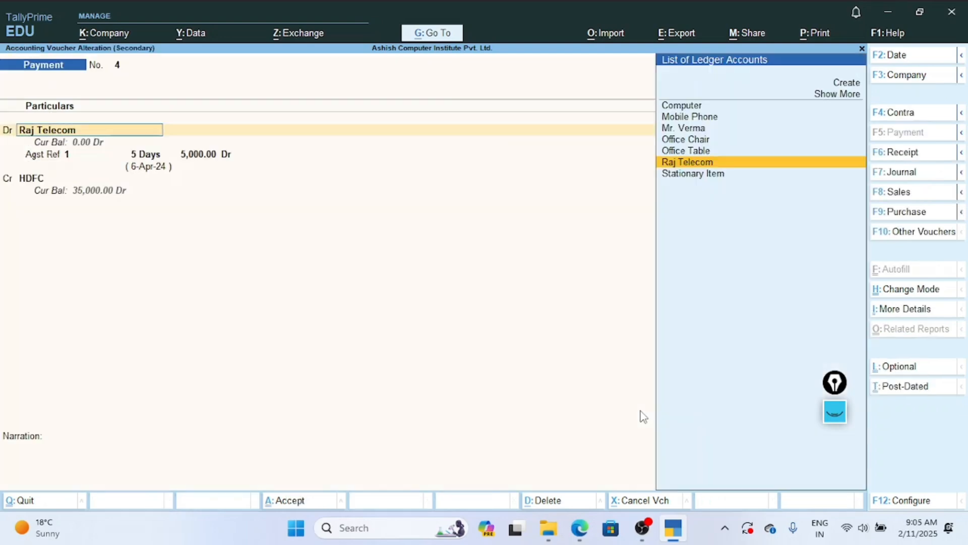
pyautogui.press('Return')
pyautogui.press('Return')
pyautogui.press('Return')
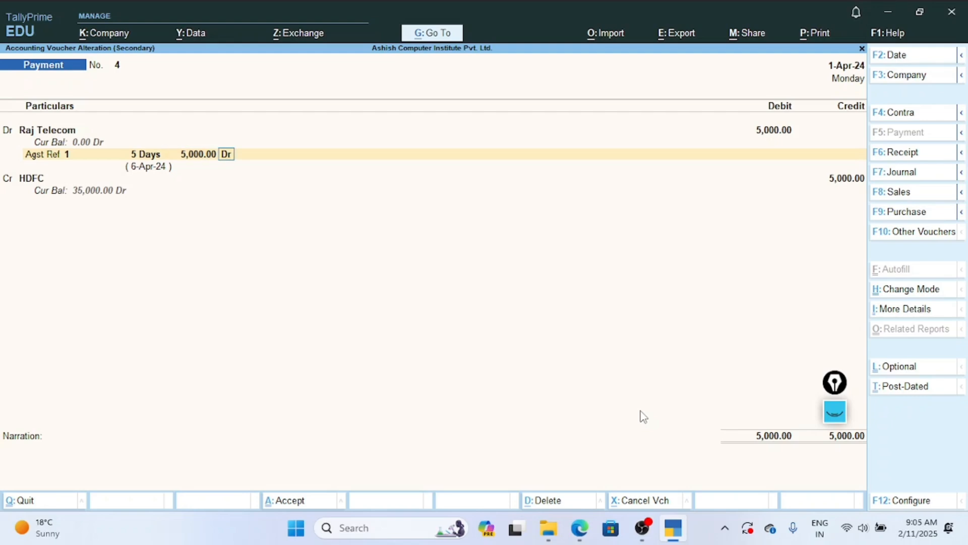
pyautogui.press('Return')
pyautogui.press('Return')
pyautogui.press('Return')
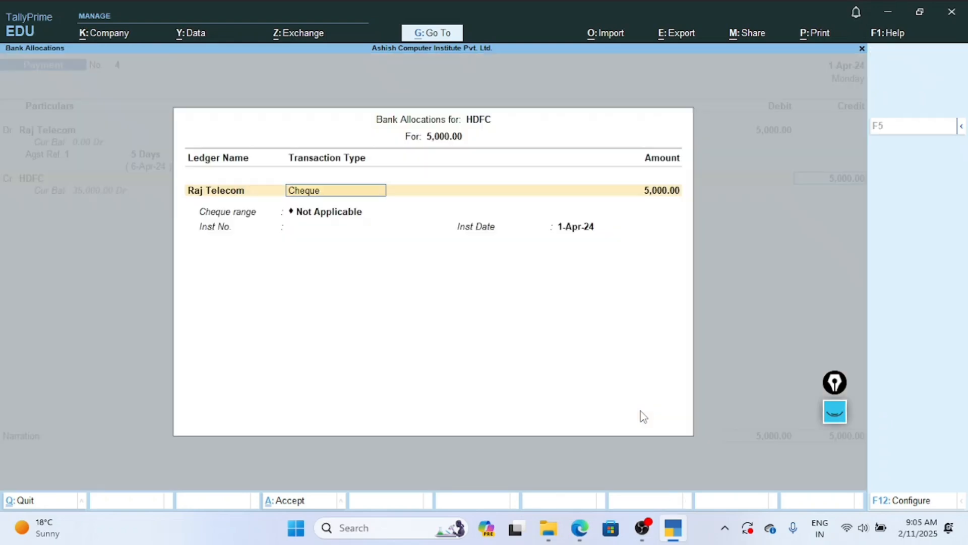
pyautogui.press('BackSpace')
pyautogui.press('BackSpace')
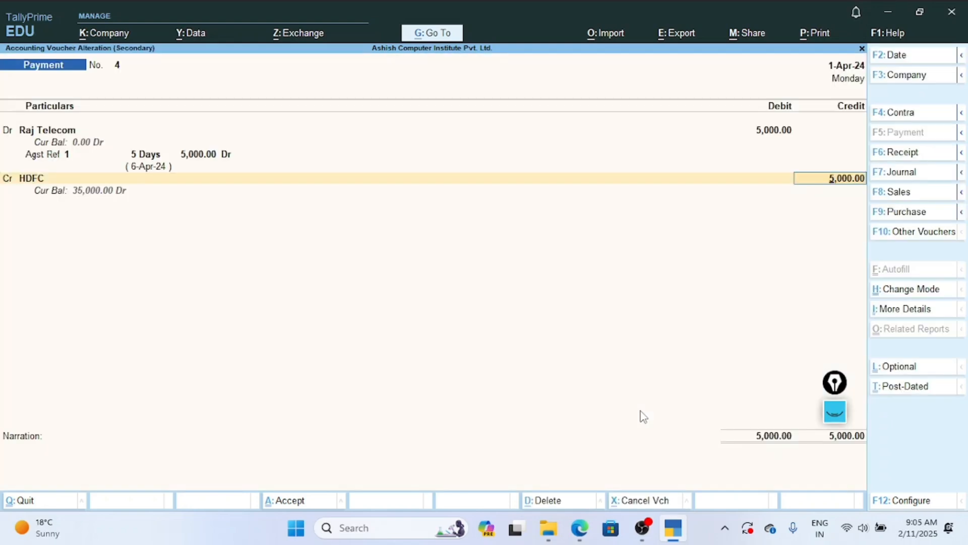
pyautogui.press('Return')
pyautogui.press('BackSpace')
pyautogui.press('BackSpace')
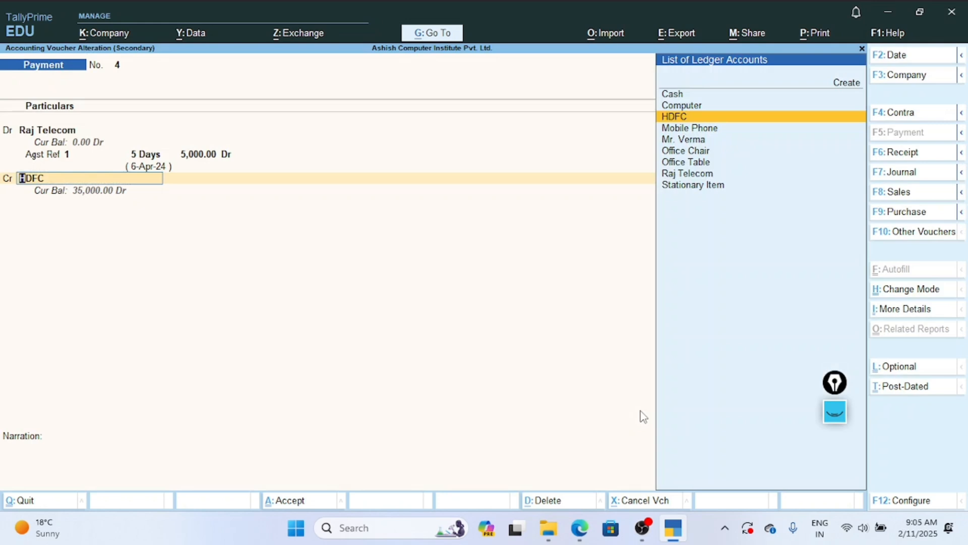
# Try to replace HDFC with Cash as the credit ledger, clearing the ledger name.
pyautogui.press('Up')
pyautogui.press('Up')
pyautogui.press('Return')
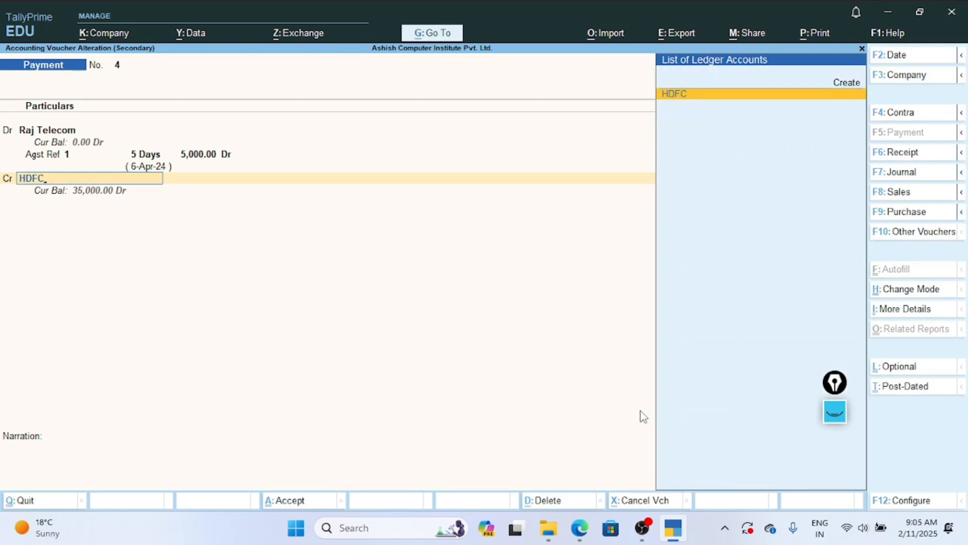
pyautogui.press('BackSpace')
pyautogui.press('BackSpace')
pyautogui.press('BackSpace')
pyautogui.press('BackSpace')
pyautogui.press('BackSpace')
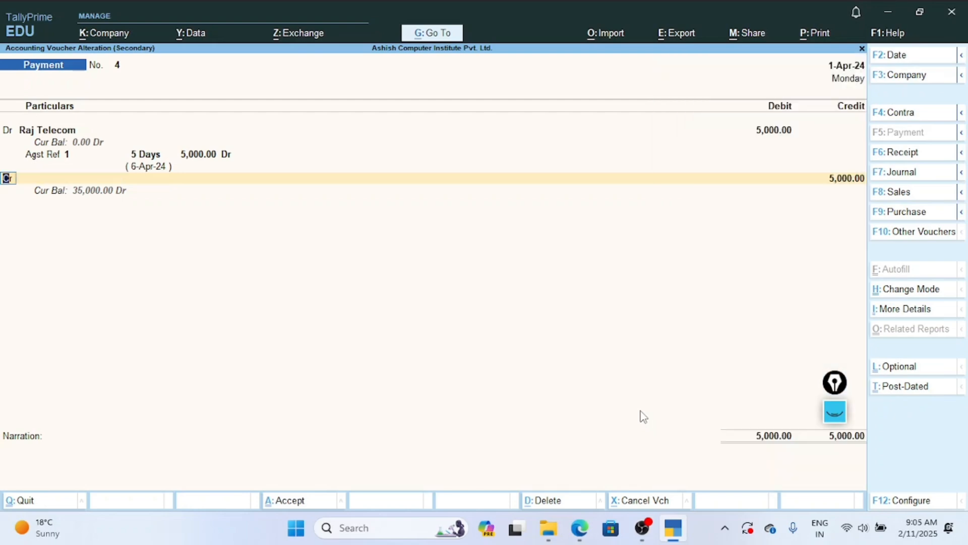
pyautogui.press('BackSpace')
# Try to replace HDFC with Cash as the Raj Telecom payment's credit ledger, keeping the 5,000 debit and bill reference, and return to the Day Book.
pyautogui.press('Return')
pyautogui.press('Return')
pyautogui.press('Return')
pyautogui.press('Return')
pyautogui.press('Return')
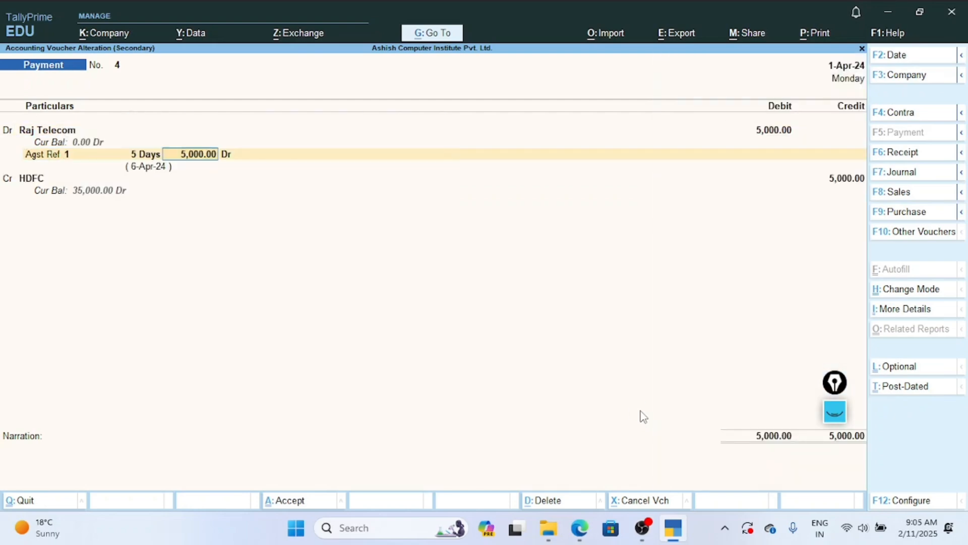
pyautogui.press('Return')
pyautogui.press('Return')
pyautogui.press('Return')
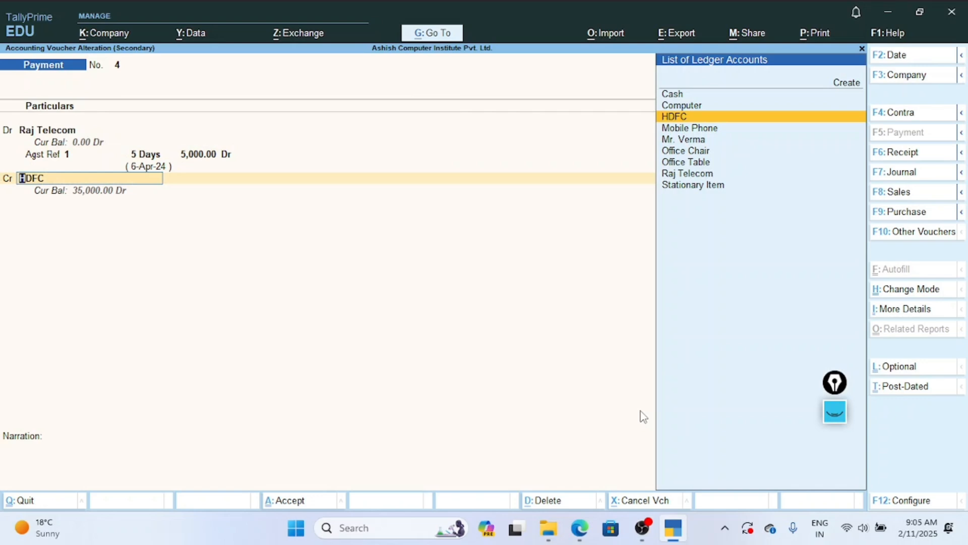
pyautogui.press('Up')
pyautogui.press('Up')
pyautogui.press('Return')
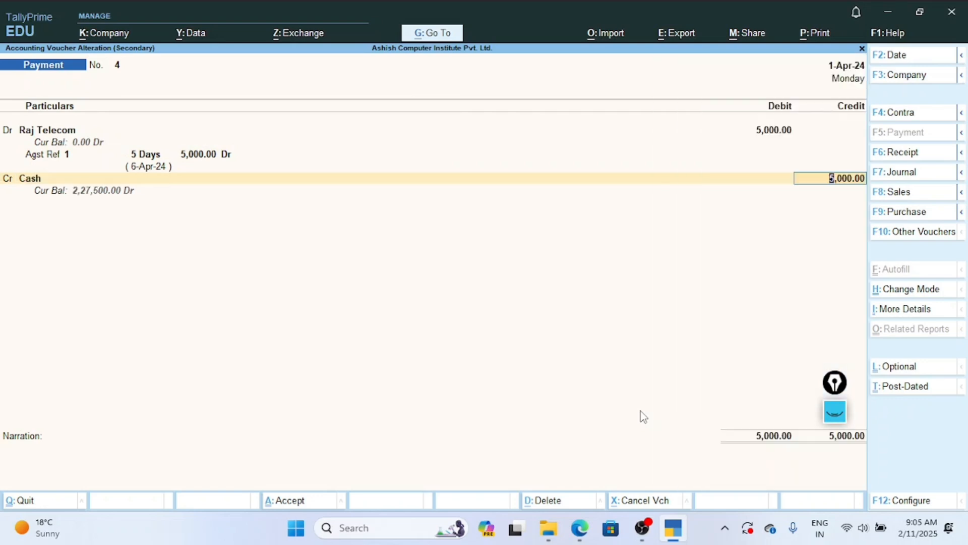
pyautogui.press('BackSpace')
pyautogui.hotkey('ctrl', 'a')
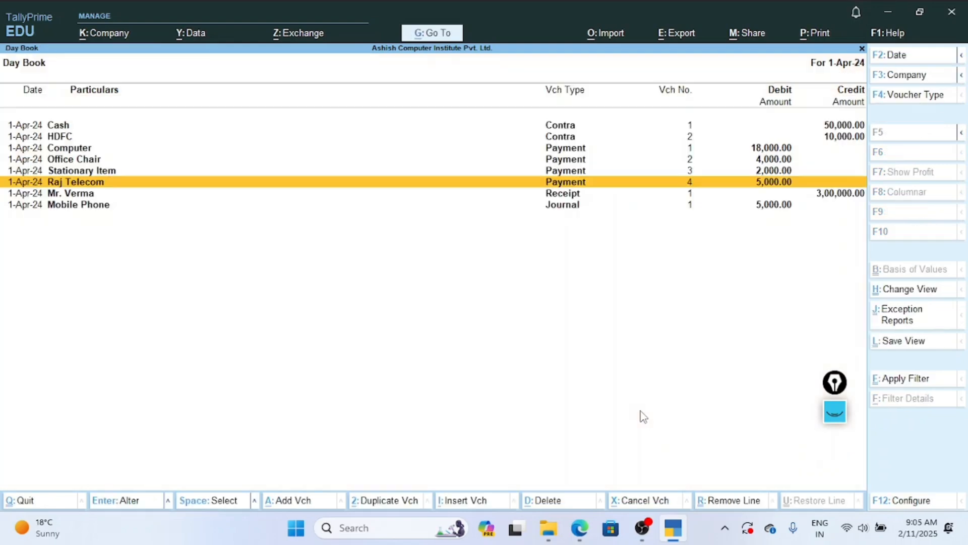
# Leave the Day Book and open voucher creation from the Gateway of Tally.
pyautogui.press('Escape')
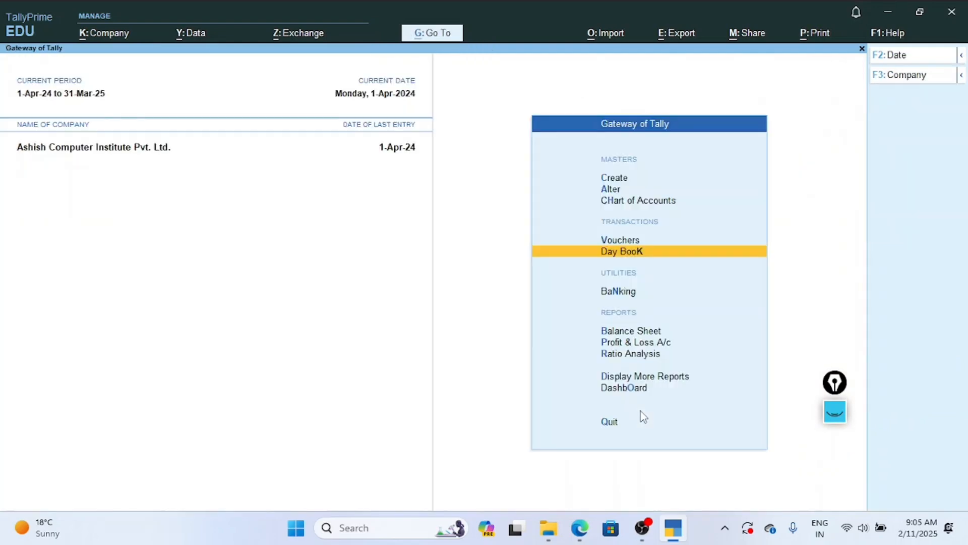
pyautogui.press('Up')
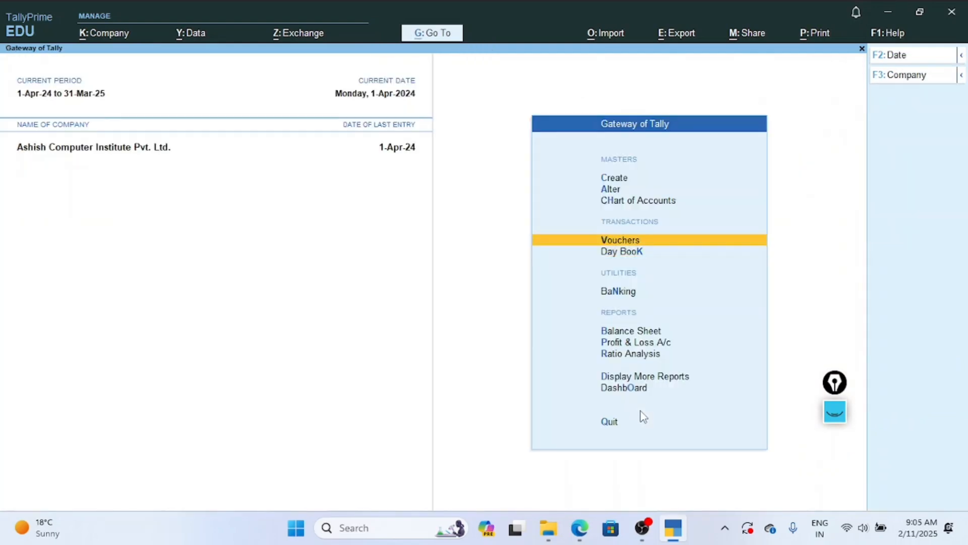
pyautogui.press('Return')
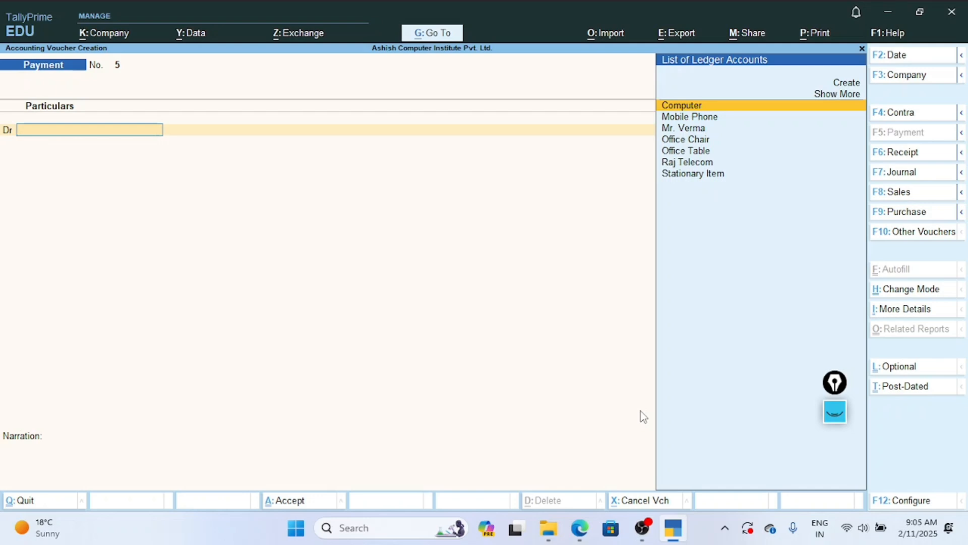
# Browse back and forth through the previously recorded vouchers, ending with the Raj Telecom payment, and return to the blank Payment voucher.
pyautogui.press('pageup')
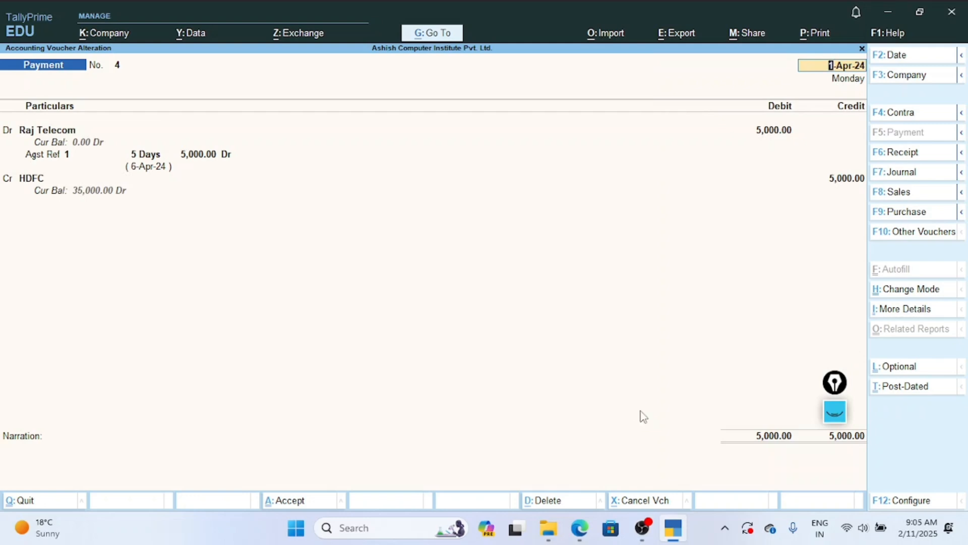
pyautogui.press('pageup')
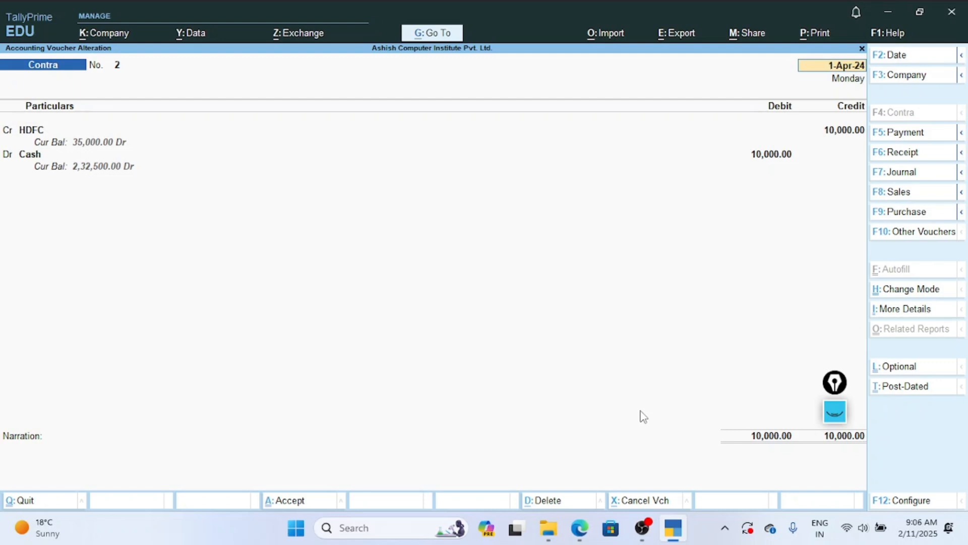
pyautogui.press('pagedown')
pyautogui.press('pagedown')
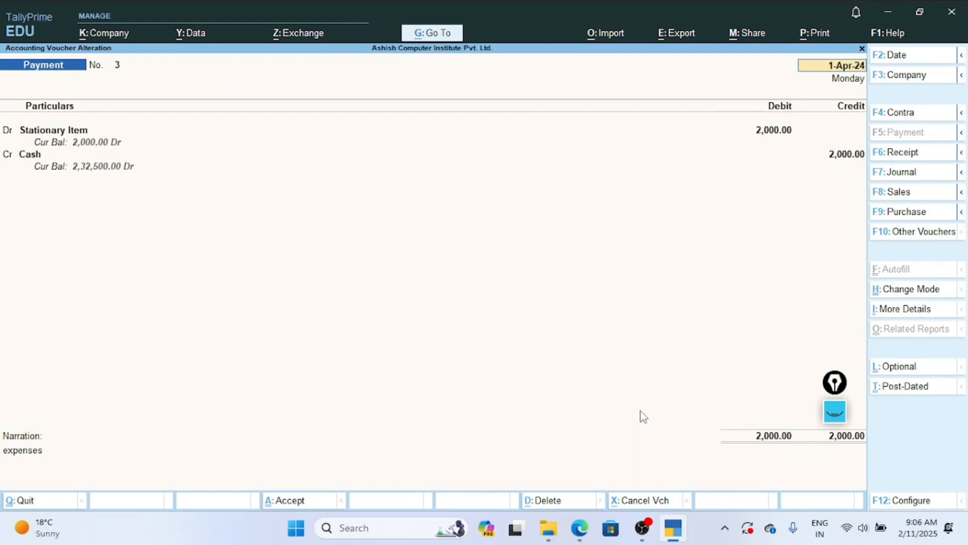
pyautogui.press('pageup')
pyautogui.press('pageup')
pyautogui.press('pageup')
pyautogui.press('pagedown')
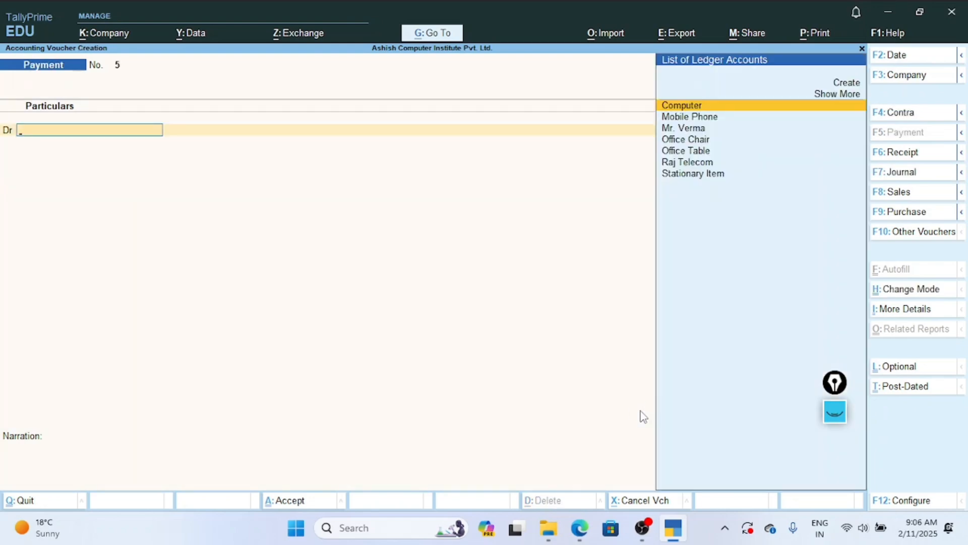
pyautogui.press('pageup')
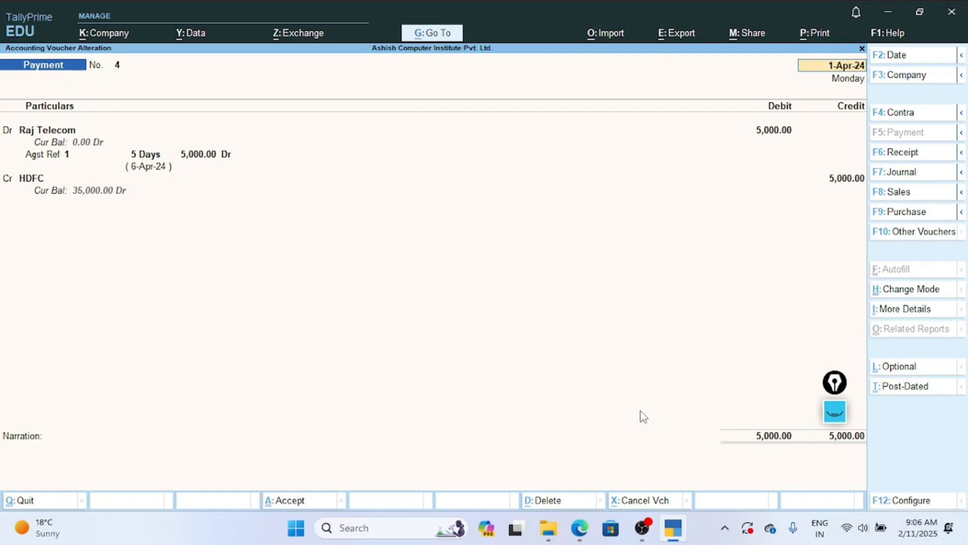
pyautogui.hotkey('ctrl', 'a')
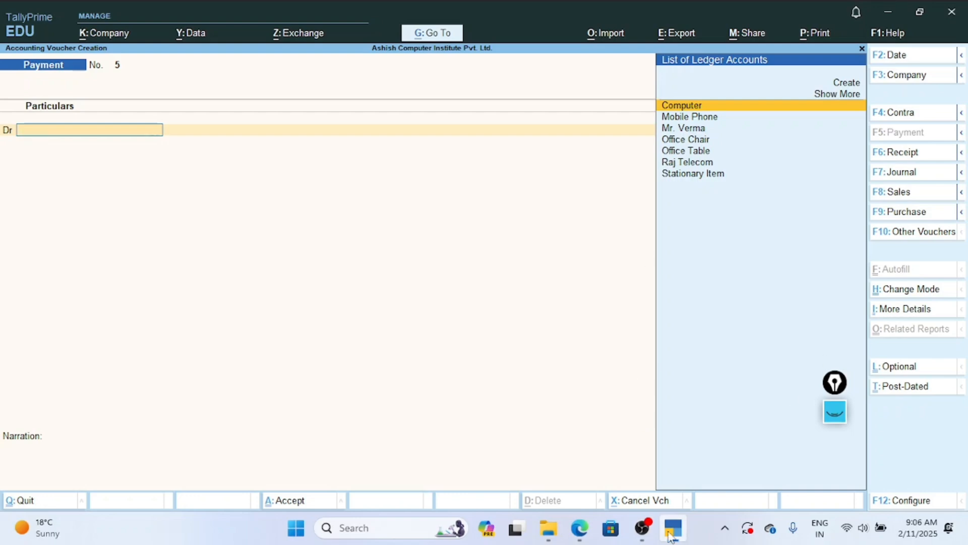
# Switch to the Tally Prime notes PDF in the browser, read through Exercise 2's transactions up to number 13, and switch back to TallyPrime.
pyautogui.click(584, 534)
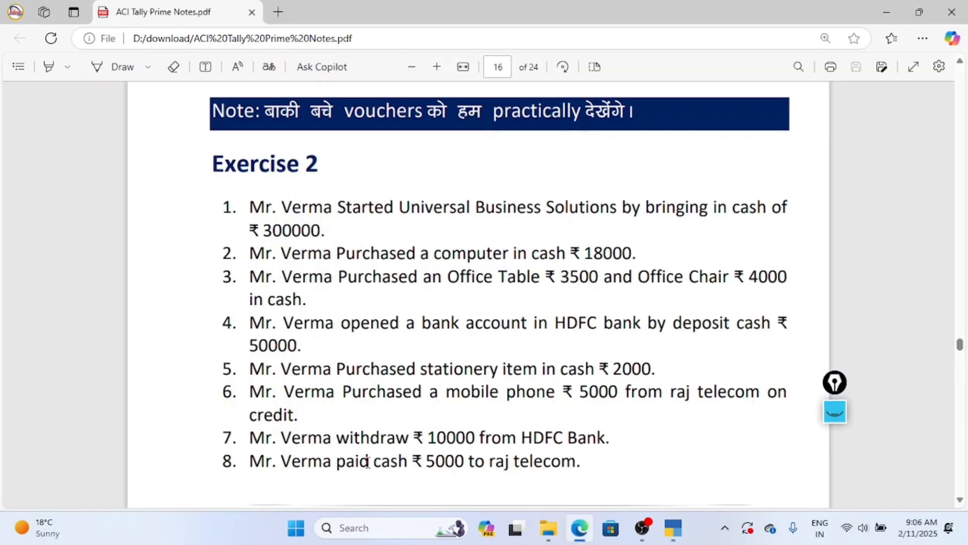
pyautogui.scroll(-1, 457, 426)
pyautogui.scroll(-5, 456, 426)
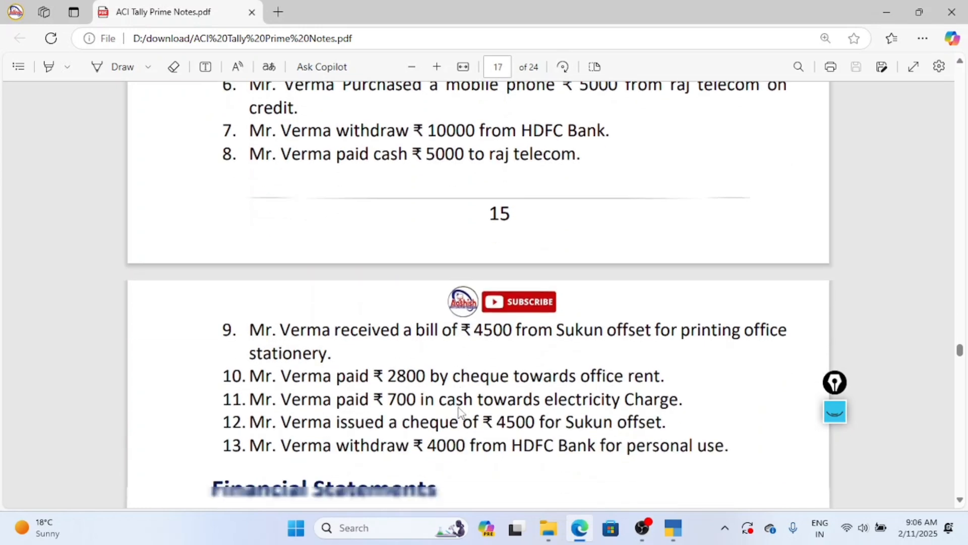
pyautogui.scroll(1, 305, 318)
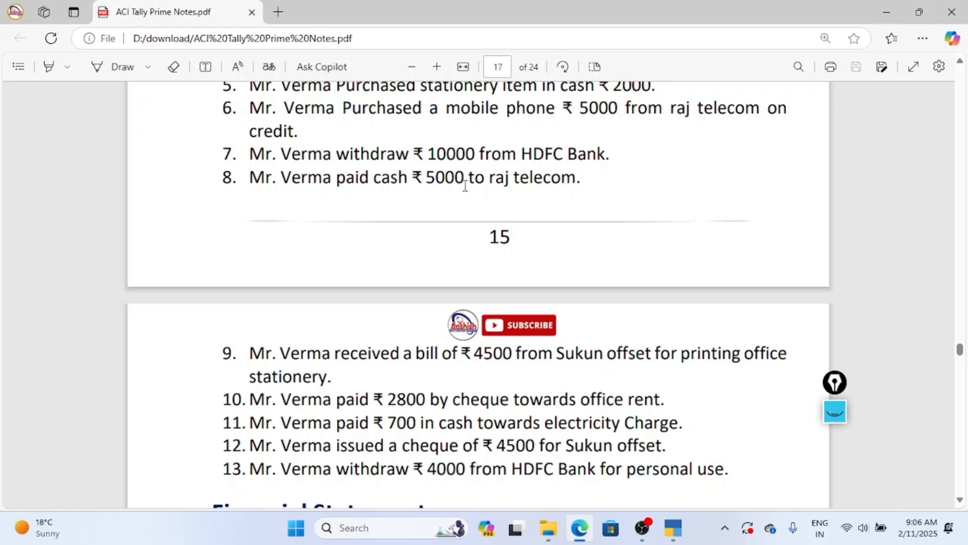
pyautogui.scroll(-3, 482, 183)
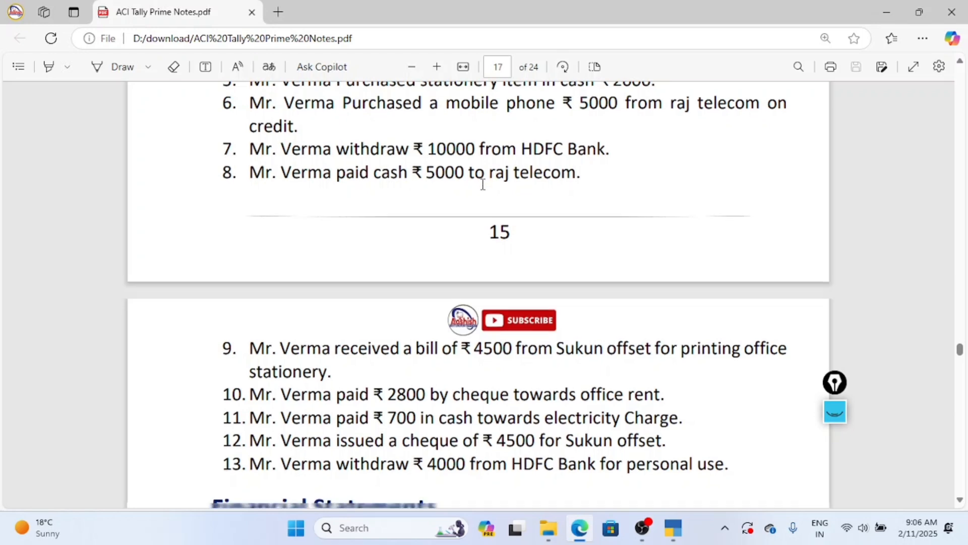
pyautogui.scroll(1, 358, 176)
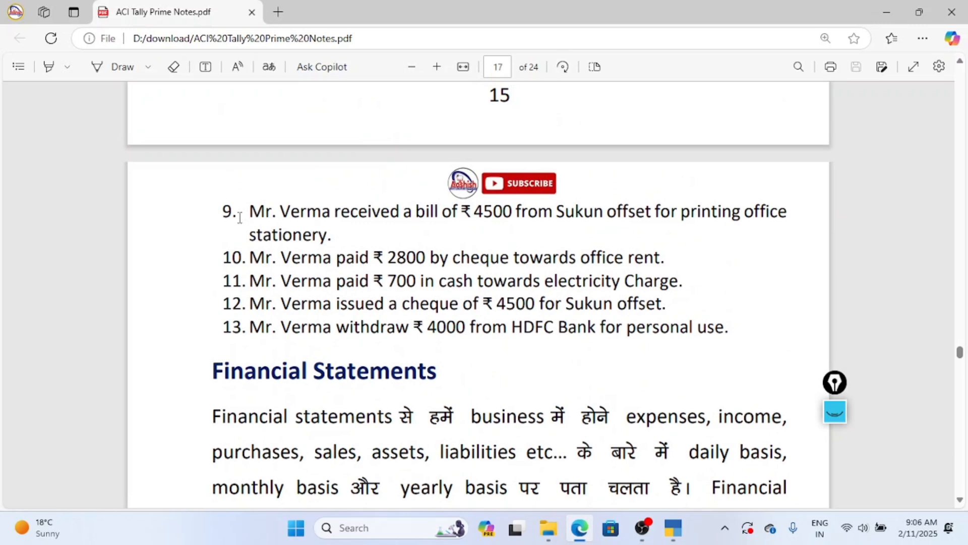
pyautogui.scroll(2, 240, 217)
pyautogui.scroll(-2, 244, 237)
pyautogui.scroll(2, 299, 220)
pyautogui.scroll(-1, 304, 268)
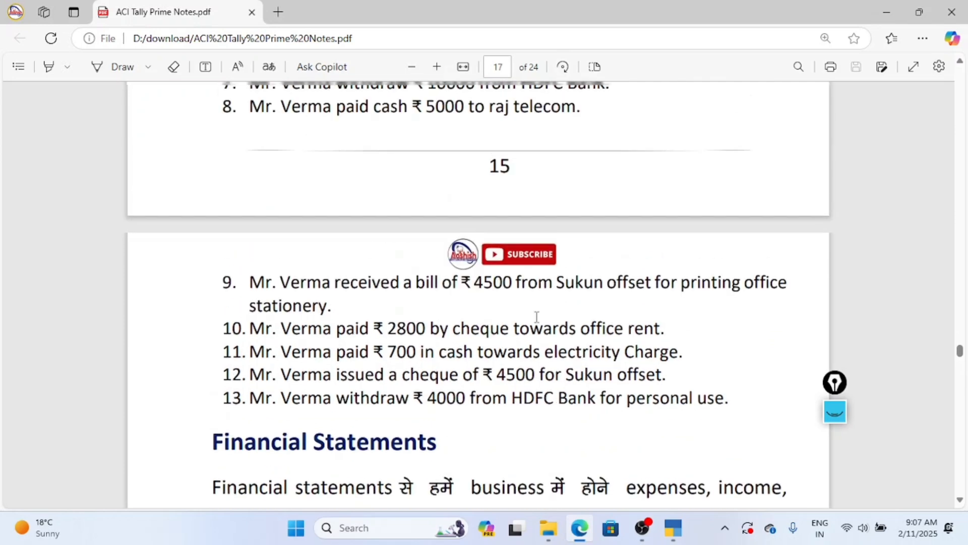
pyautogui.scroll(2, 505, 320)
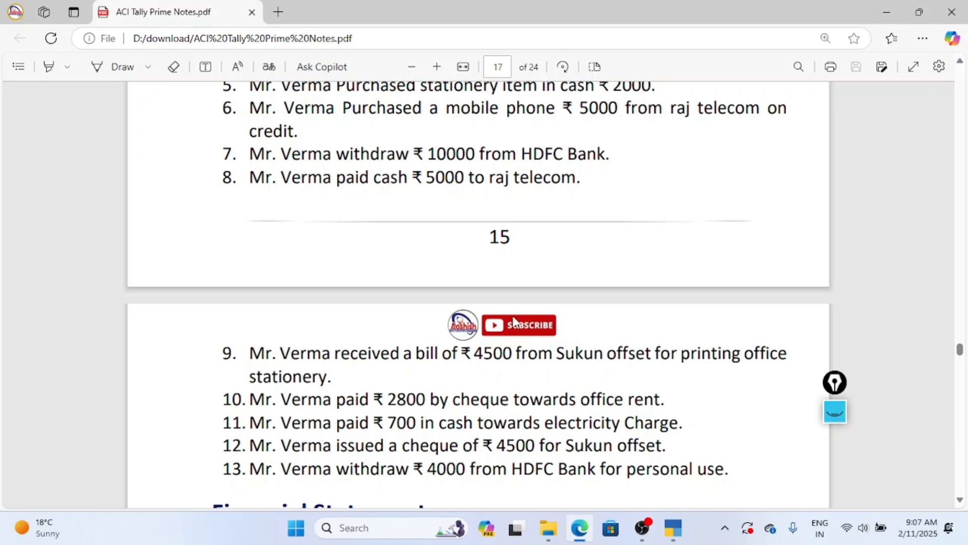
pyautogui.scroll(3, 513, 315)
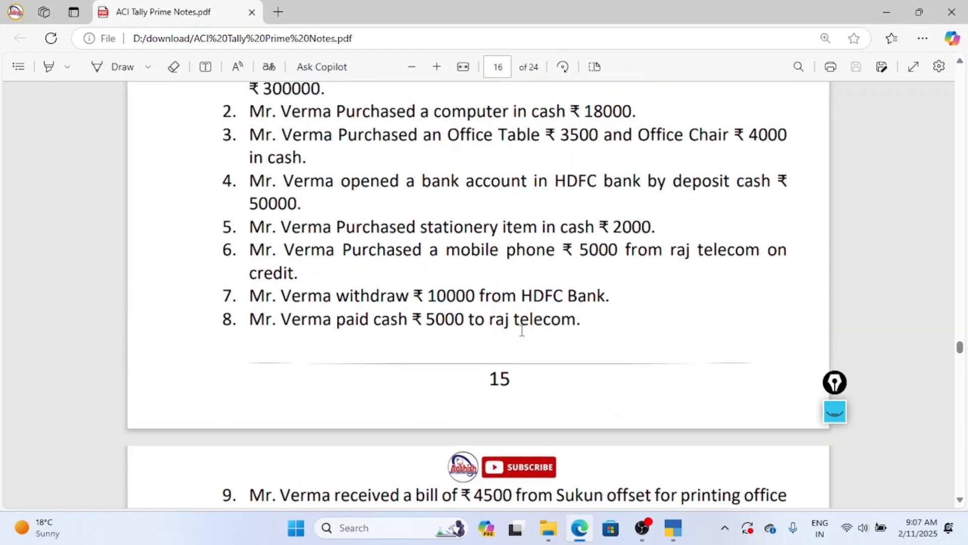
pyautogui.scroll(-2, 522, 330)
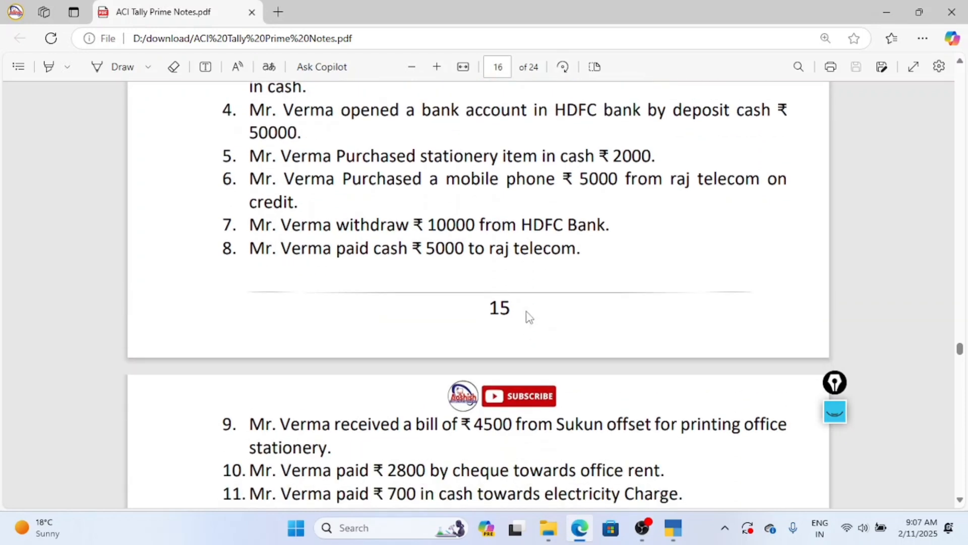
pyautogui.click(671, 537)
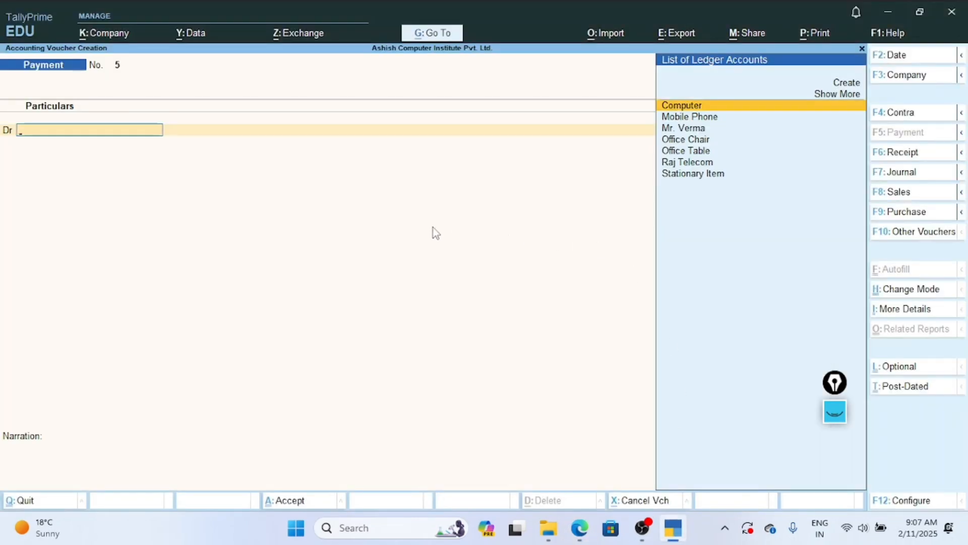